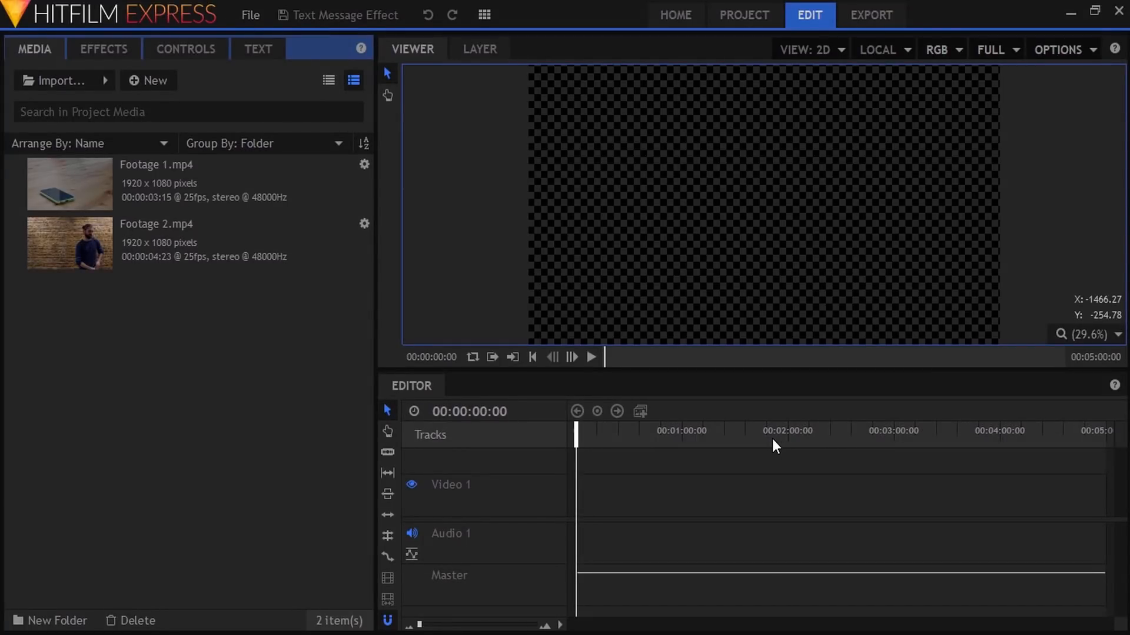
Create a 1080p 25 fps composite shot with a duration of 00:00:05:00 and add Footage 1.mp4 to its timeline.
left_click_drag(216, 344, 181, 192)
left_click(190, 303)
left_click(151, 76)
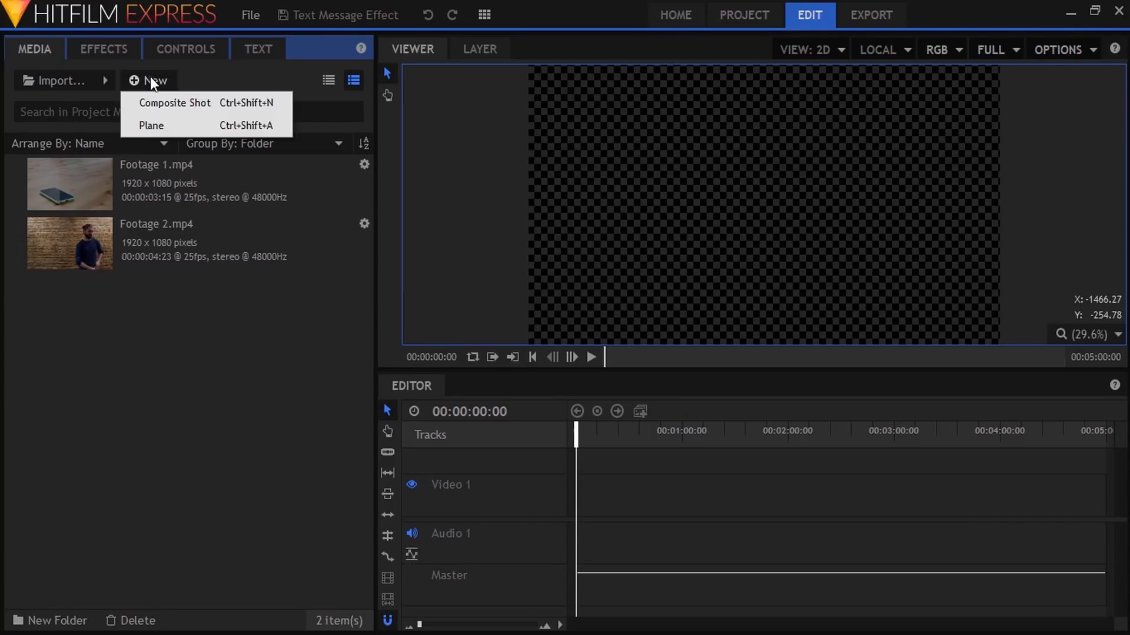
left_click(179, 108)
left_click(546, 101)
key("BackSpace")
type("5:00")
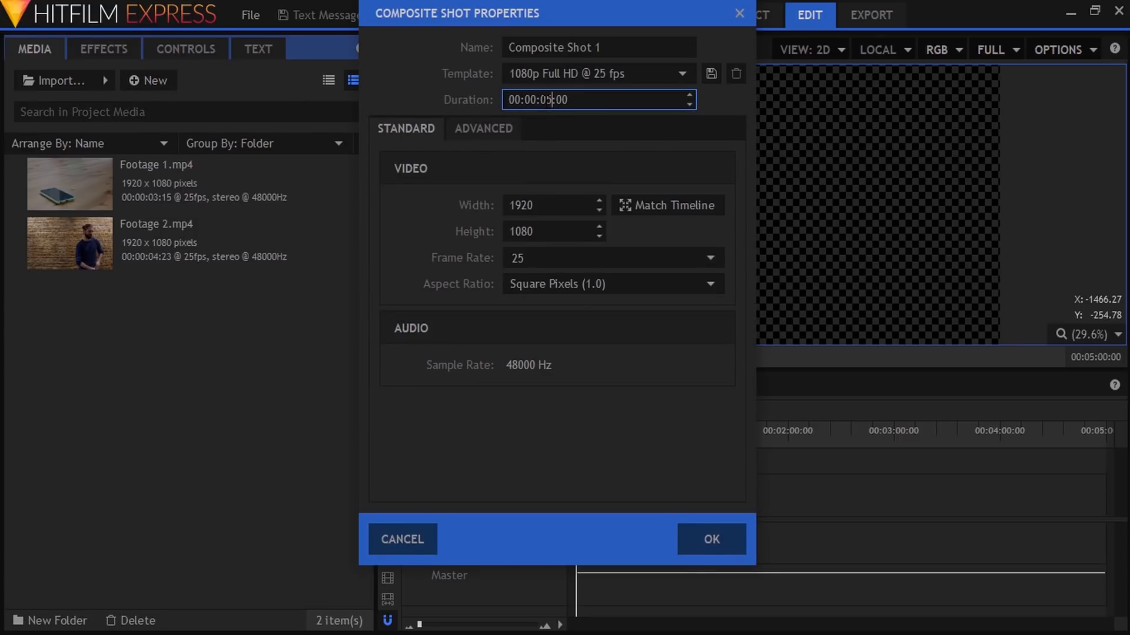
left_click(715, 547)
left_click(77, 231)
left_click_drag(331, 372, 502, 463)
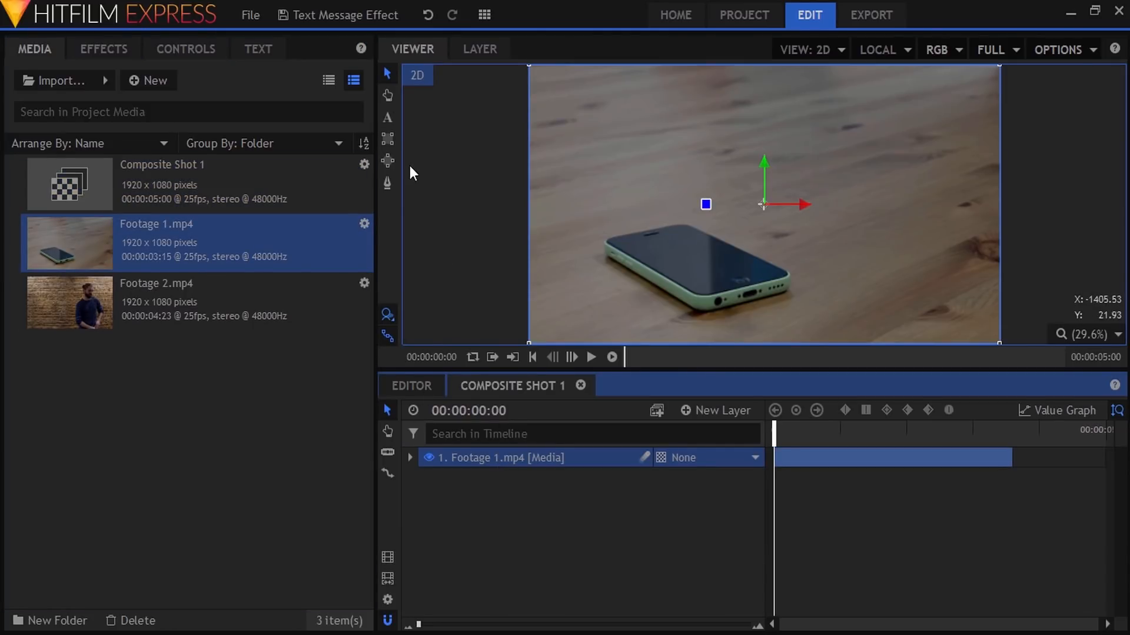
Add a text box above the phone containing the sender's name with "// 1:45pm" and a second line, "This message looks stylish...right?".
left_click(387, 117)
left_click_drag(684, 184, 886, 207)
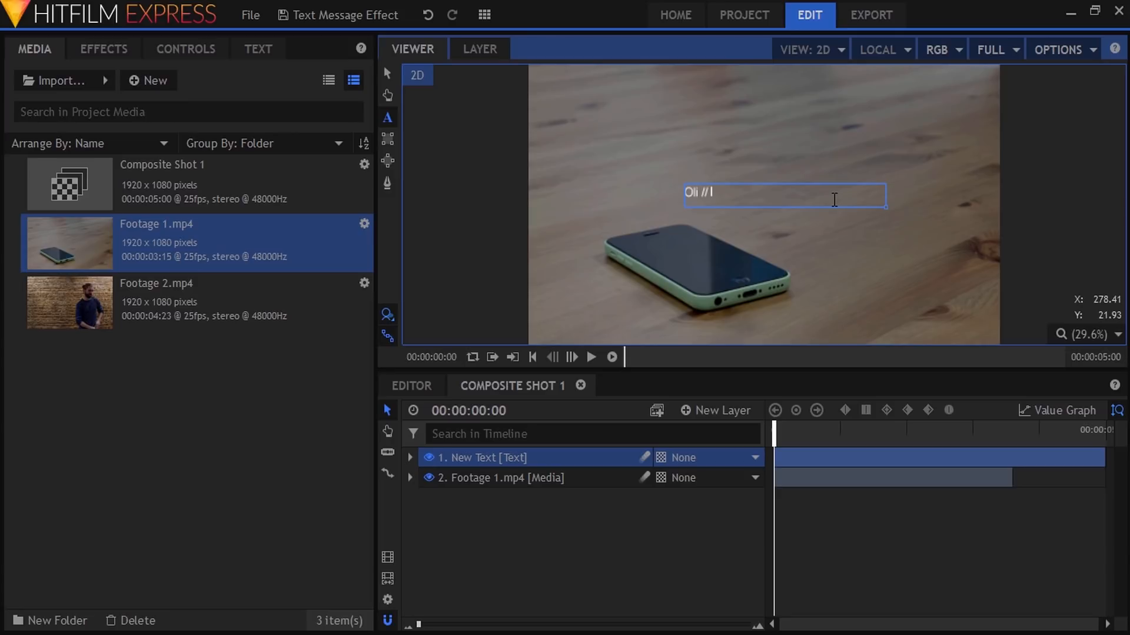
type("1:45pm")
key("BackSpace")
key("BackSpace")
type("pm")
left_click_drag(885, 207, 885, 237)
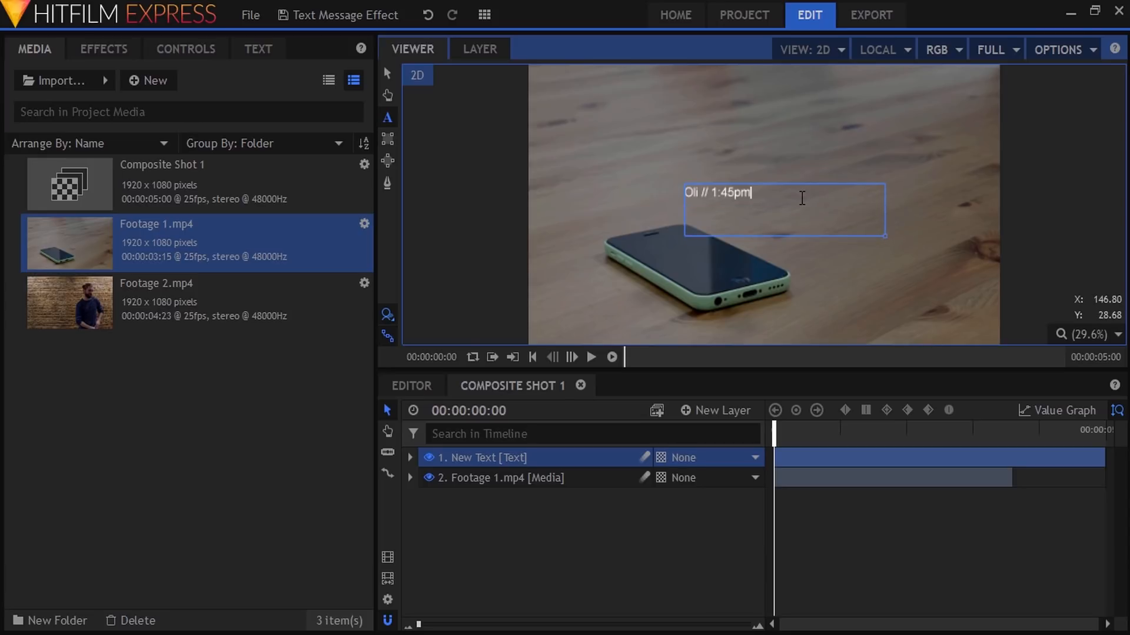
type("This message looks stylish...right?")
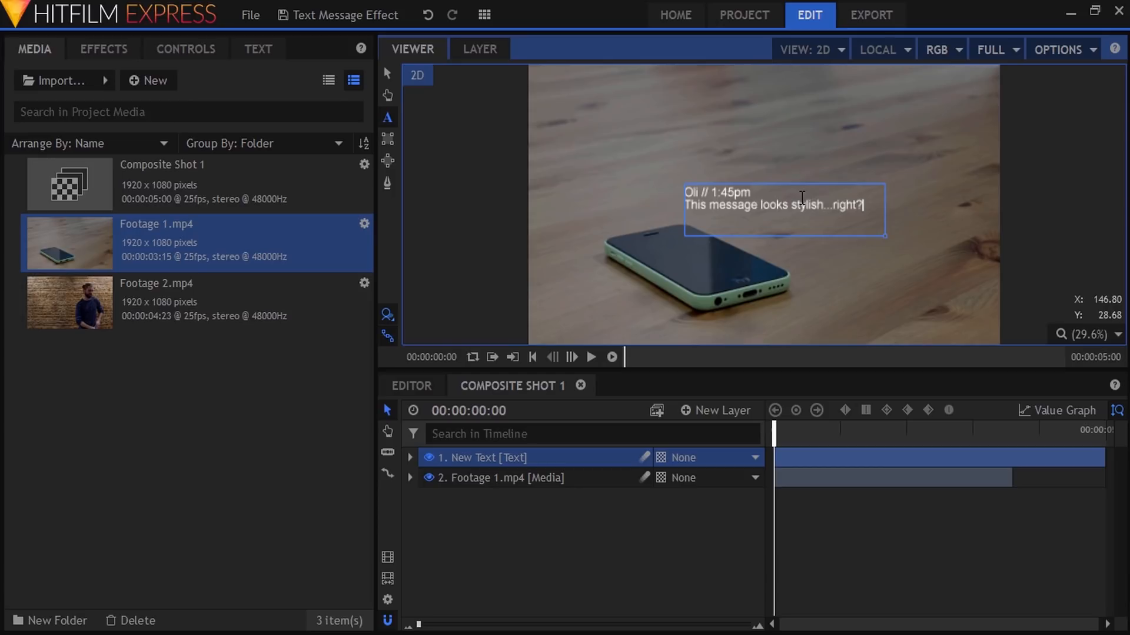
Set the font size of the message line to 47 and that of the sender and time line to 34.
left_click_drag(877, 206, 684, 205)
left_click(250, 50)
left_click(57, 150)
left_click_drag(57, 150, 53, 150)
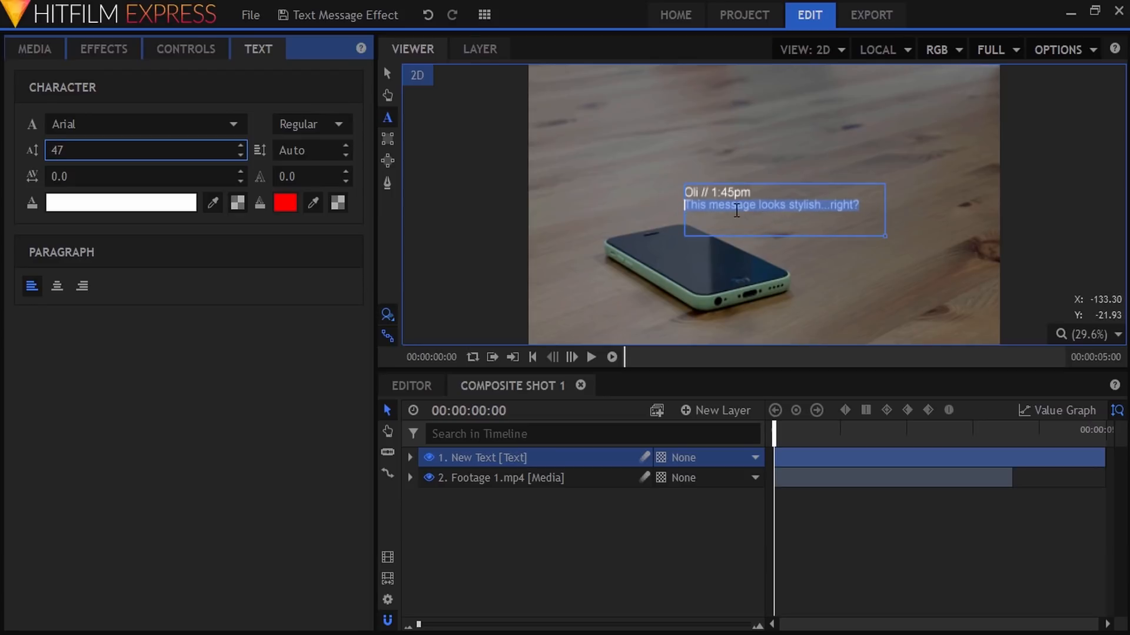
left_click_drag(763, 189, 687, 193)
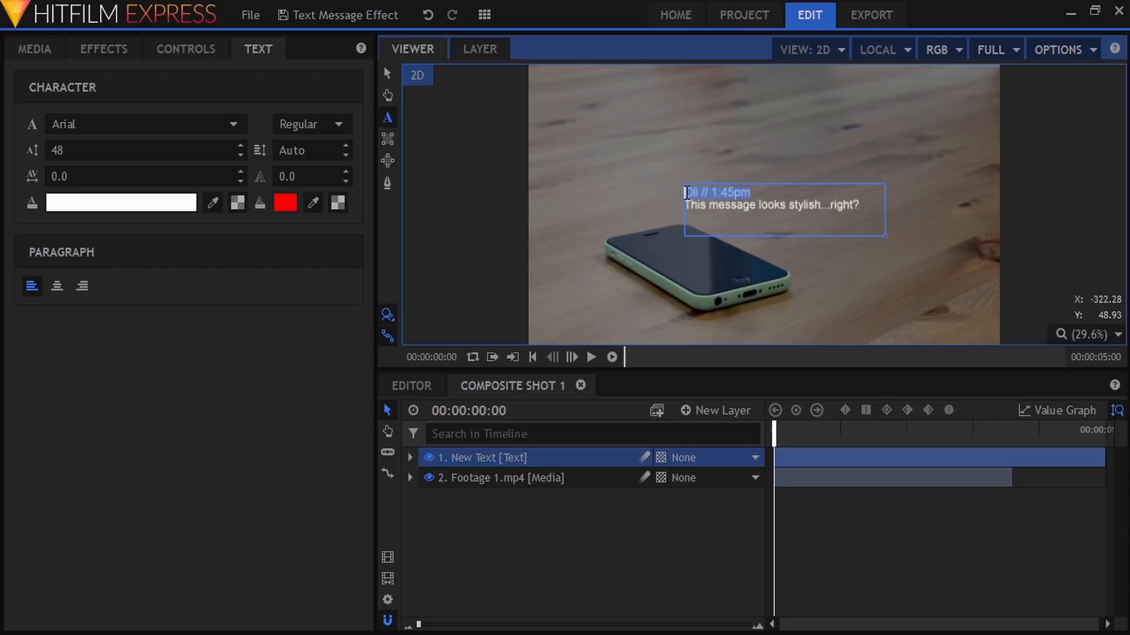
mouse_move(117, 154)
left_mouse_down()
mouse_move(103, 154)
mouse_move(133, 151)
left_mouse_up()
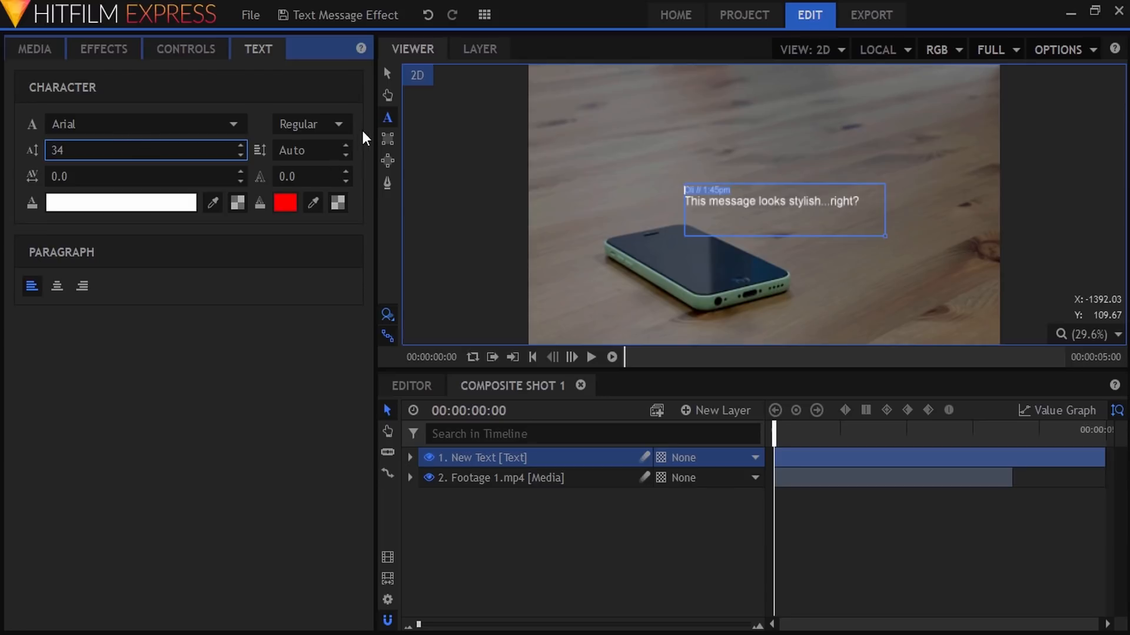
left_click(534, 506)
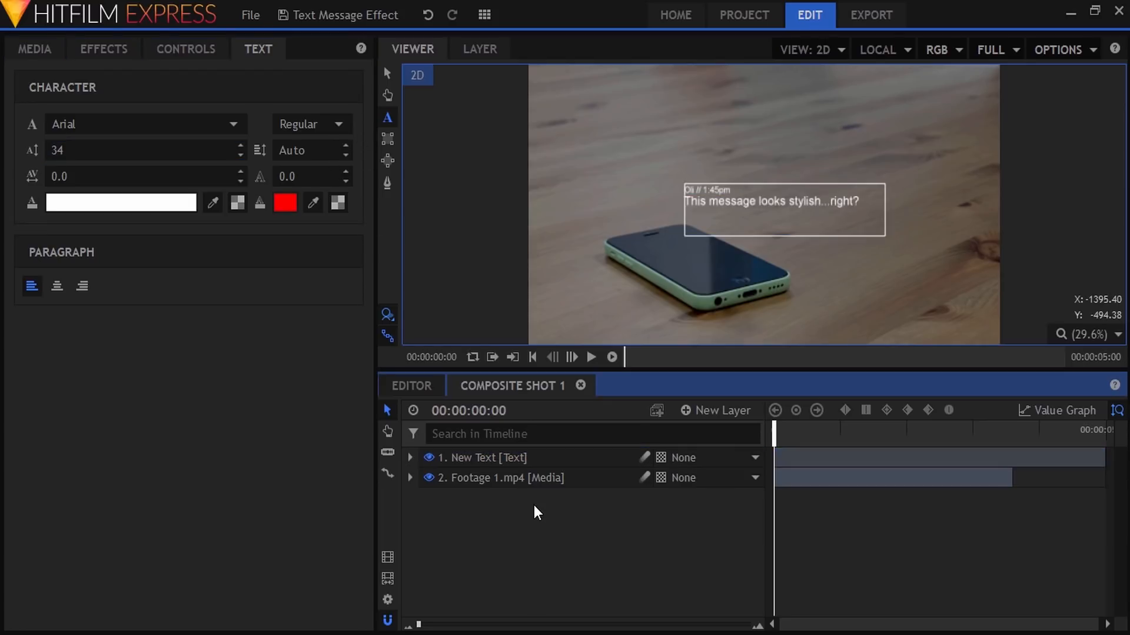
Convert the text layer to a 3D Plane and add a camera to the composite shot.
left_click(387, 74)
left_click(210, 55)
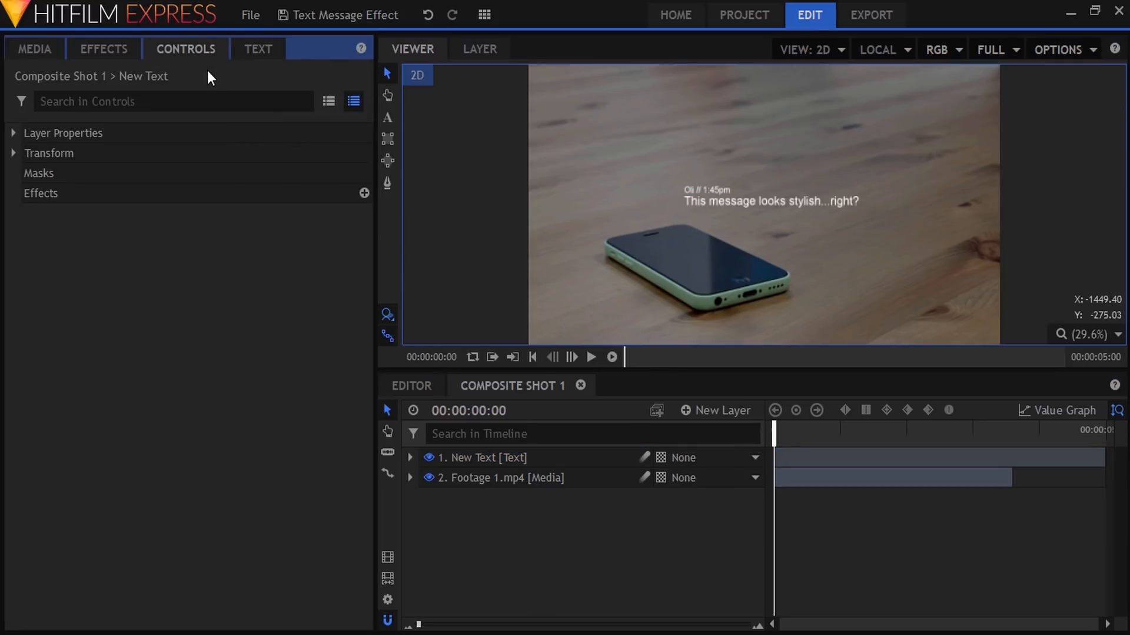
left_click(482, 464)
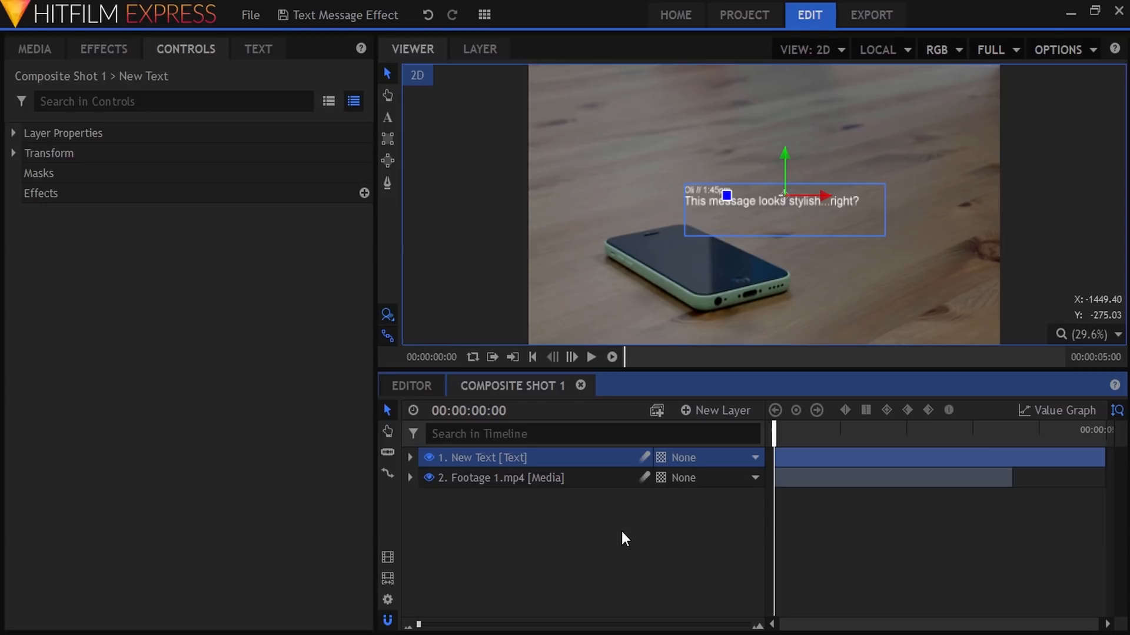
left_click(661, 456)
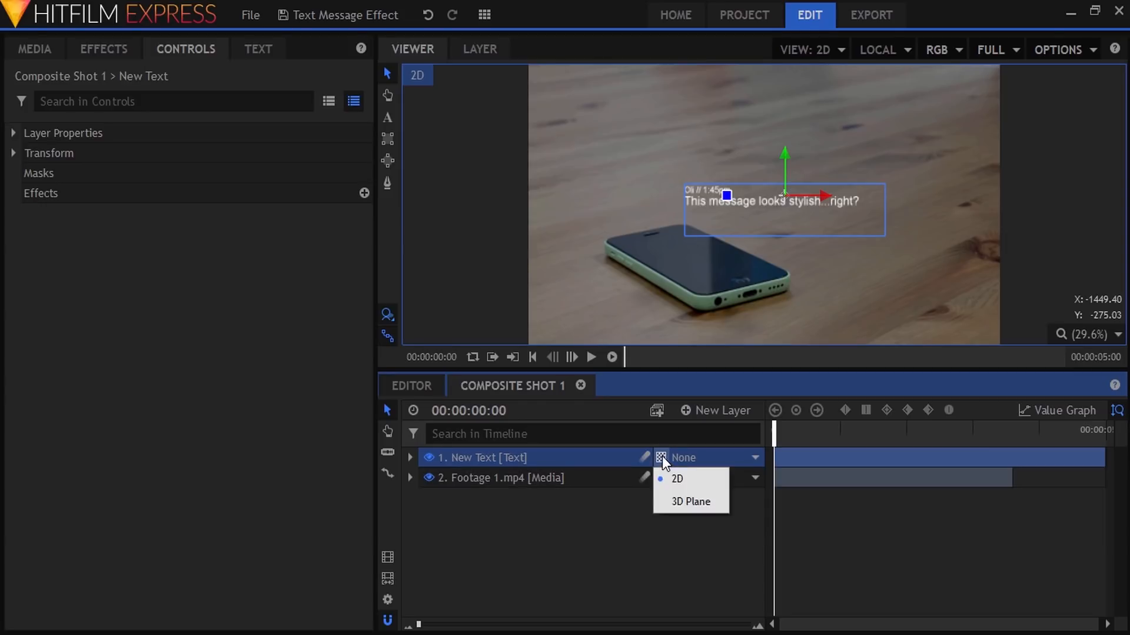
left_click(683, 497)
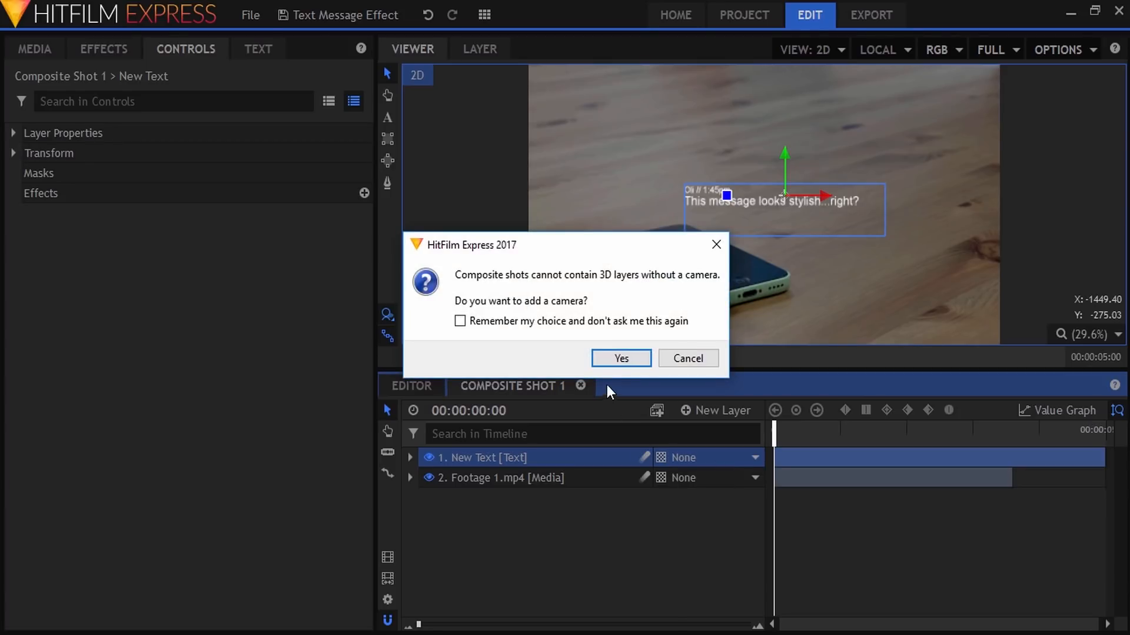
left_click(609, 363)
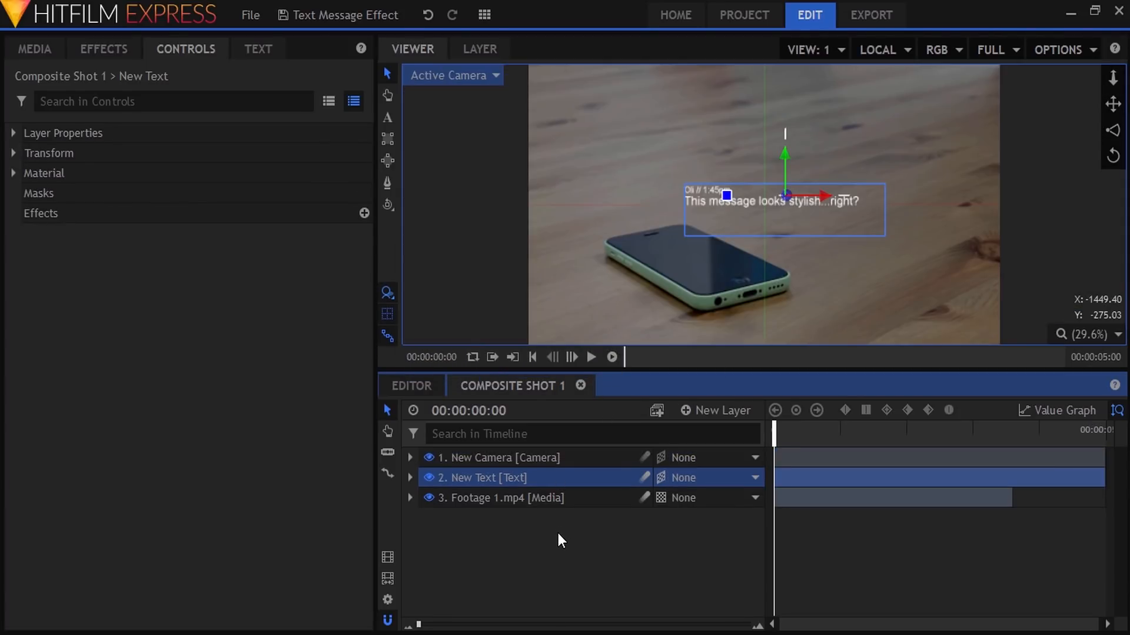
Set the text layer's Y rotation to 53° to angle it in perspective with the phone.
left_click(13, 153)
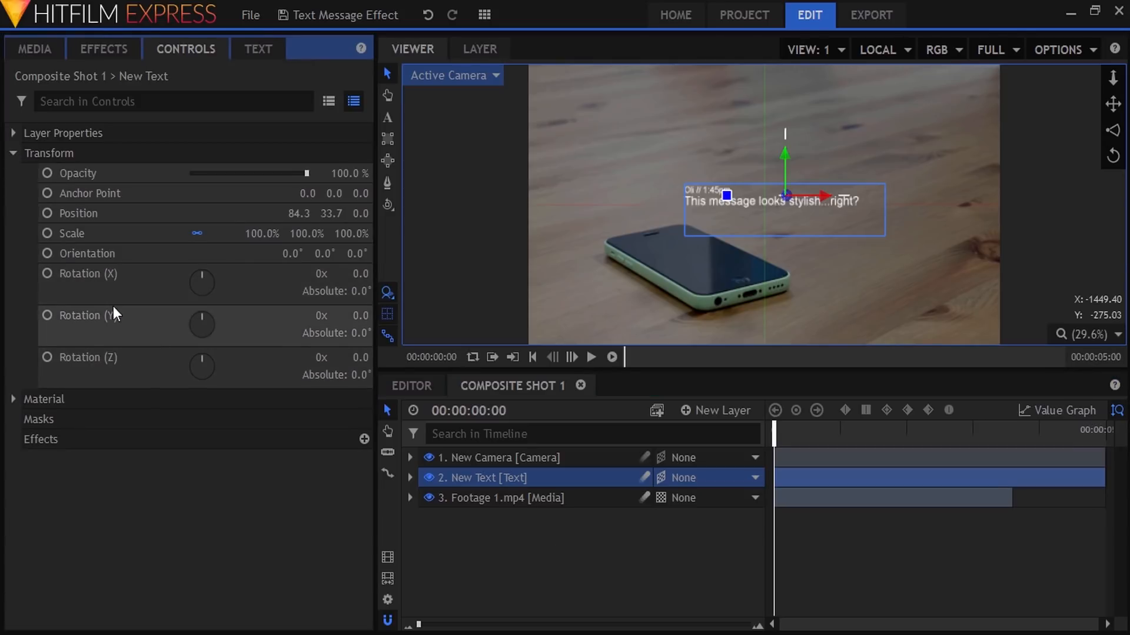
left_click_drag(353, 320, 376, 320)
scroll(691, 203, "up", 4)
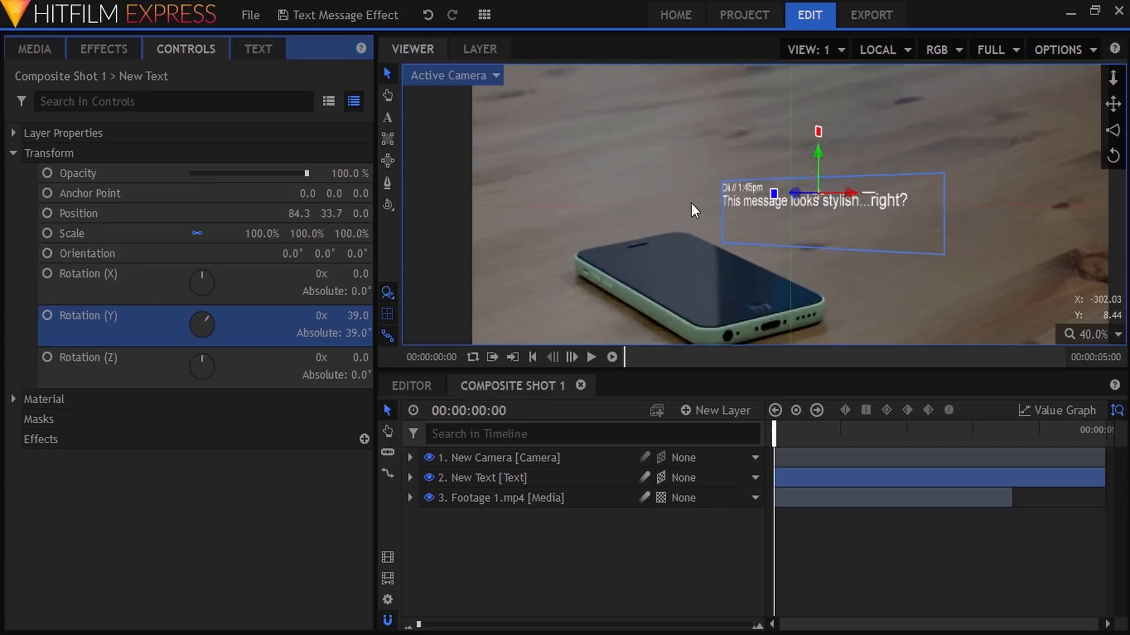
left_click_drag(355, 319, 359, 318)
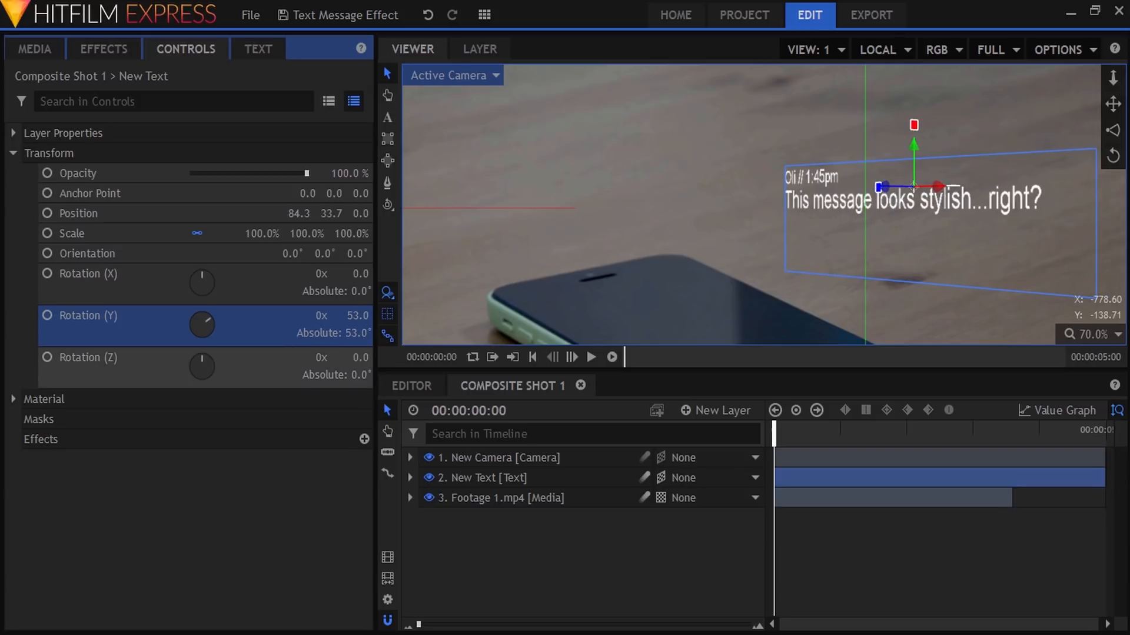
left_click(341, 516)
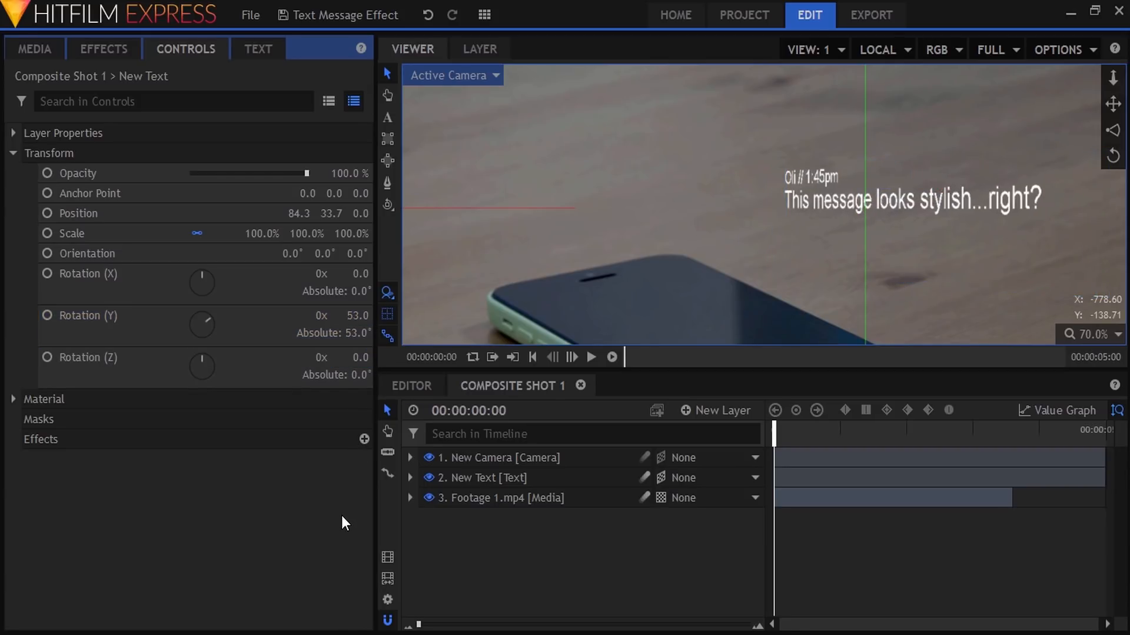
Move the text layer towards the phone, to about -55.6, -63.3, 0.0, and set its Z rotation to 11°.
left_click(481, 480)
left_click_drag(915, 152, 912, 206)
left_click_drag(912, 248, 832, 246)
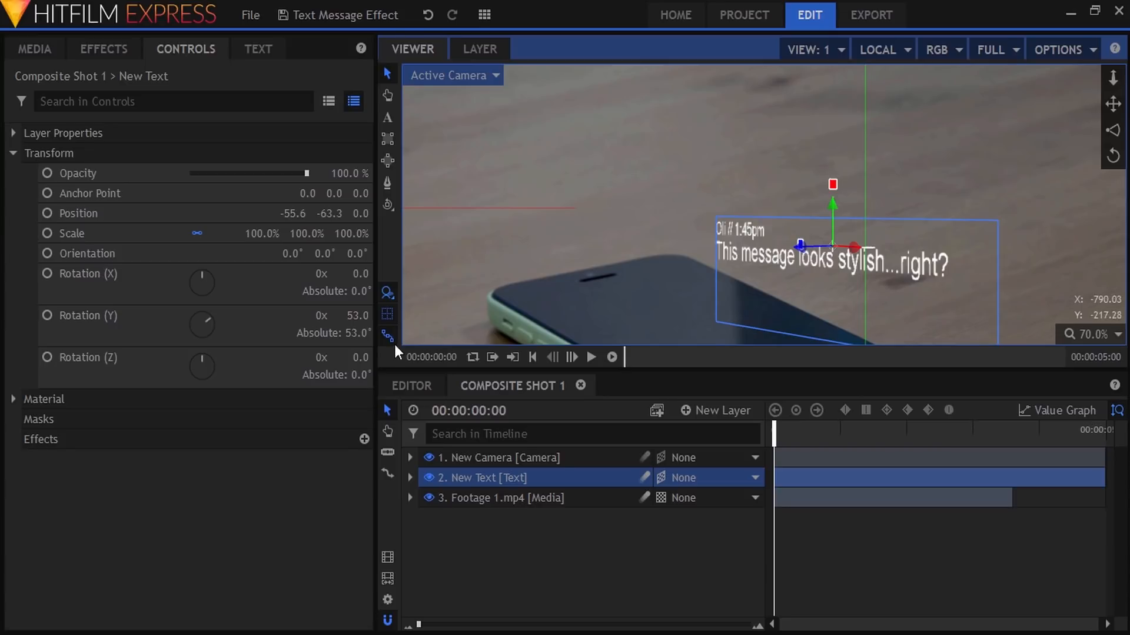
left_click_drag(360, 357, 365, 357)
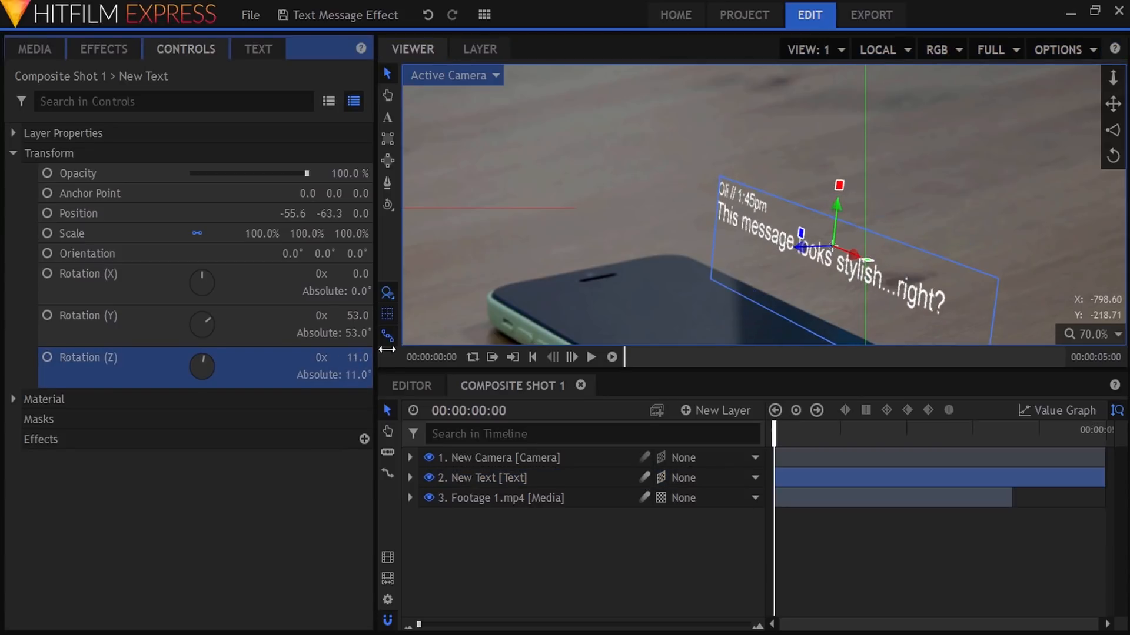
Reposition the text along the phone's far long edge, at about -96.1, -90.7, -44.3, and check it in the full frame.
left_click_drag(840, 201, 826, 246)
left_click_drag(800, 298, 860, 232)
left_click(1094, 334)
left_click(1079, 539)
left_click_drag(754, 242, 695, 263)
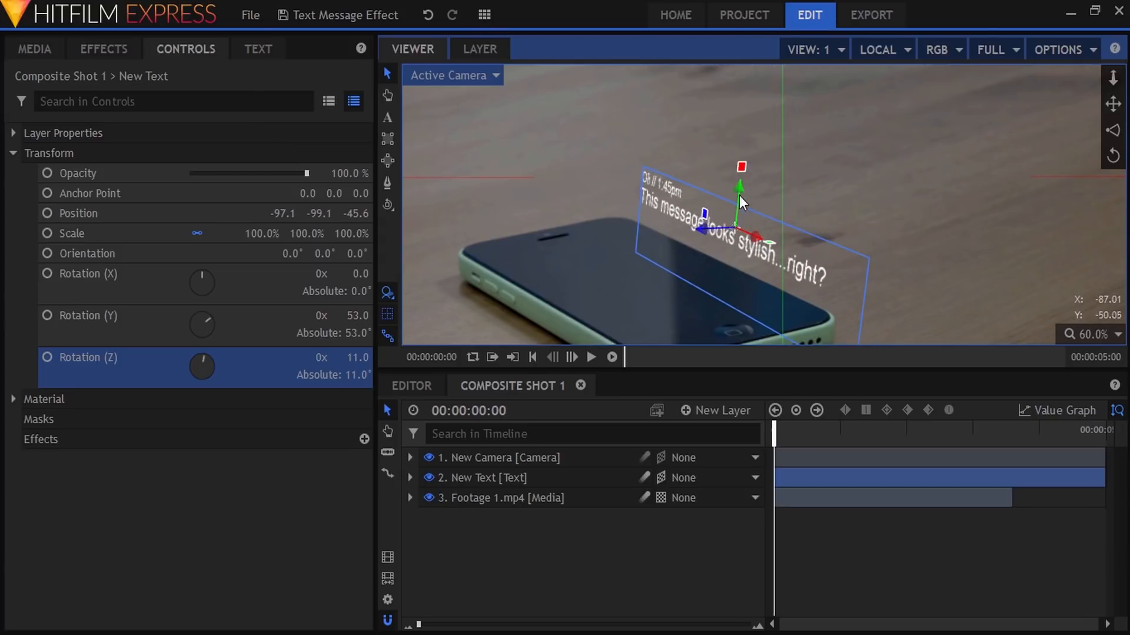
left_click(559, 545)
left_click(1088, 341)
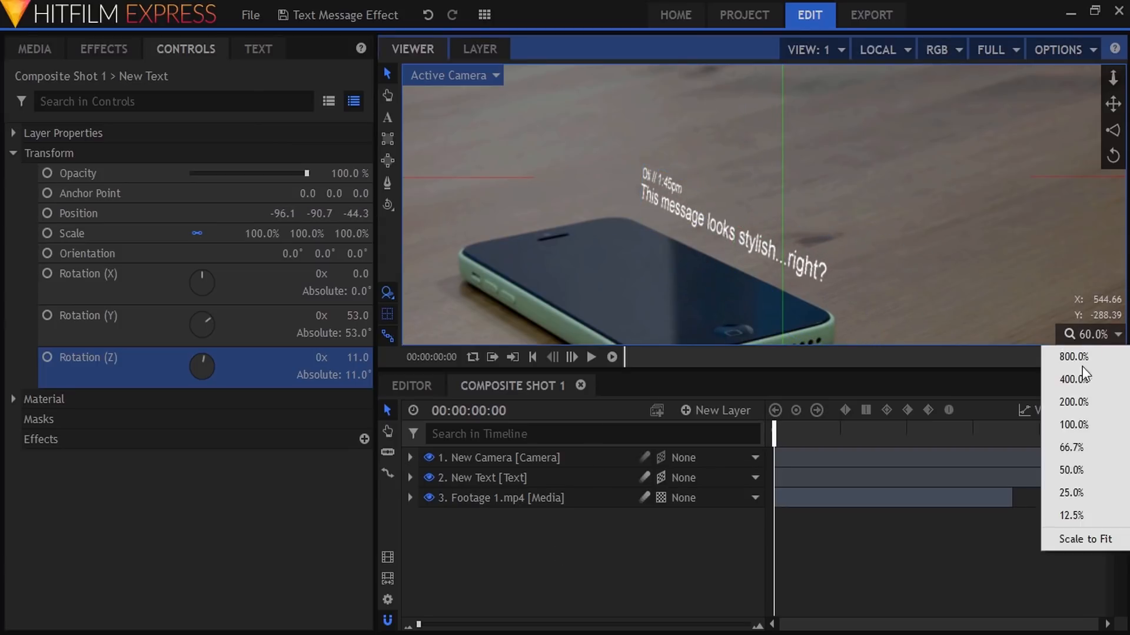
left_click(1074, 534)
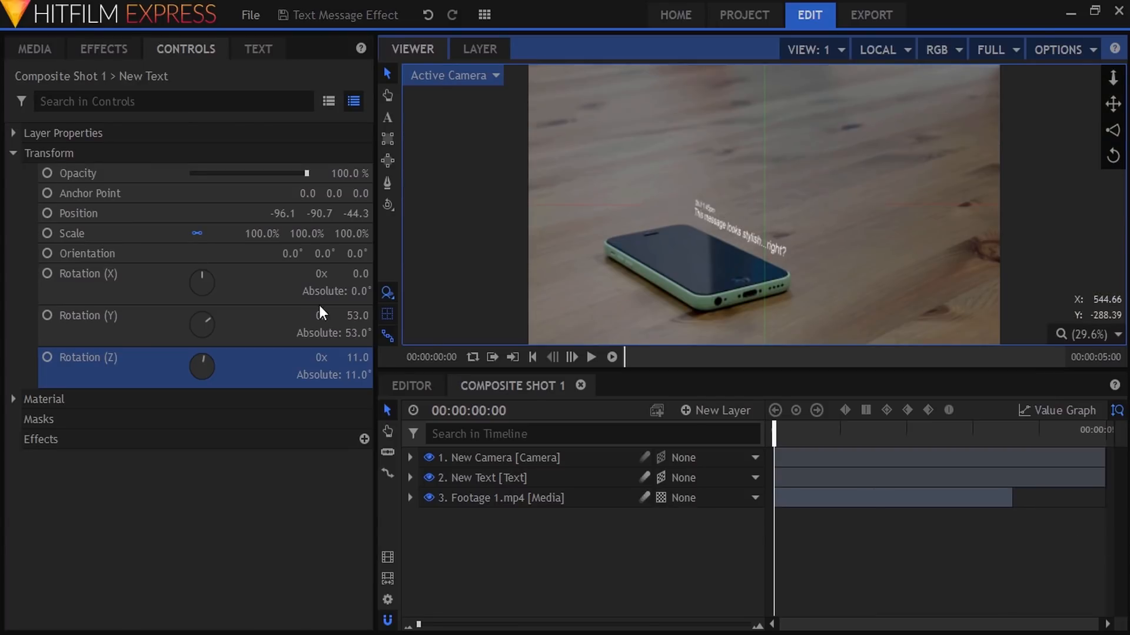
left_click(13, 154)
left_click(529, 524)
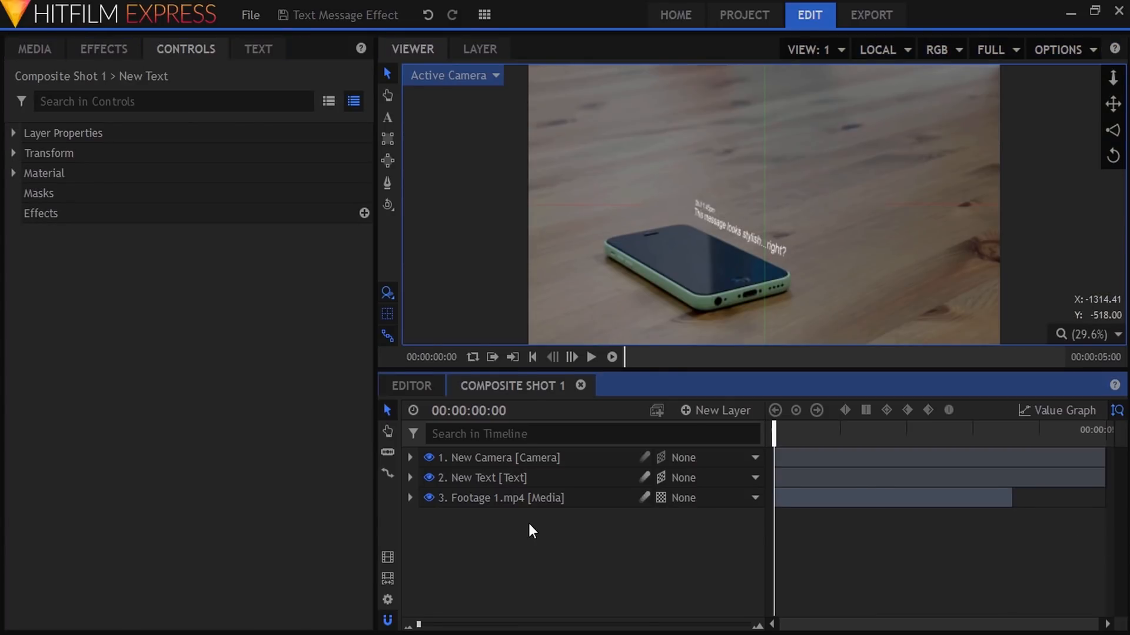
Lower the text layer slightly towards the phone, to a position of about -97.1, -99.4, -45.6.
scroll(699, 257, "up", 2)
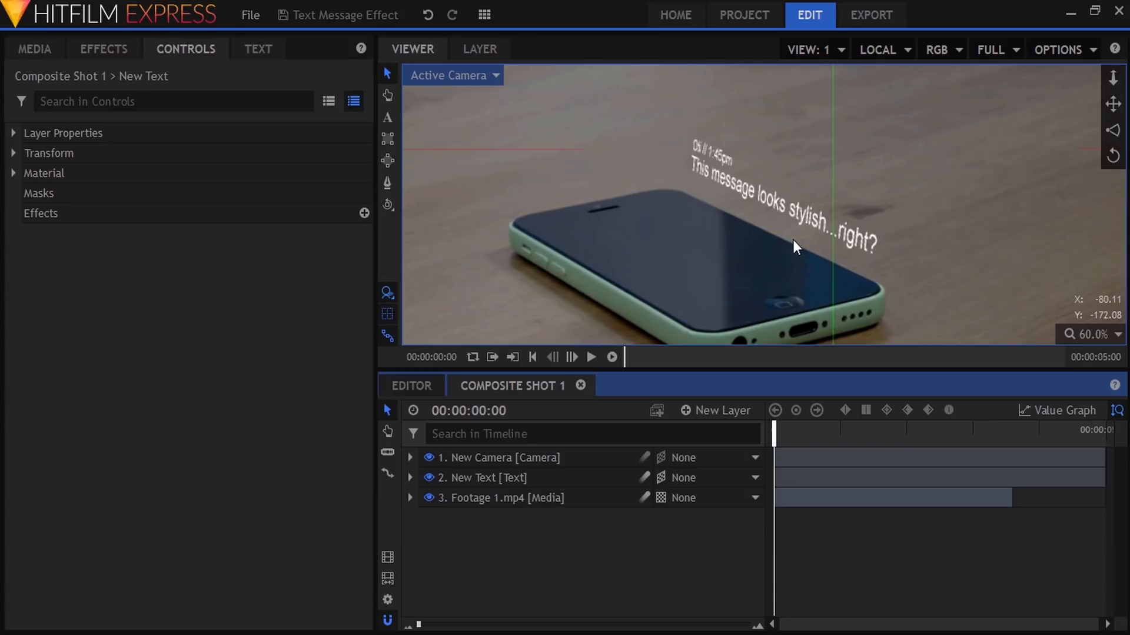
left_click(496, 475)
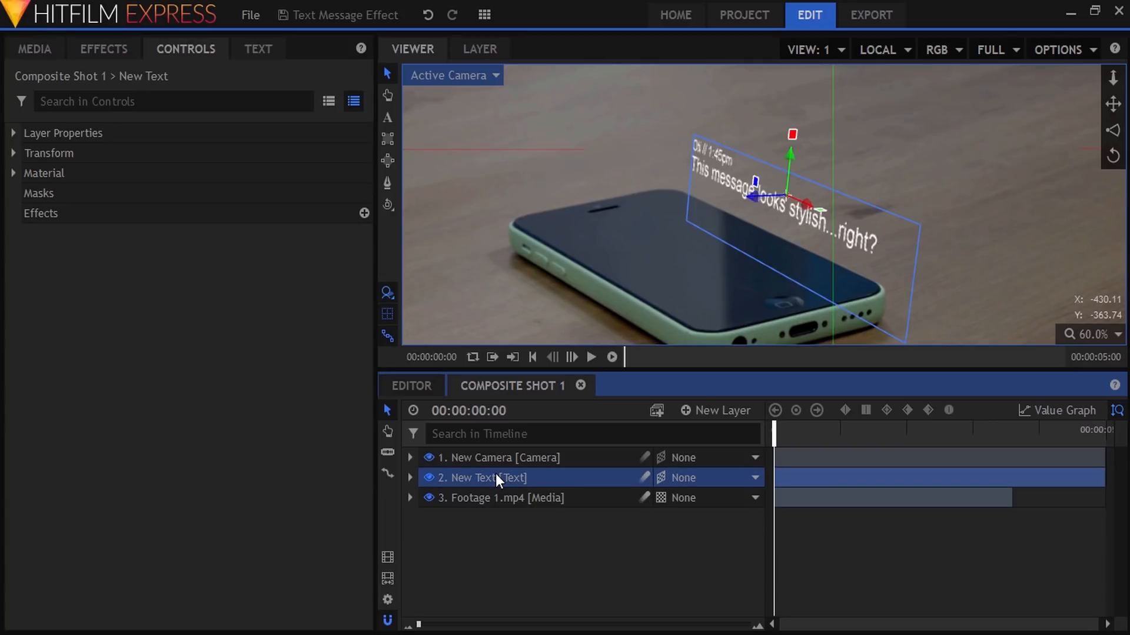
left_click_drag(787, 154, 786, 157)
Set the text layer's opacity to 0% at 00:00:00:23 and enable keyframing for it there.
left_click(411, 478)
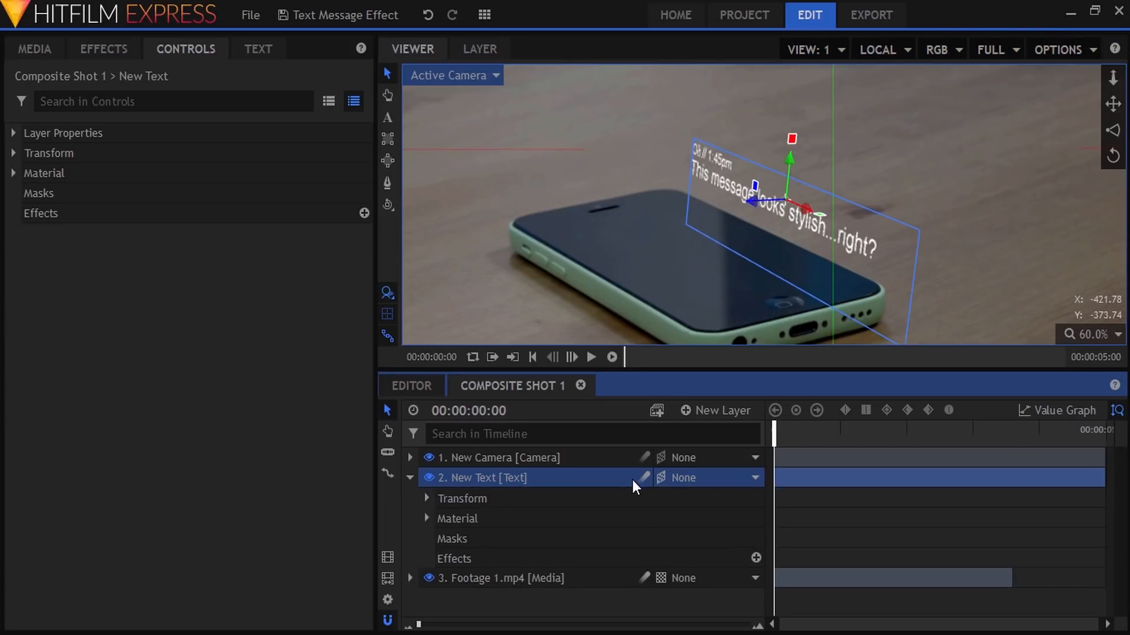
left_click_drag(794, 431, 848, 436)
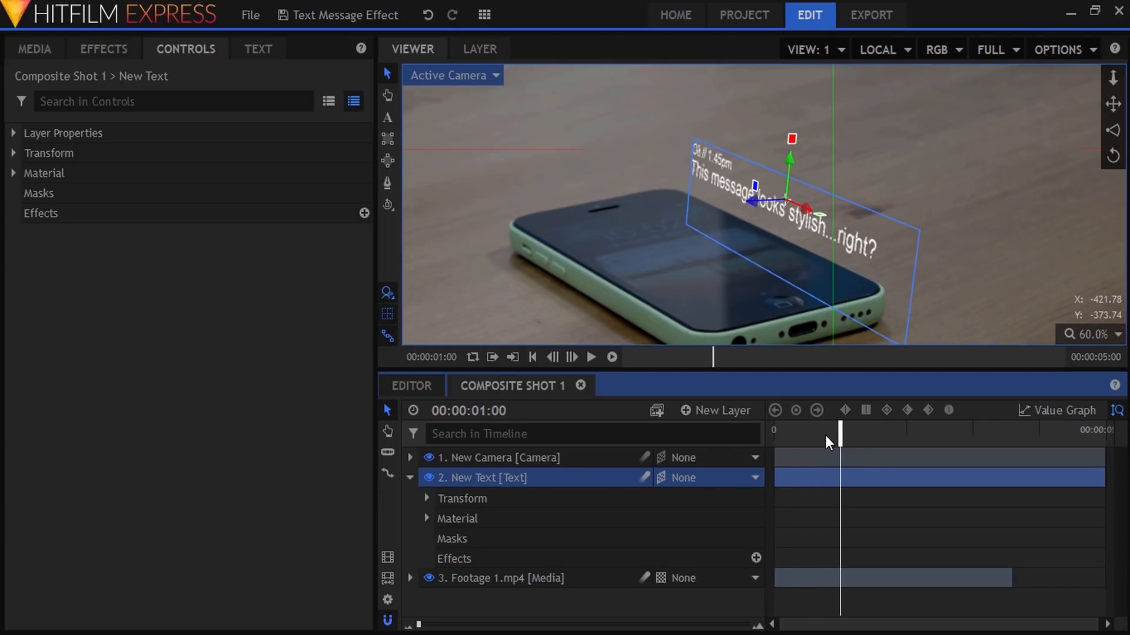
left_click(552, 357)
left_click(552, 357)
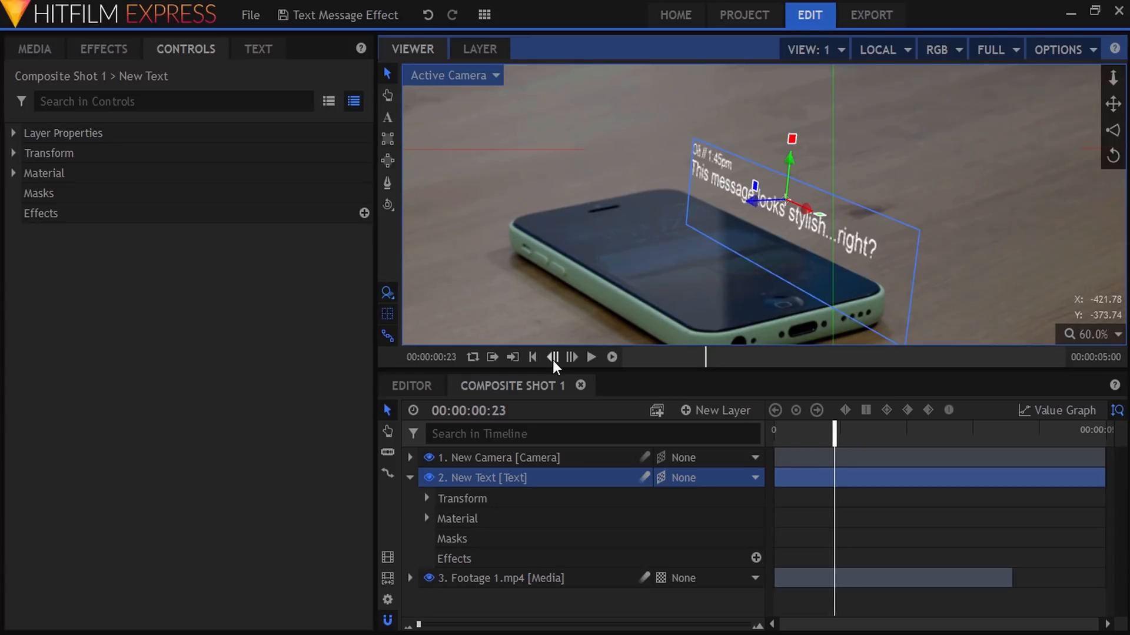
left_click(427, 498)
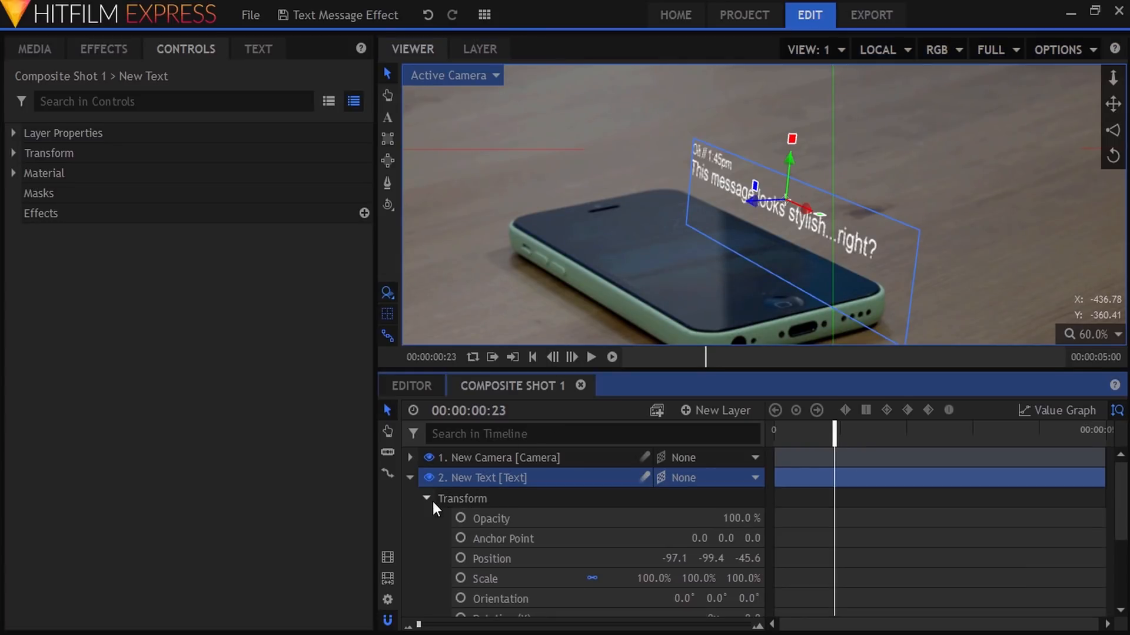
left_click_drag(732, 526, 670, 525)
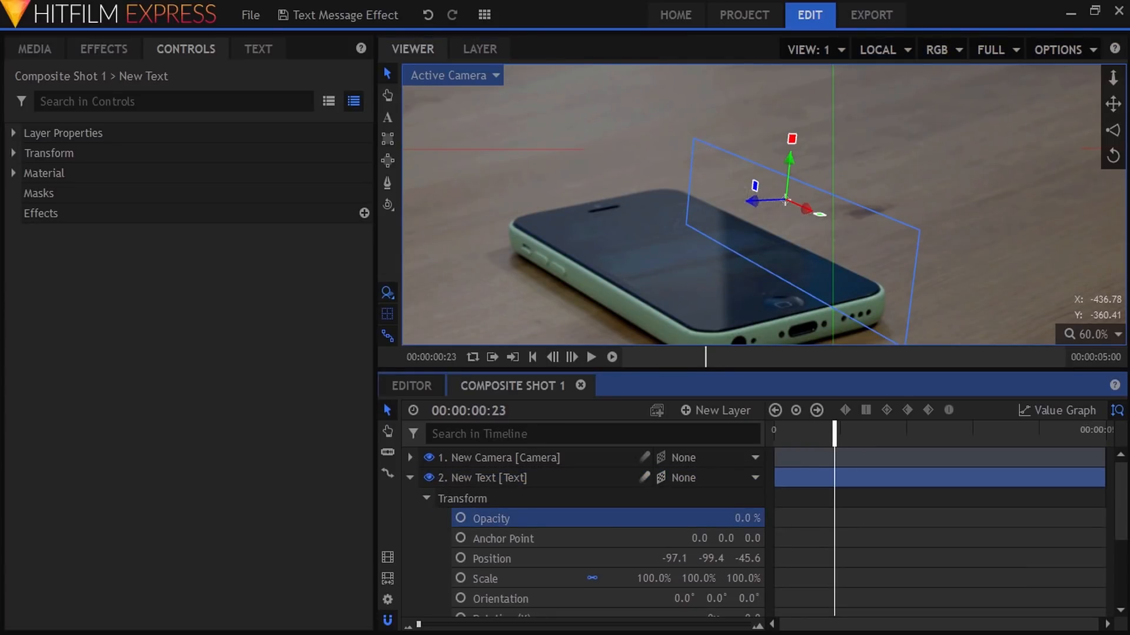
left_click(461, 519)
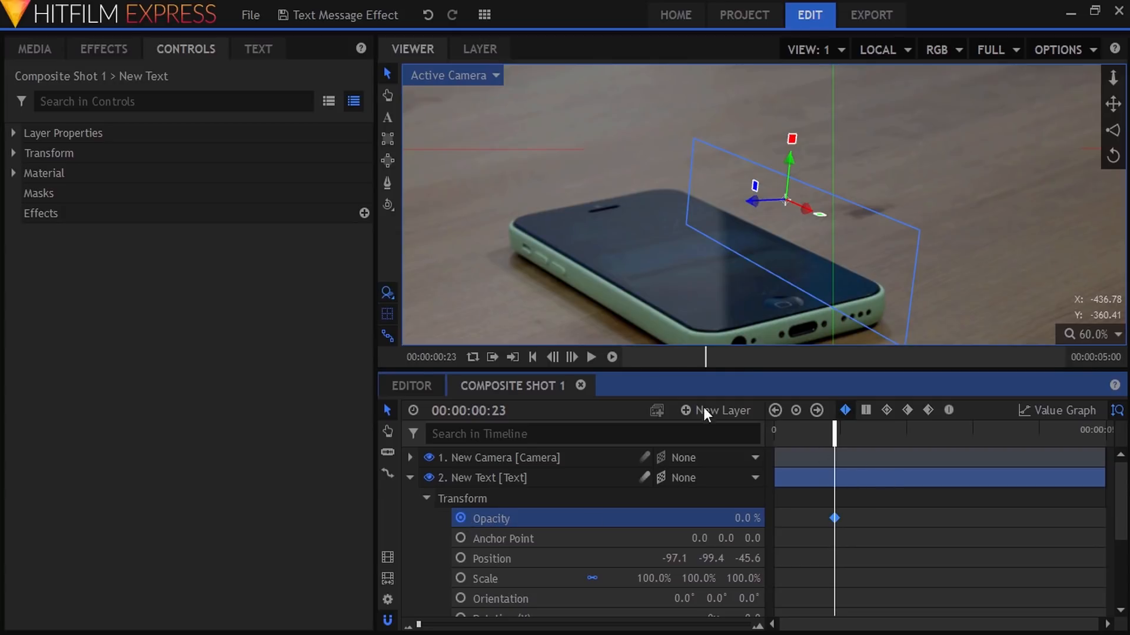
Add an opacity keyframe of 99% to the text layer ten frames after the first, at 00:00:01:08.
left_click(574, 357)
left_click(574, 356)
left_click(574, 357)
left_click(574, 356)
left_click(574, 356)
left_click(575, 356)
left_click(574, 356)
left_click(574, 357)
left_click(574, 356)
left_click(574, 356)
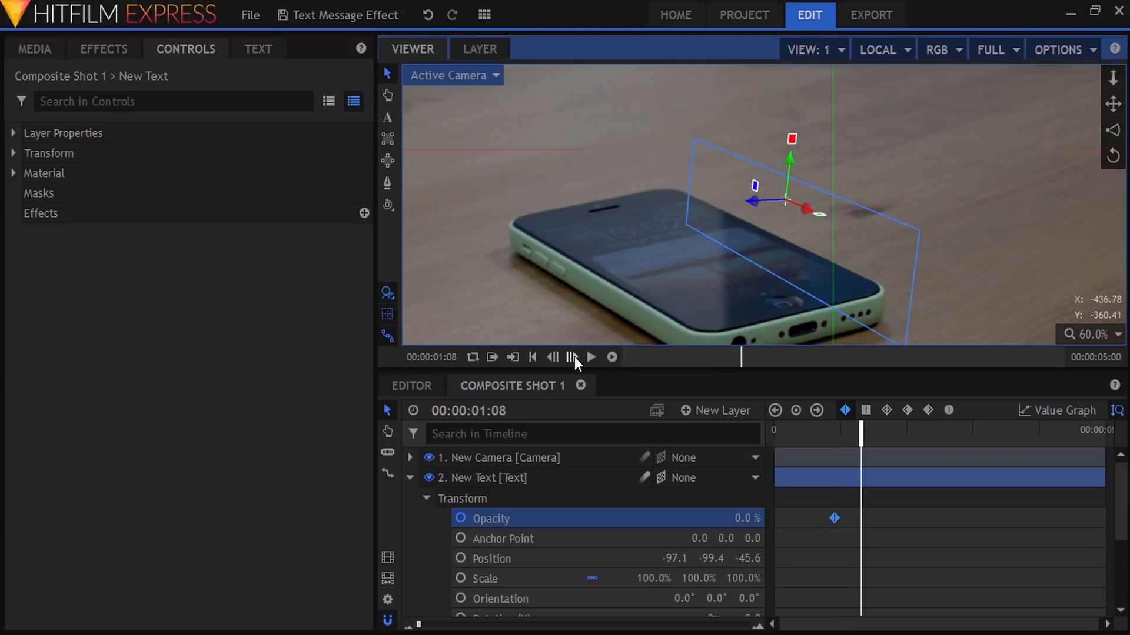
left_click_drag(749, 520, 807, 519)
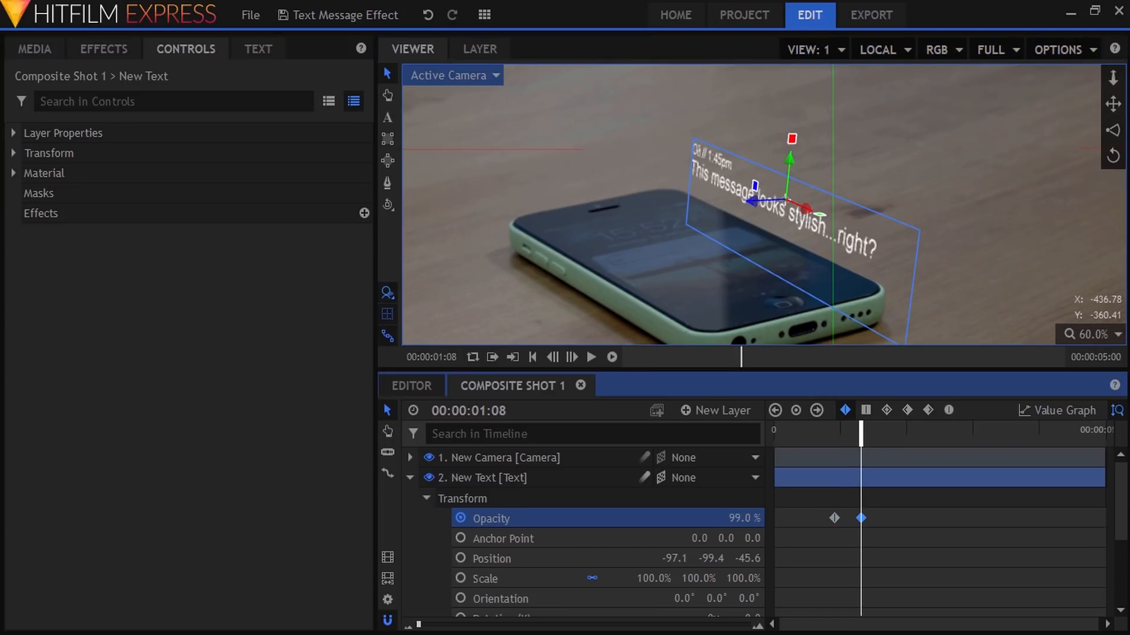
Change both opacity keyframes of the text layer to smooth interpolation and play back the fade.
left_click_drag(891, 548, 831, 520)
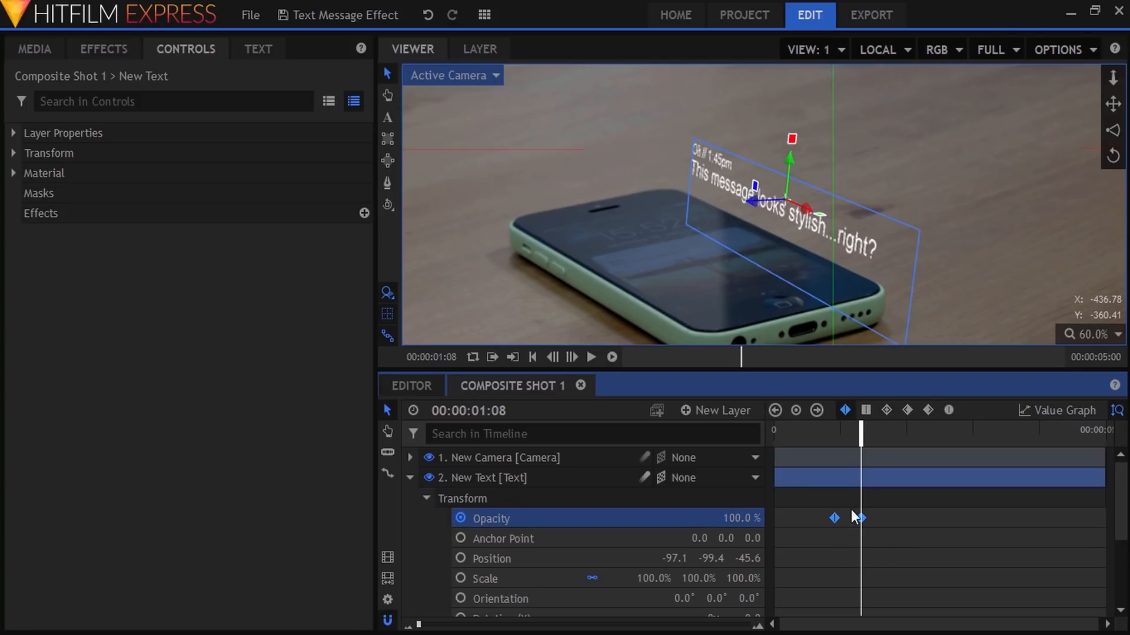
left_click(887, 409)
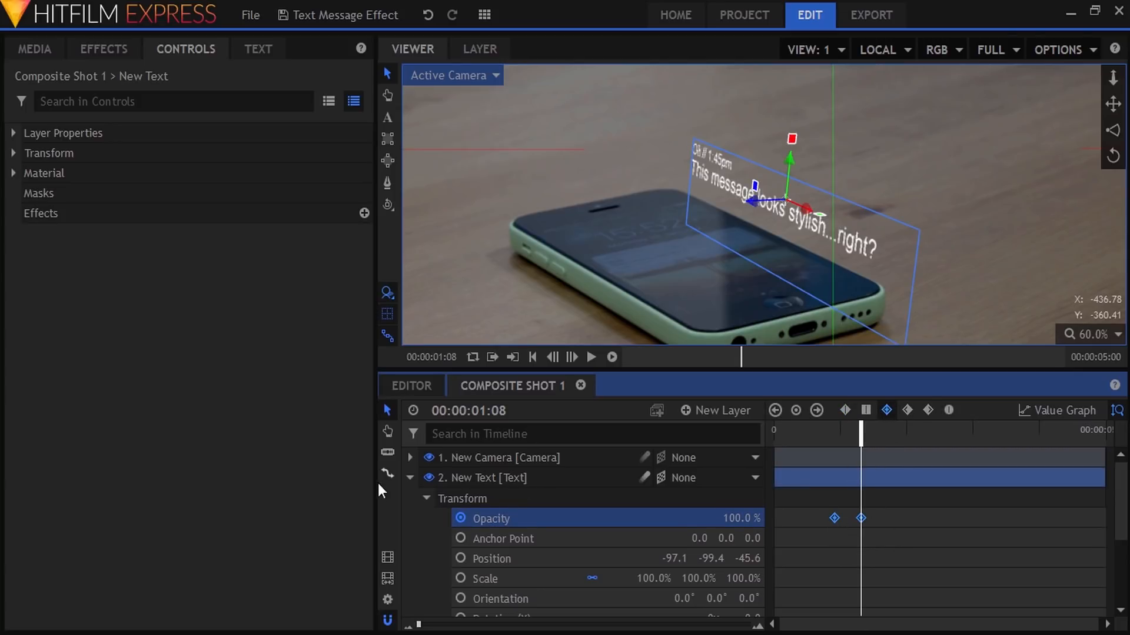
left_click(410, 478)
key("space")
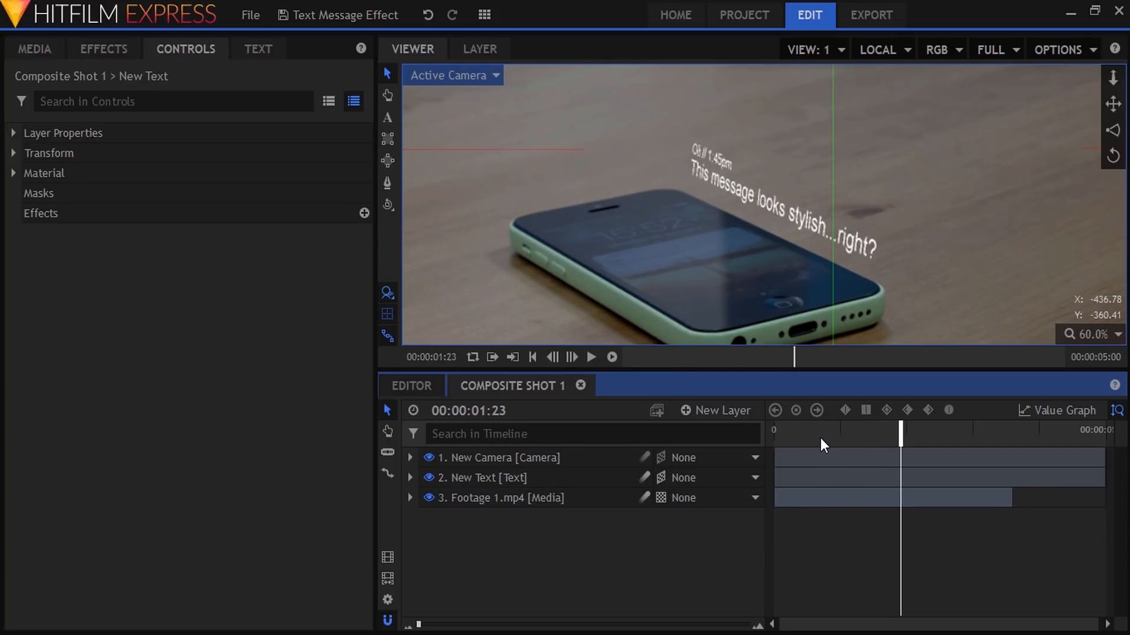
Convert the New Text layer into its own composite shot named New Text Composite Shot.
left_click(1074, 338)
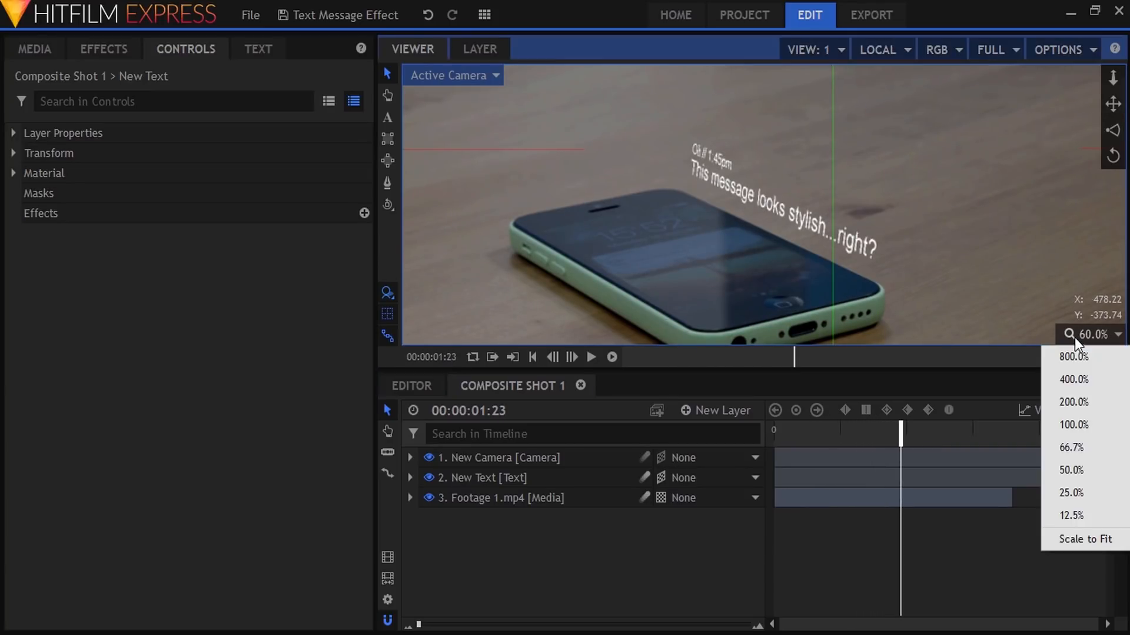
left_click(1072, 537)
scroll(743, 267, "up", 2)
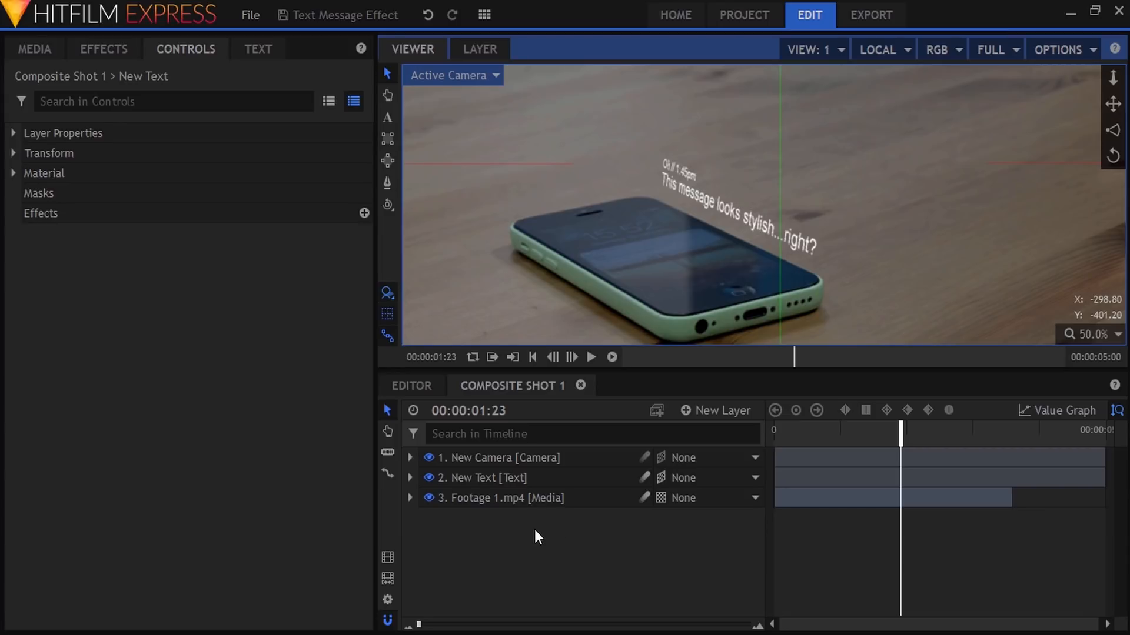
right_click(518, 475)
key("Escape")
left_click(688, 351)
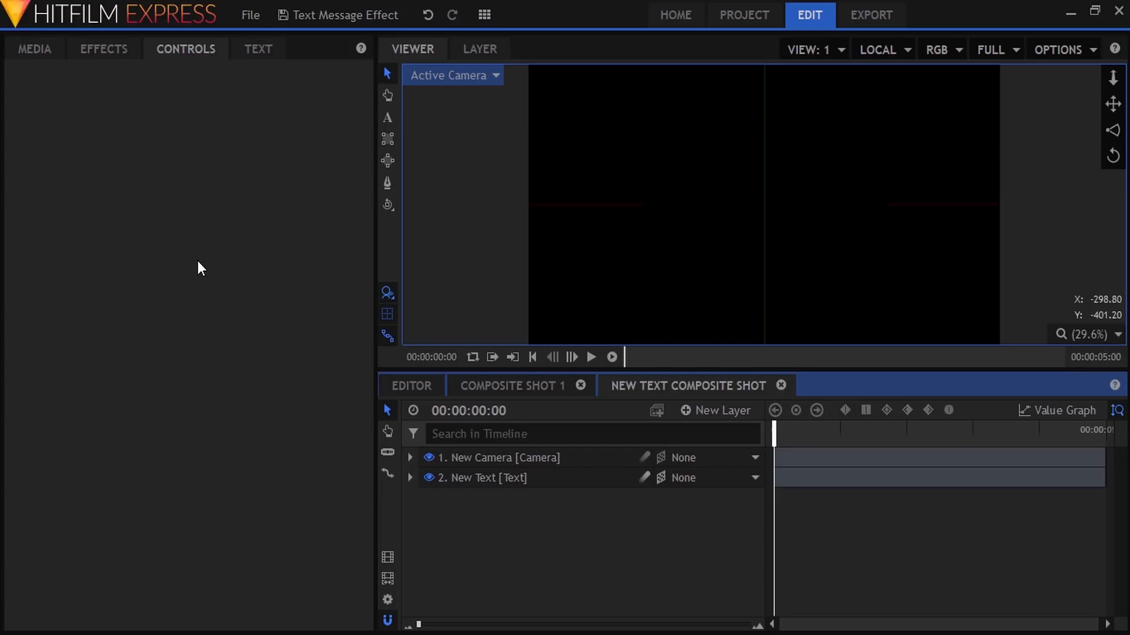
Add a grade layer above the text in the New Text Composite Shot and go to 00:00:01:10.
left_click(715, 411)
left_click(714, 474)
left_click(866, 432)
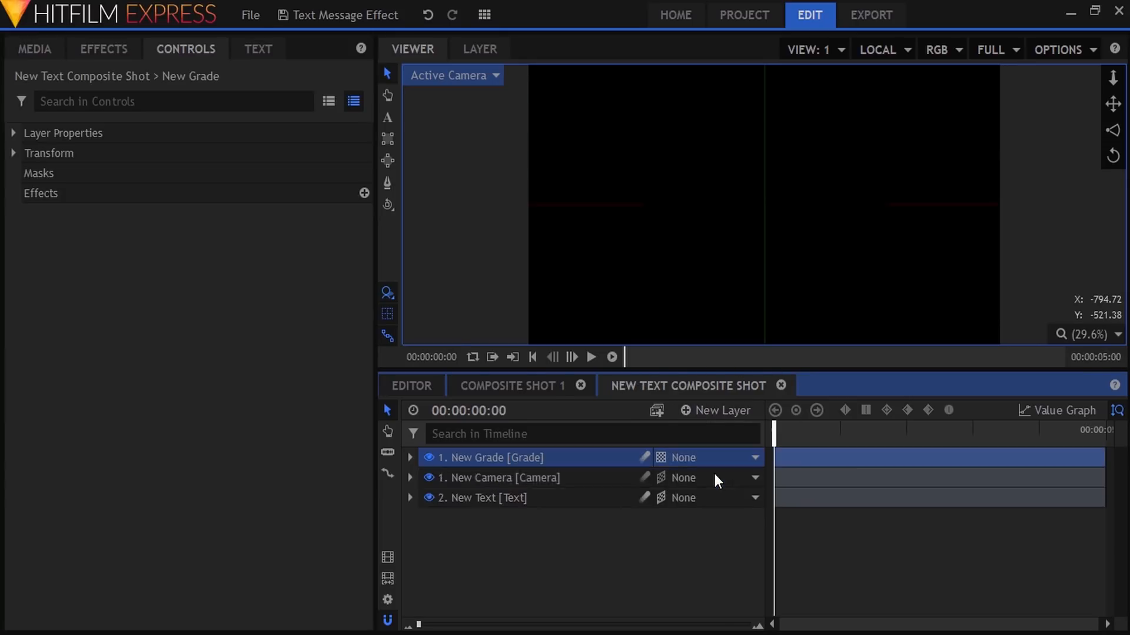
scroll(707, 243, "up", 2)
Find the Blur effect and apply it to the New Grade layer.
left_click(104, 49)
left_click(93, 85)
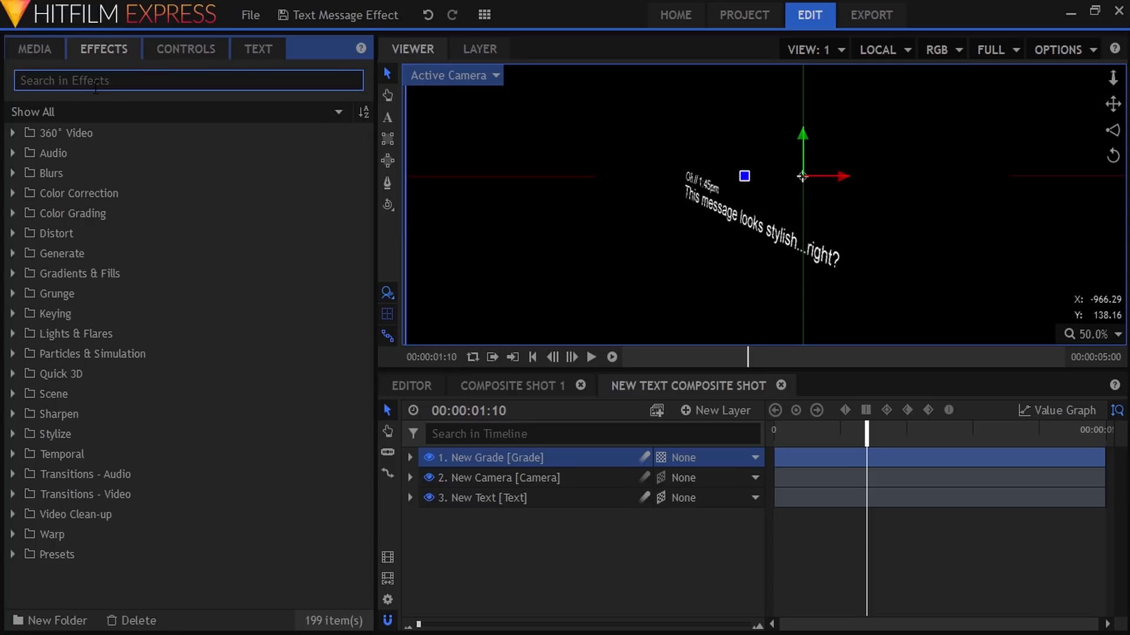
type("blu")
left_click(78, 174)
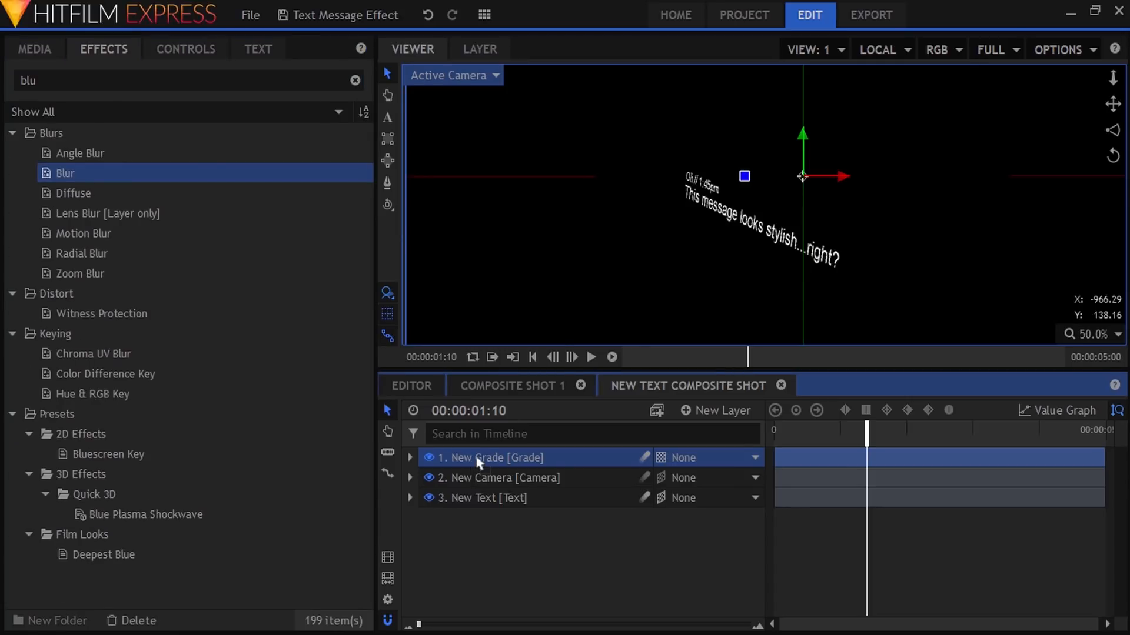
left_click_drag(479, 462, 479, 462)
Set the grade layer's Blur to a radius of 2 px with 1 iteration.
left_click(178, 53)
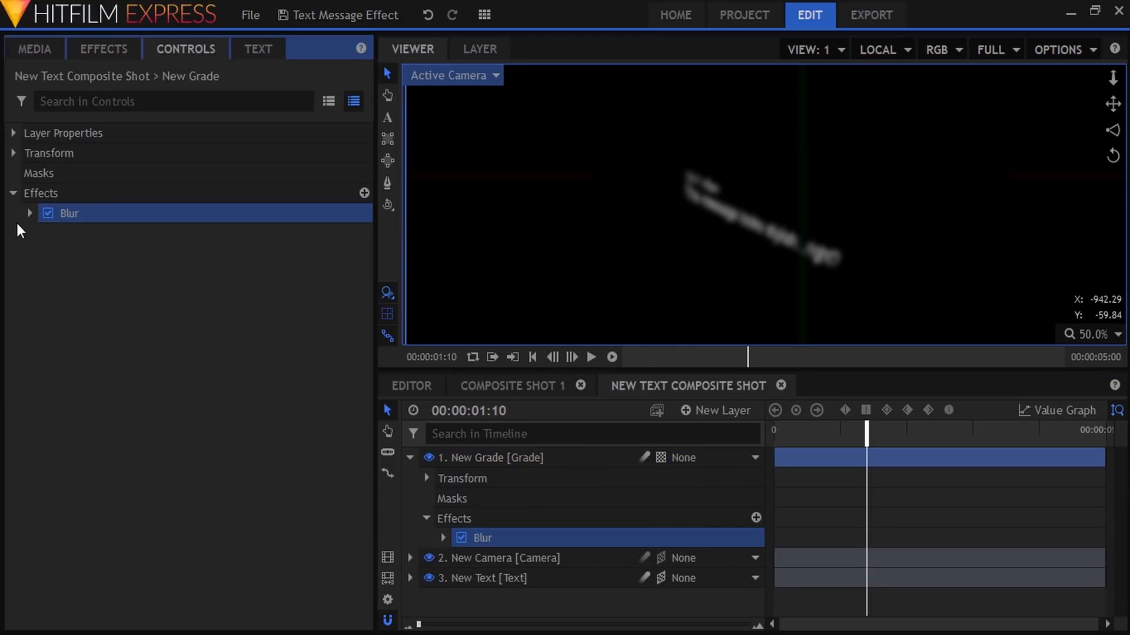
left_click(26, 217)
left_click(361, 259)
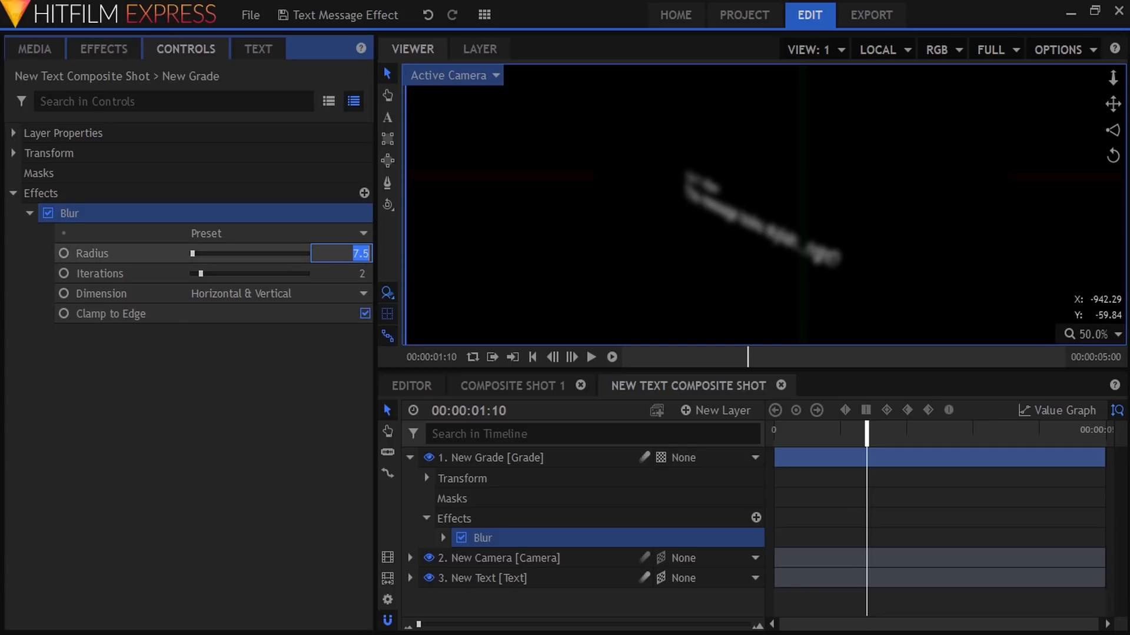
type("2")
key("Return")
left_click(364, 270)
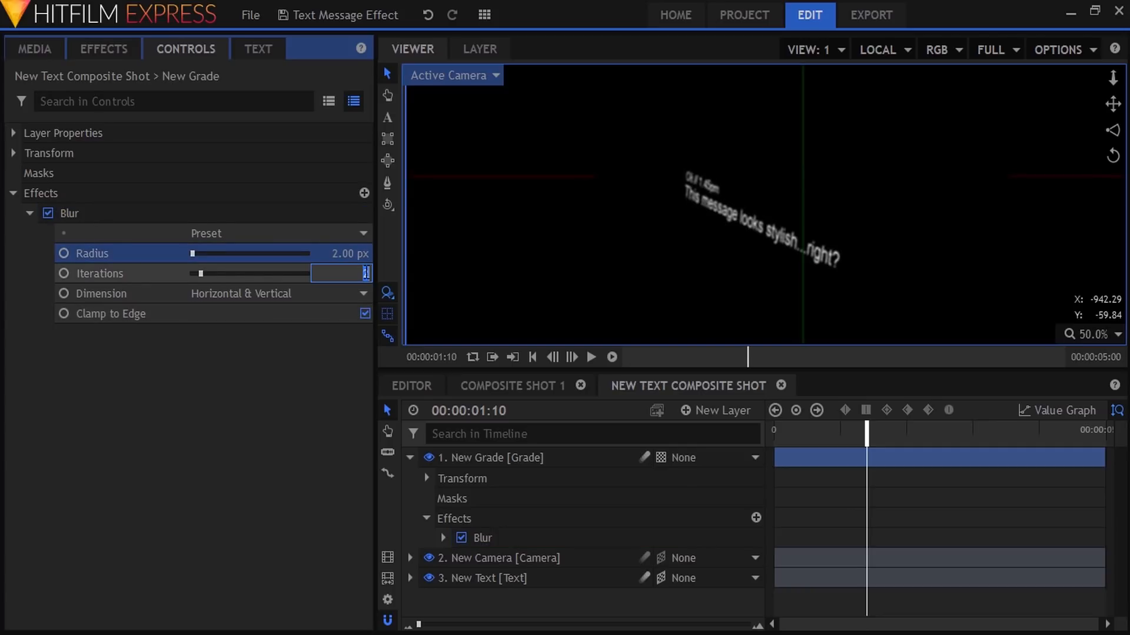
type("1")
key("Return")
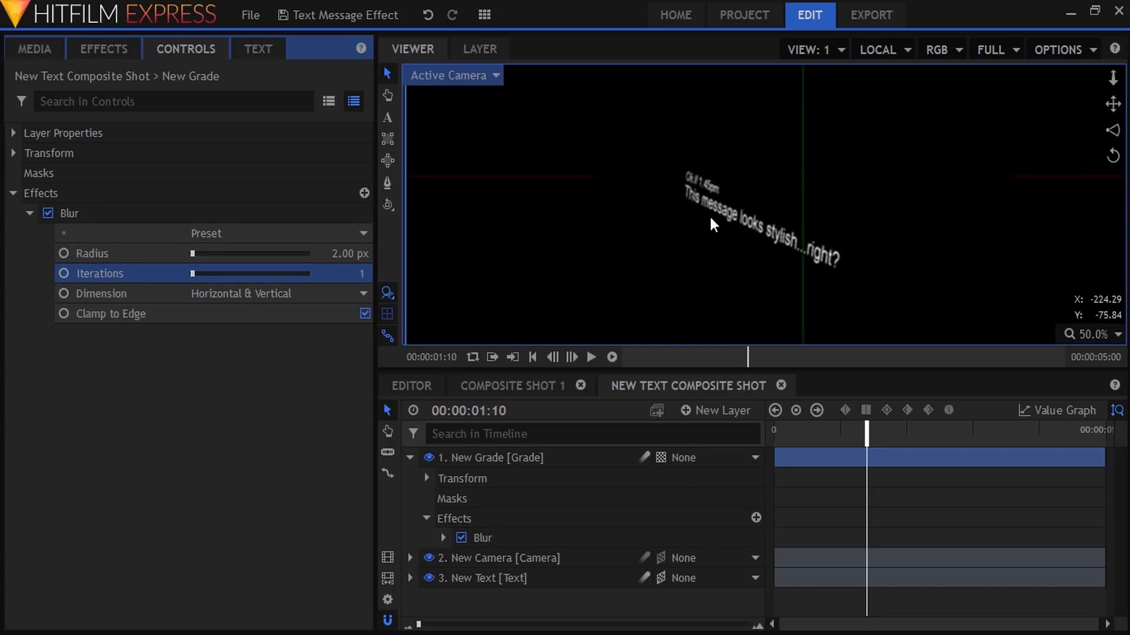
Draw a tall elliptical mask on the grade layer around the middle of the message text.
left_click(497, 458)
left_click(387, 160)
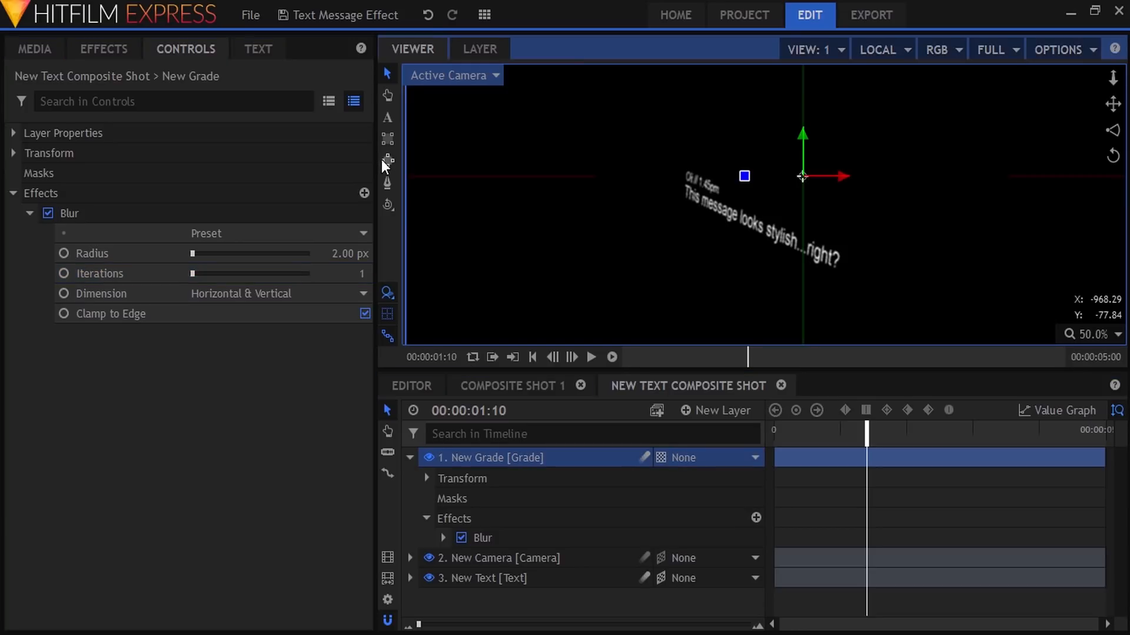
left_click_drag(726, 171, 755, 262)
left_click(388, 74)
Set the ellipse mask's expansion to 35 px and its feather strength to 135 px.
left_click(29, 193)
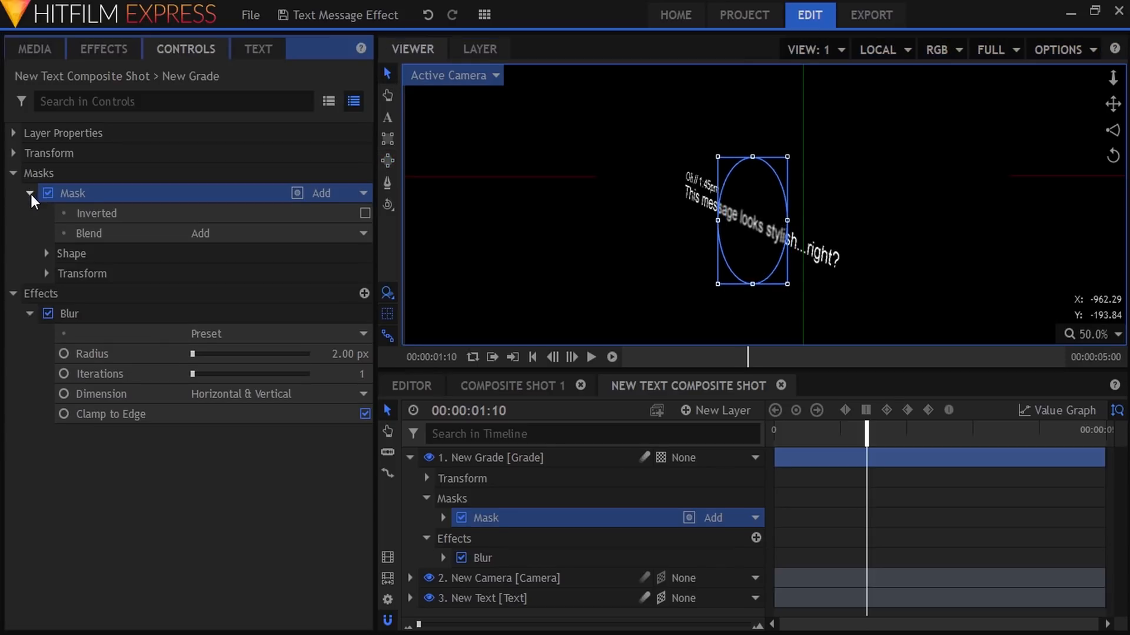
left_click(47, 254)
left_click(347, 274)
type("35")
key("Return")
left_click(347, 313)
type("135")
key("Return")
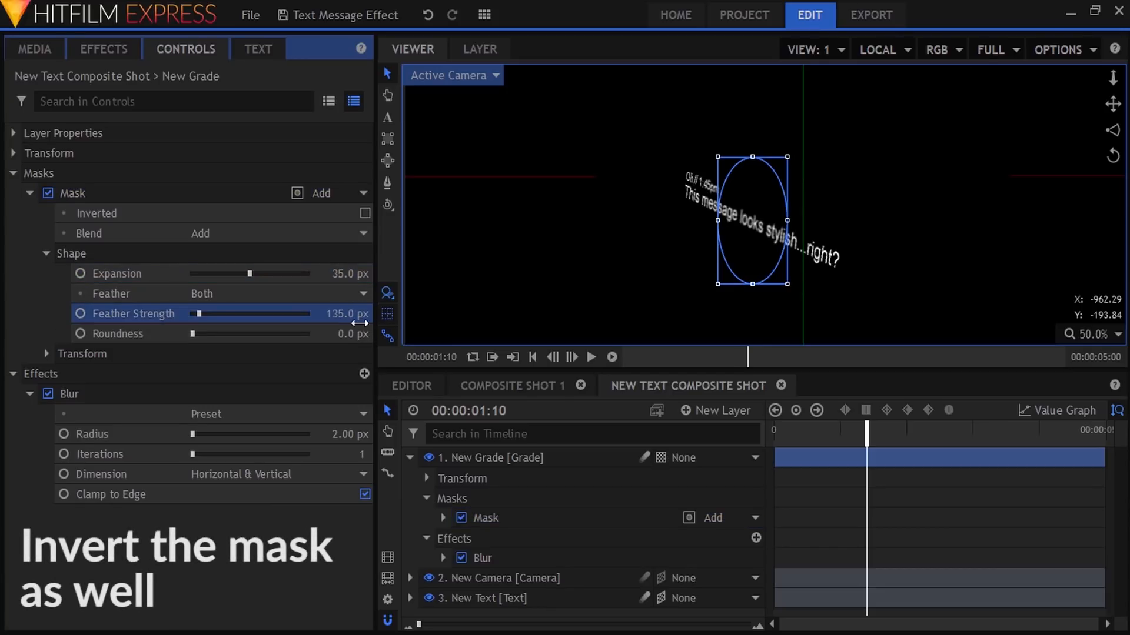
left_click(410, 458)
Play back the blurred text in Composite Shot 1 and check the mask in the New Text Composite Shot at full frame.
left_click(507, 394)
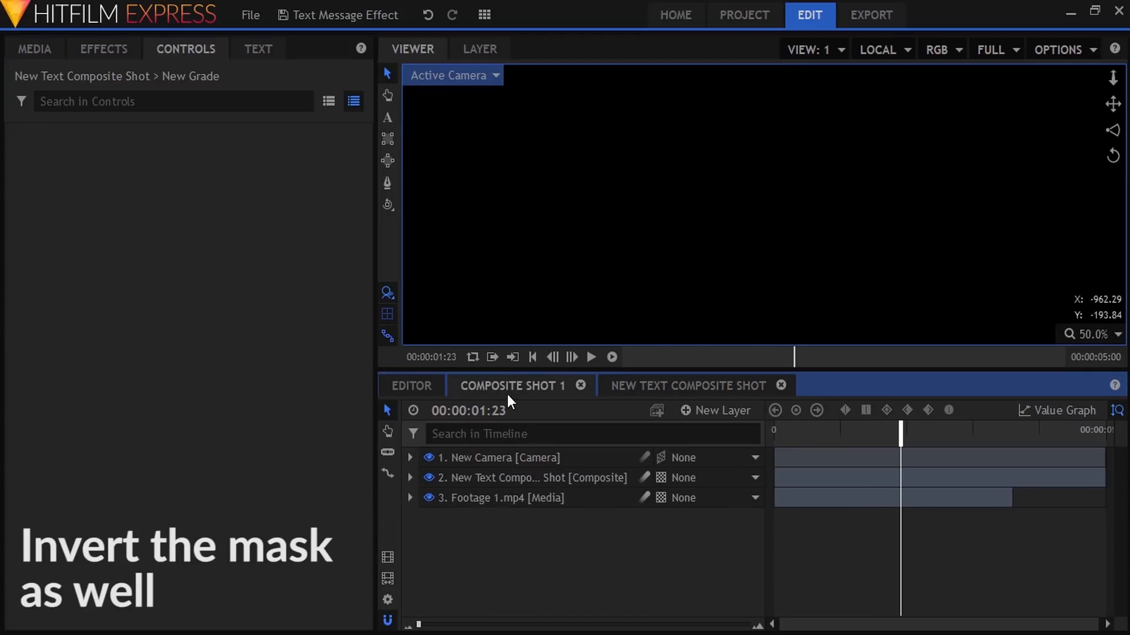
scroll(735, 196, "up", 1)
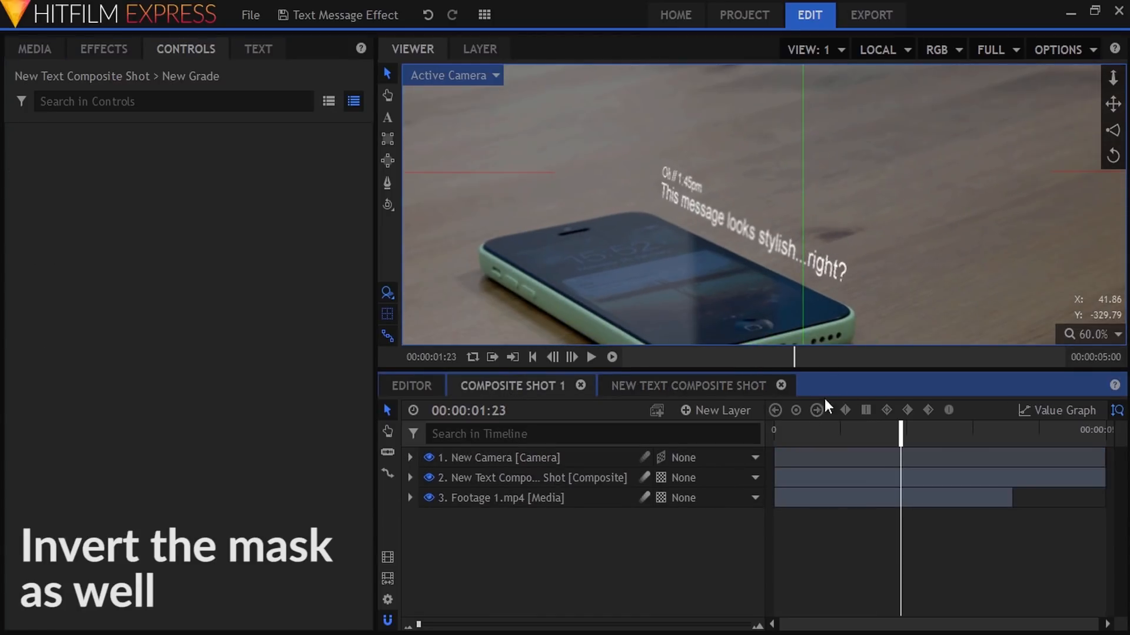
left_click(799, 435)
scroll(758, 269, "down", 1)
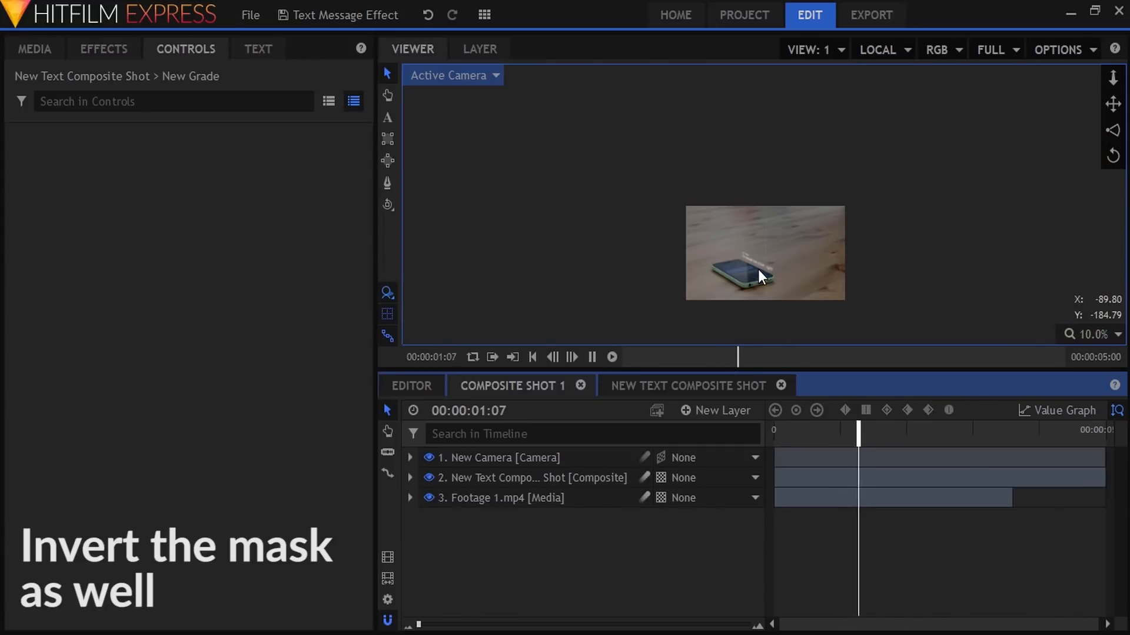
key("space")
left_click(700, 382)
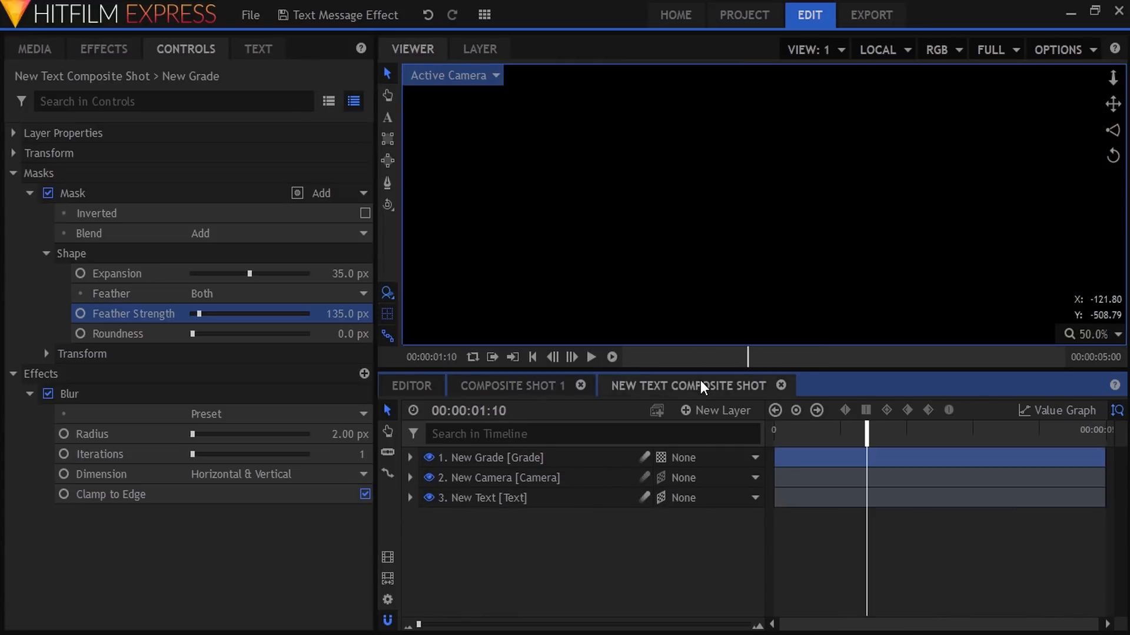
left_click(1077, 333)
left_click(1077, 537)
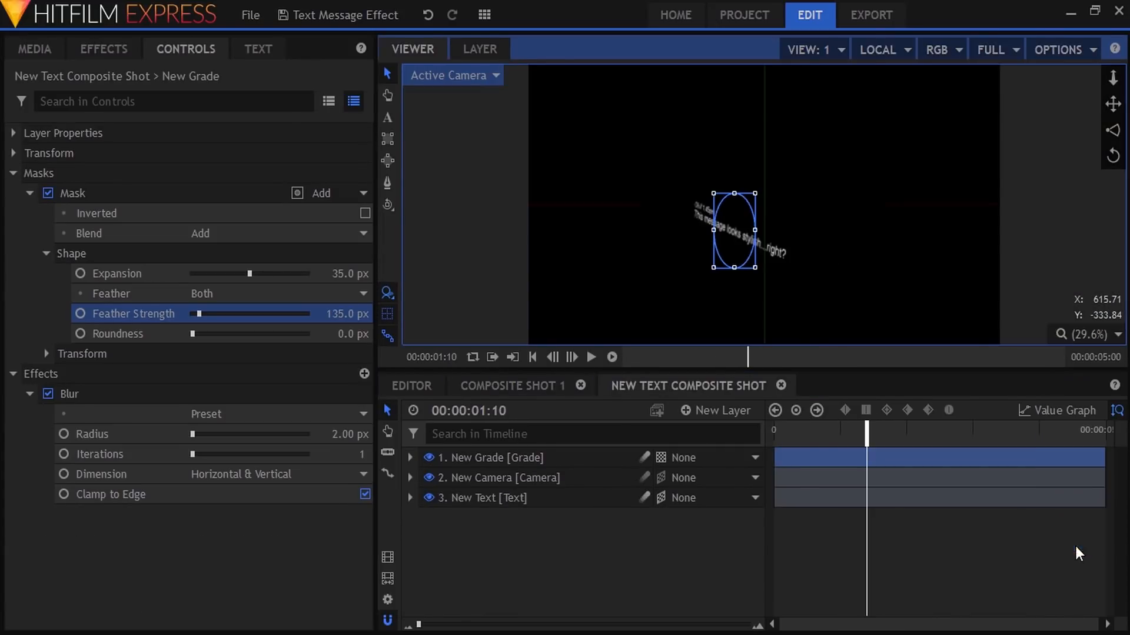
Bring up the project media and close the timelines of New Text Composite Shot and Composite Shot 1.
left_click(498, 386)
left_click(37, 53)
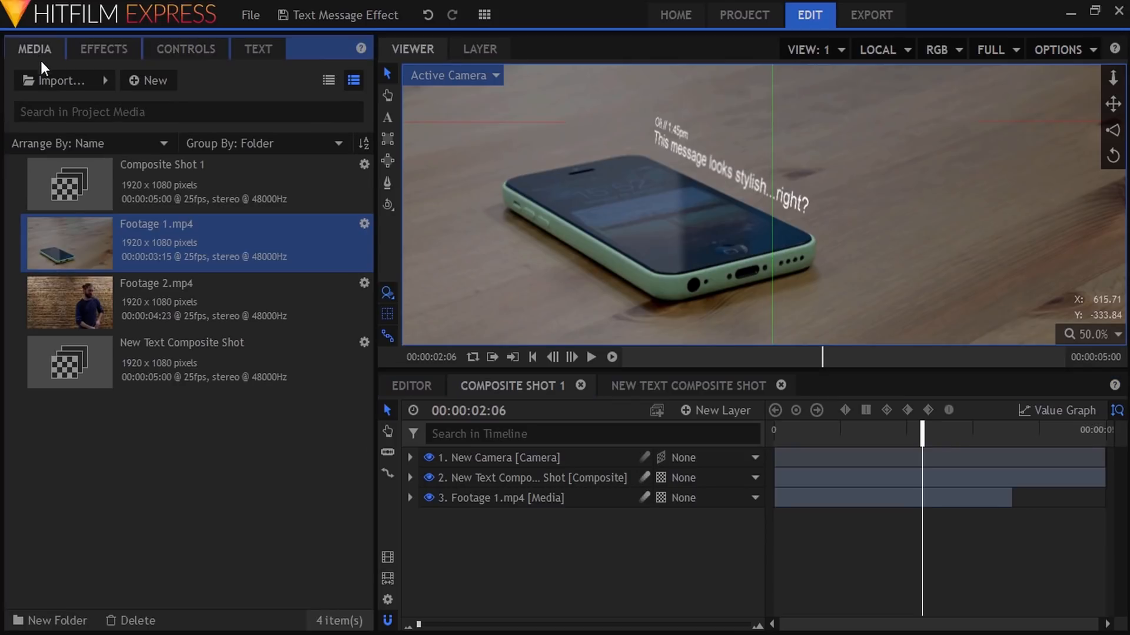
left_click(781, 386)
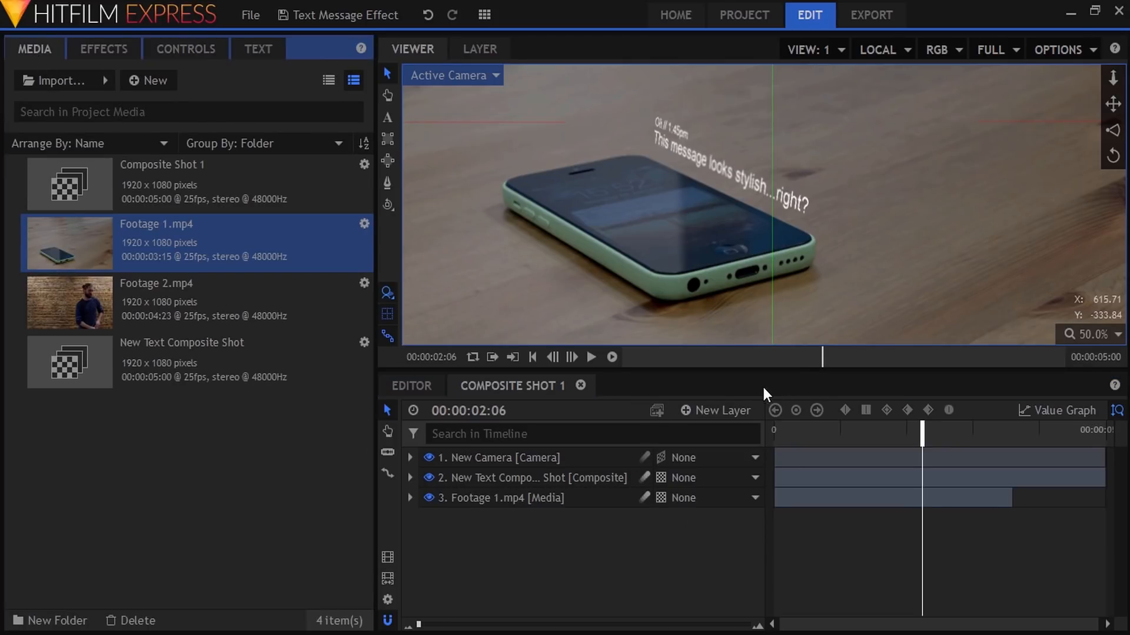
left_click(580, 386)
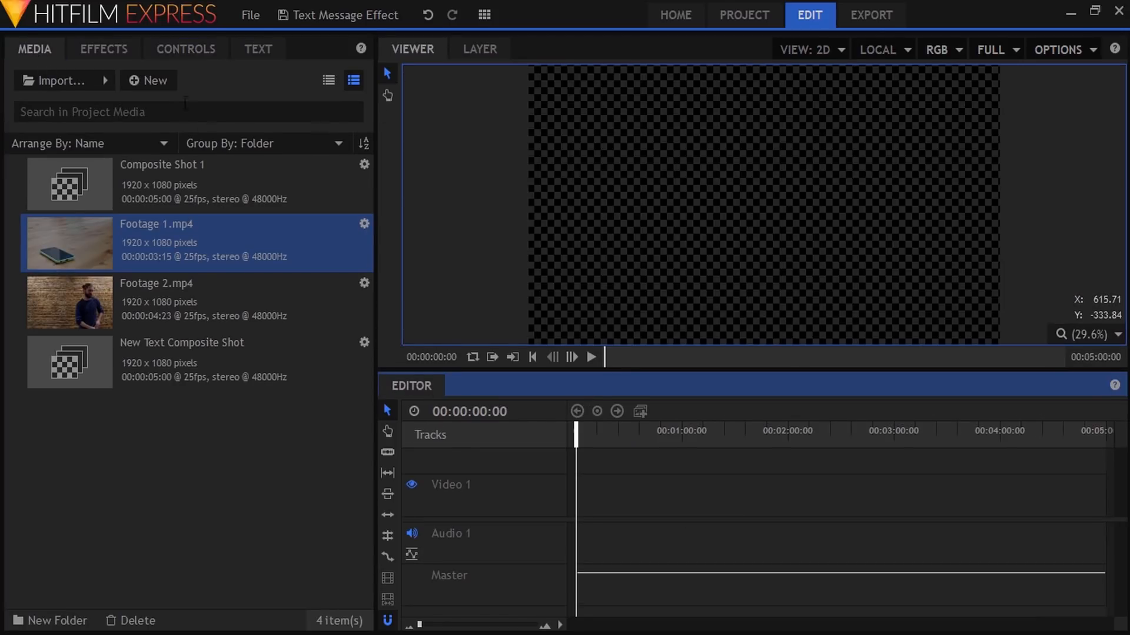
Create a new 1080p, 25 fps composite shot named Composite Shot 3 with a duration of 5 seconds.
left_click(150, 80)
left_click(166, 101)
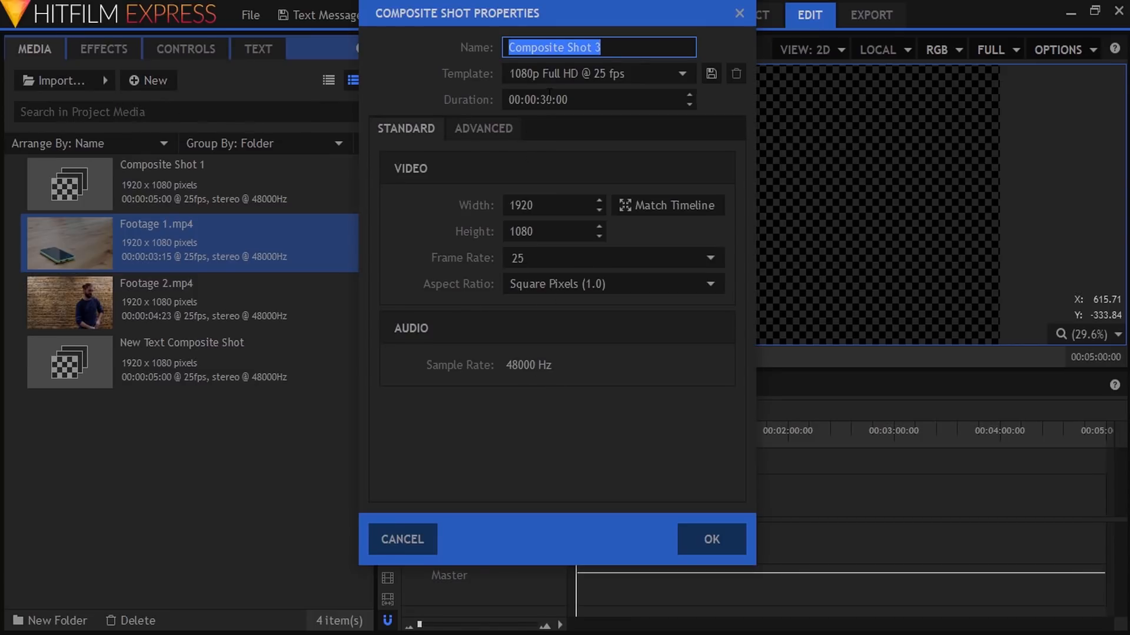
left_click(547, 99)
key("BackSpace")
type("5")
left_click(711, 533)
Add Footage 2.mp4 to Composite Shot 3 and play it from the start.
left_click_drag(75, 331, 571, 476)
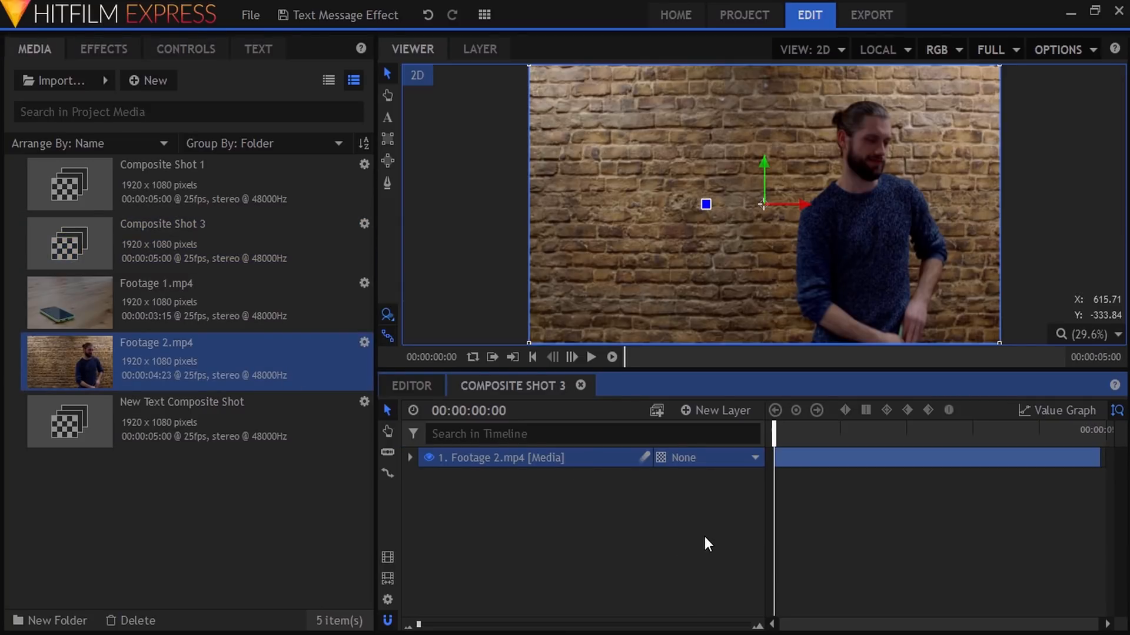
mouse_move(774, 431)
left_mouse_down()
mouse_move(839, 432)
mouse_move(767, 429)
left_mouse_up()
key("space")
key("space")
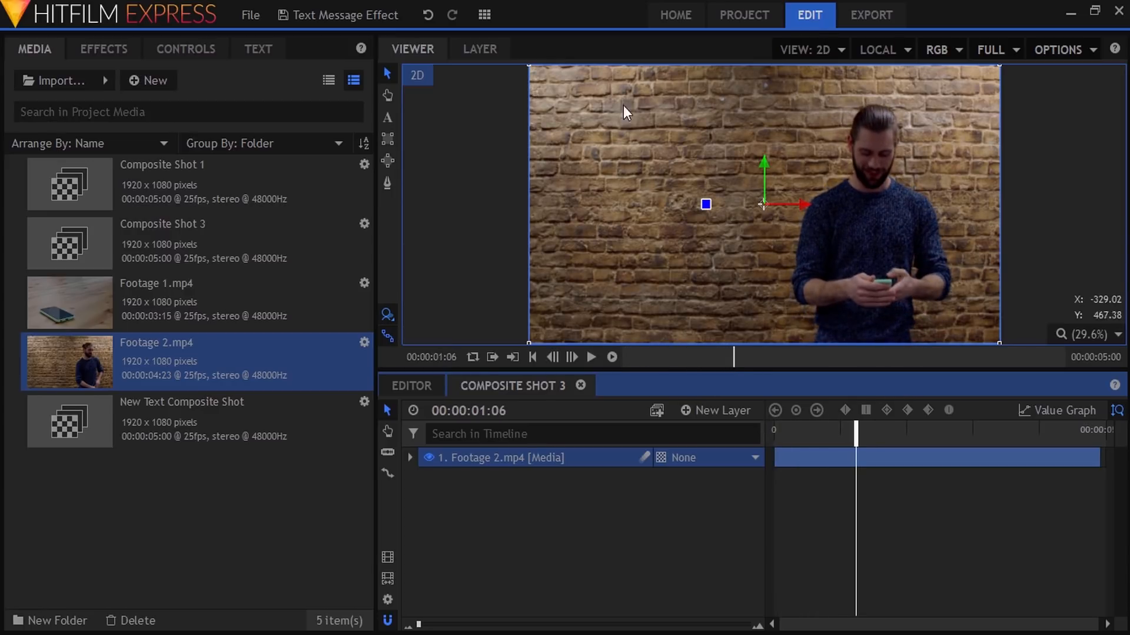
Trim the start of Footage 2.mp4 at 00:00:01:16, move the clip to the timeline's beginning and return to the first frame.
left_click(632, 504)
key("space")
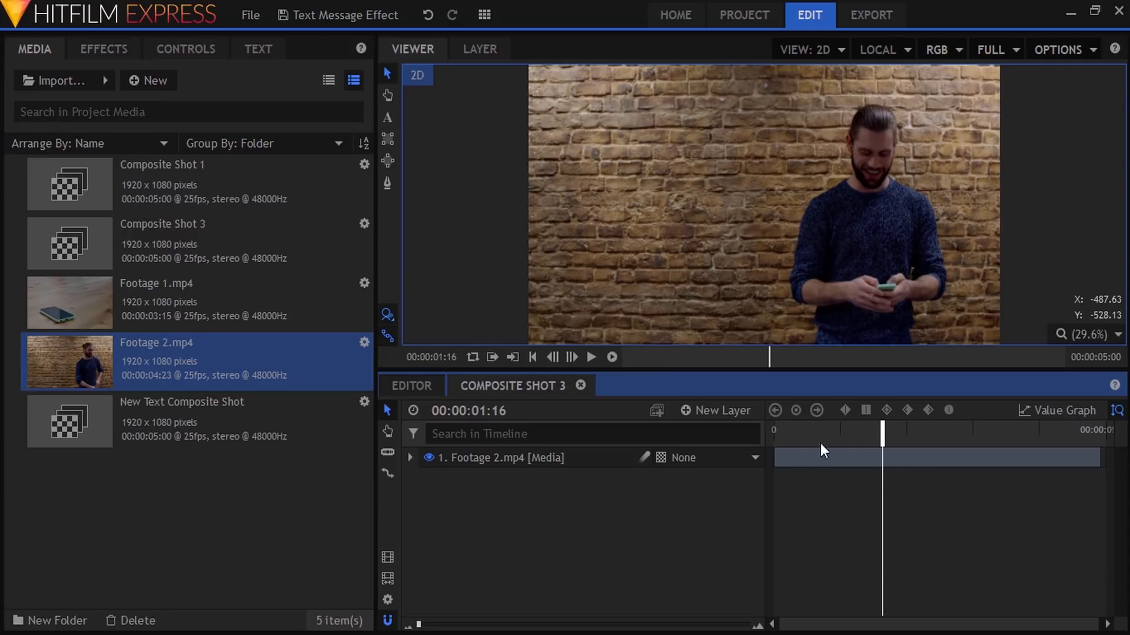
left_click_drag(775, 458, 803, 465)
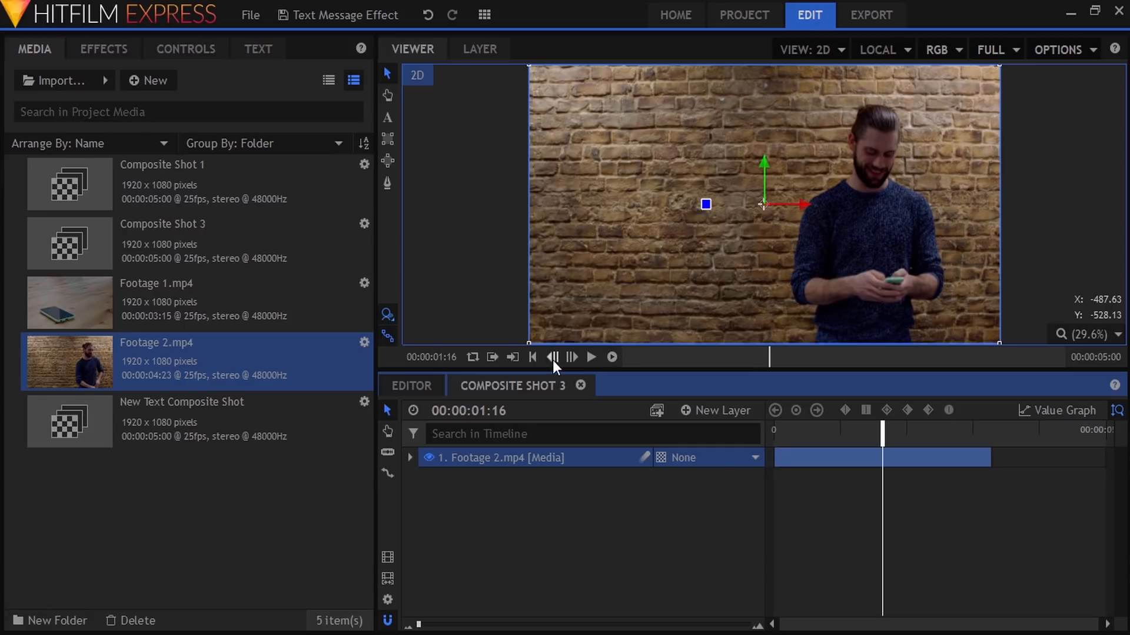
left_click(534, 359)
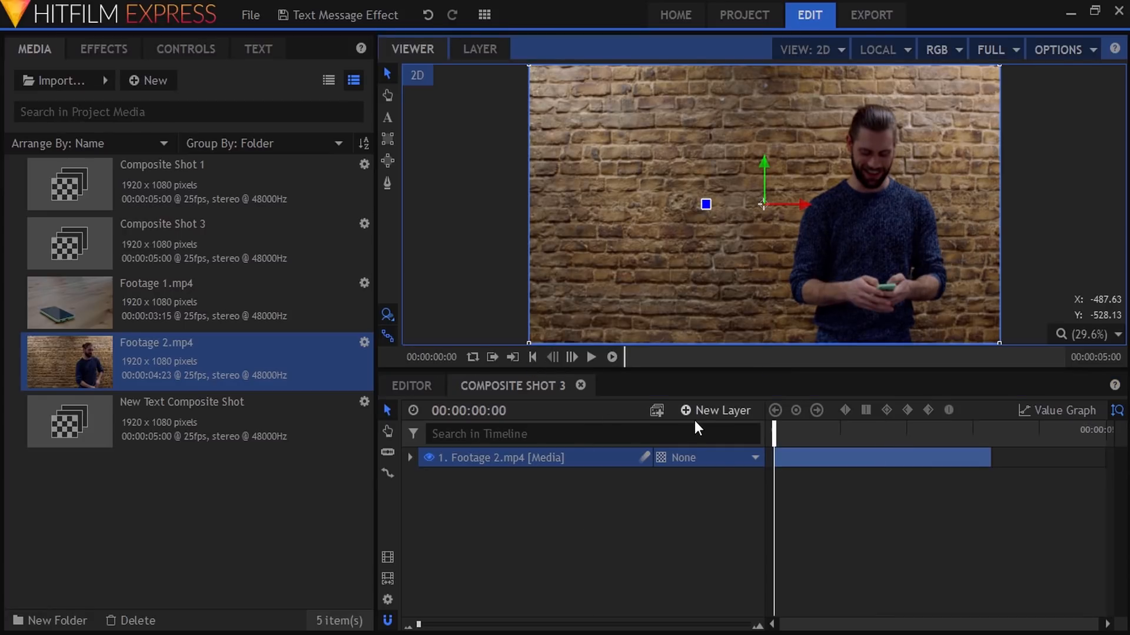
Add a 1920 x 1080 plane named New Plane 1 in dark blue above the footage.
left_click(701, 414)
left_click(703, 429)
left_click(539, 338)
left_click_drag(625, 207, 612, 130)
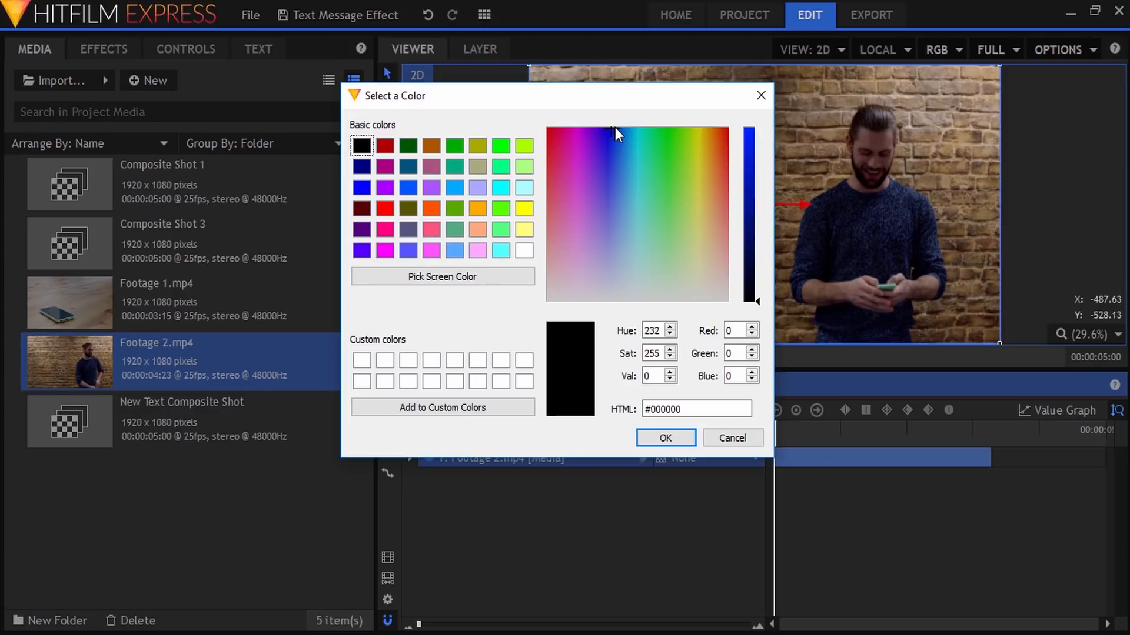
left_click(755, 198)
left_click(665, 438)
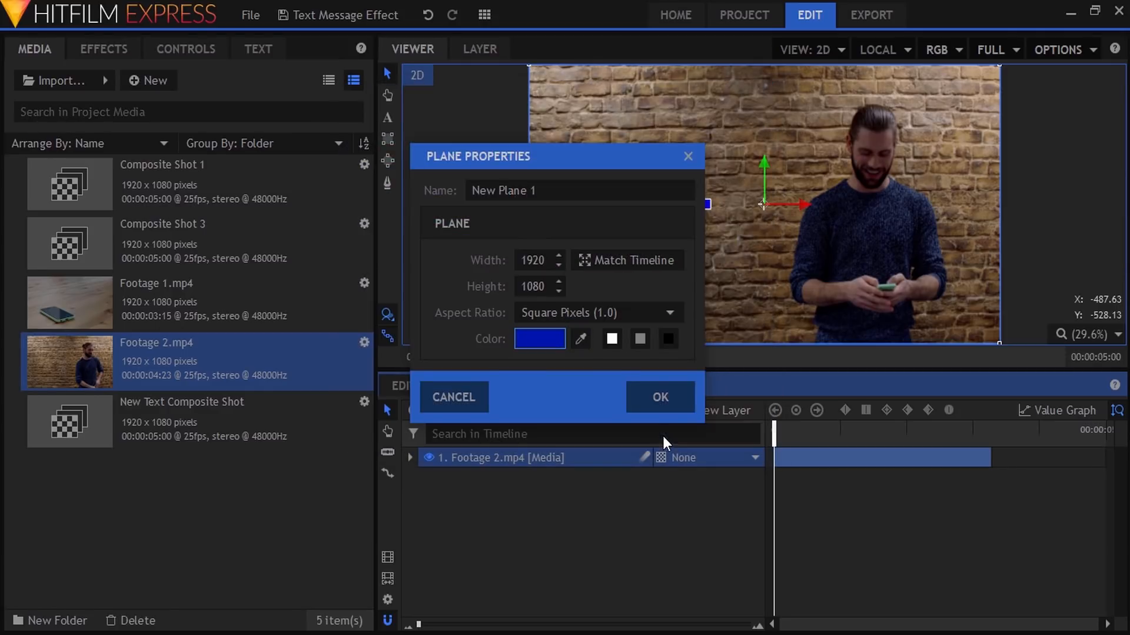
left_click(660, 397)
Mask the blue plane to a rectangle on the brick wall beside the man and duplicate the masked layer.
left_click(387, 139)
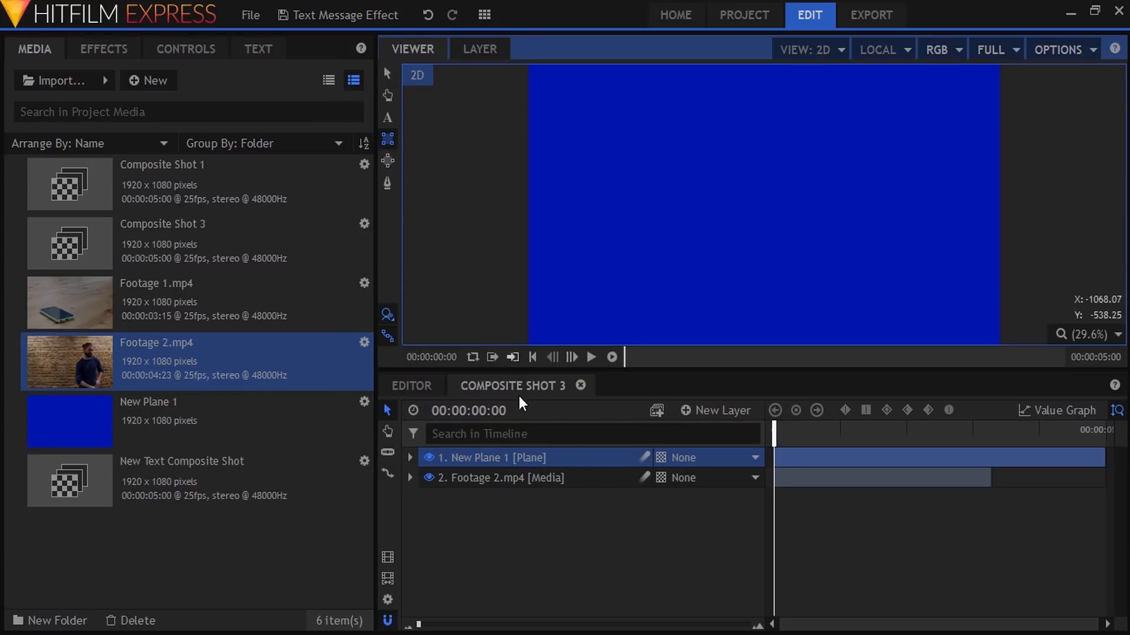
left_click_drag(568, 105, 762, 221)
left_click(493, 456)
key("ctrl+d")
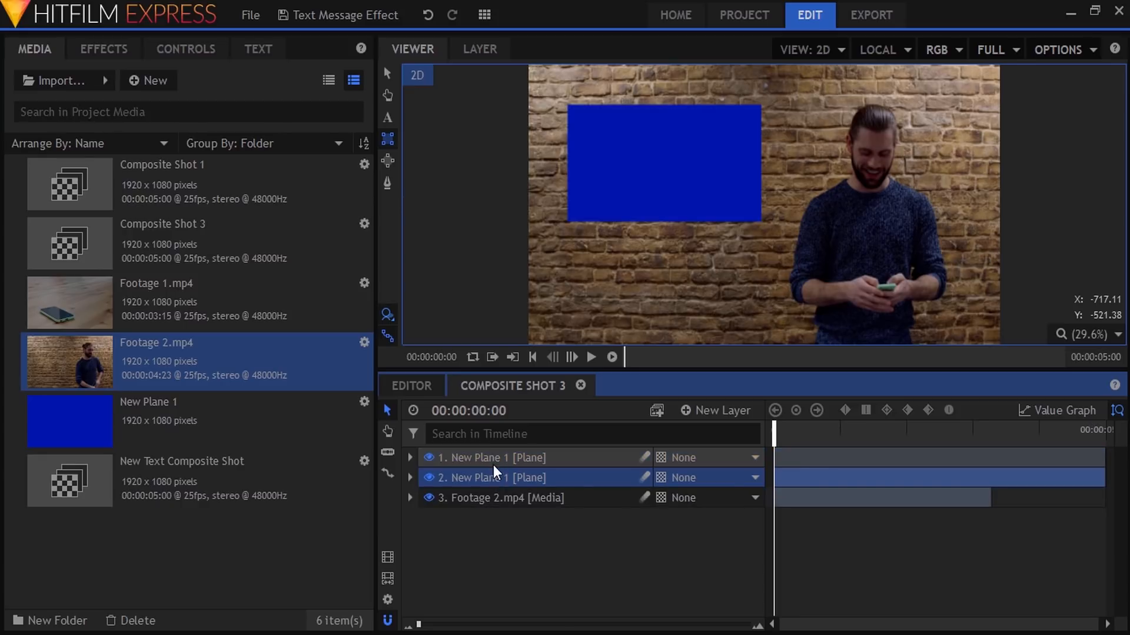
Delete the mask from the lower blue plane layer and hide that layer, keeping the upper masked plane visible.
left_click(175, 49)
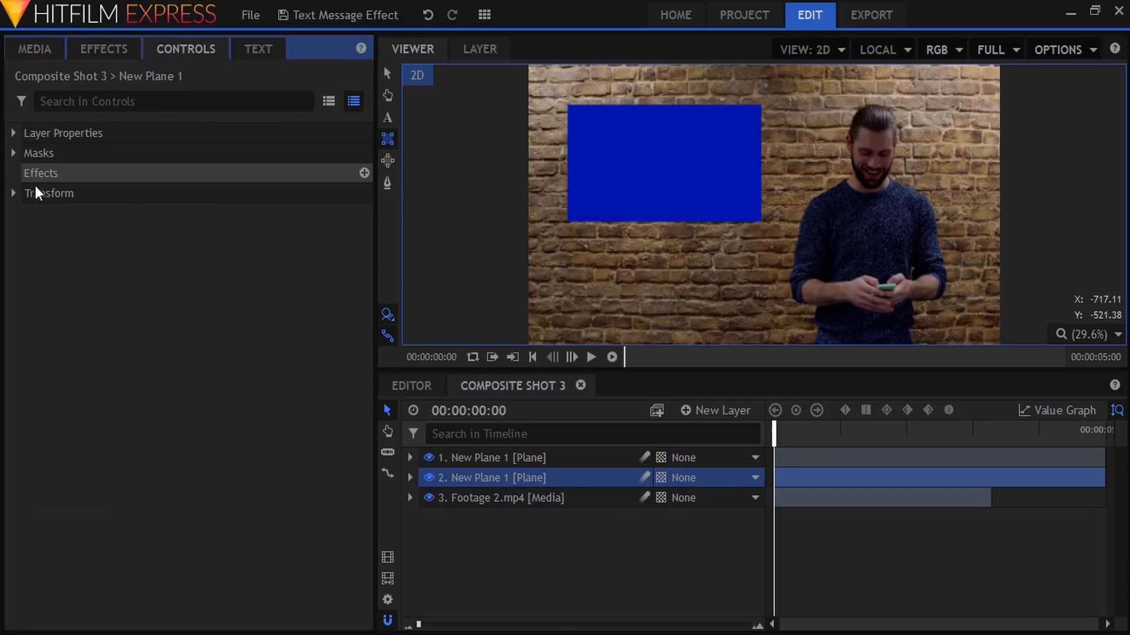
left_click(14, 153)
left_click(97, 171)
key("Delete")
left_click(429, 458)
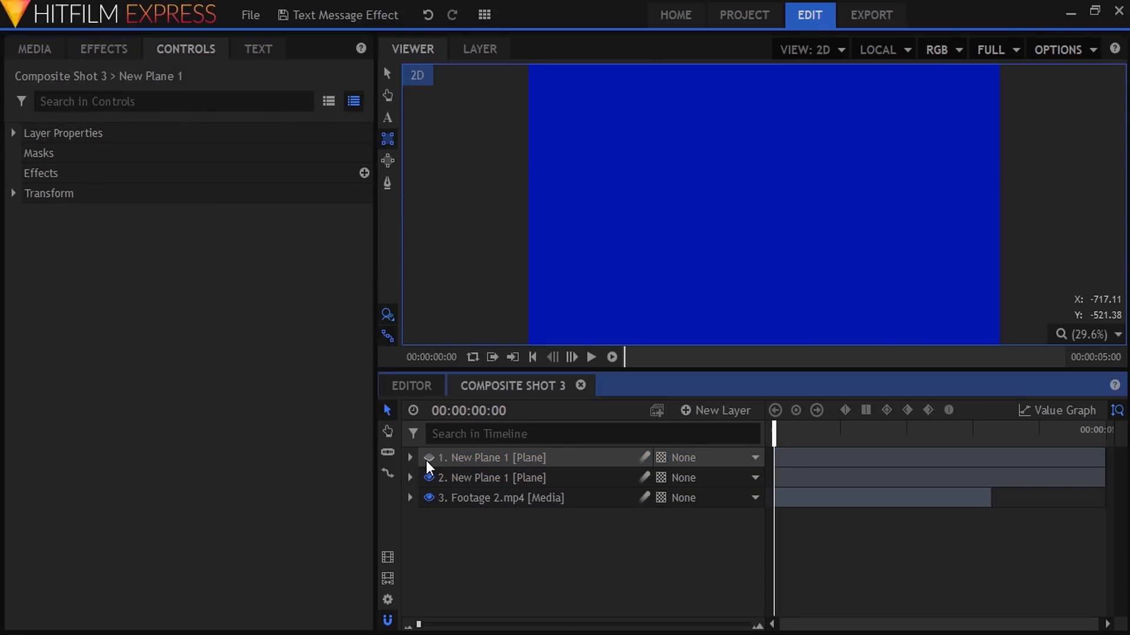
left_click(429, 477)
left_click(429, 457)
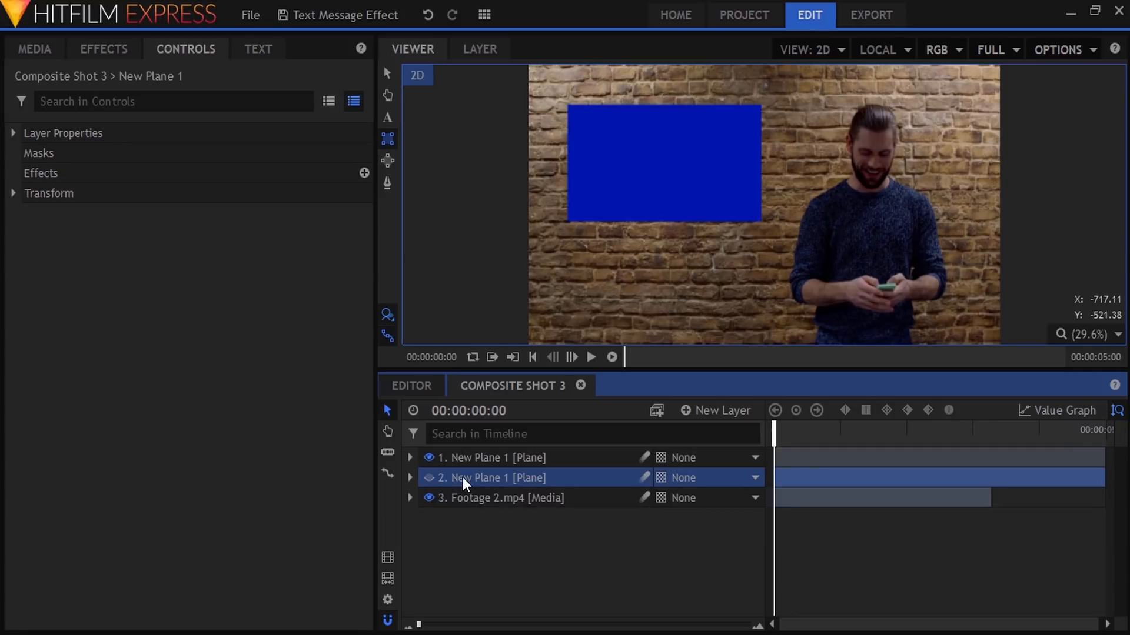
Move the masked blue rectangle slightly higher on the brick wall.
left_click(387, 183)
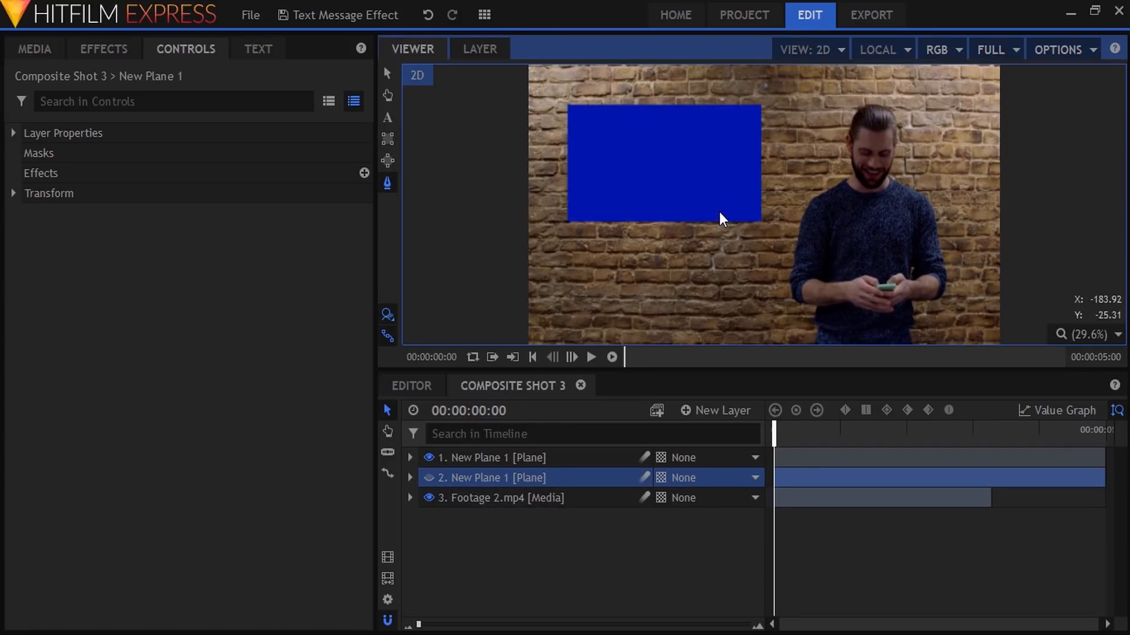
left_click(486, 458)
left_click(705, 205)
left_click(387, 73)
left_click_drag(757, 158, 761, 146)
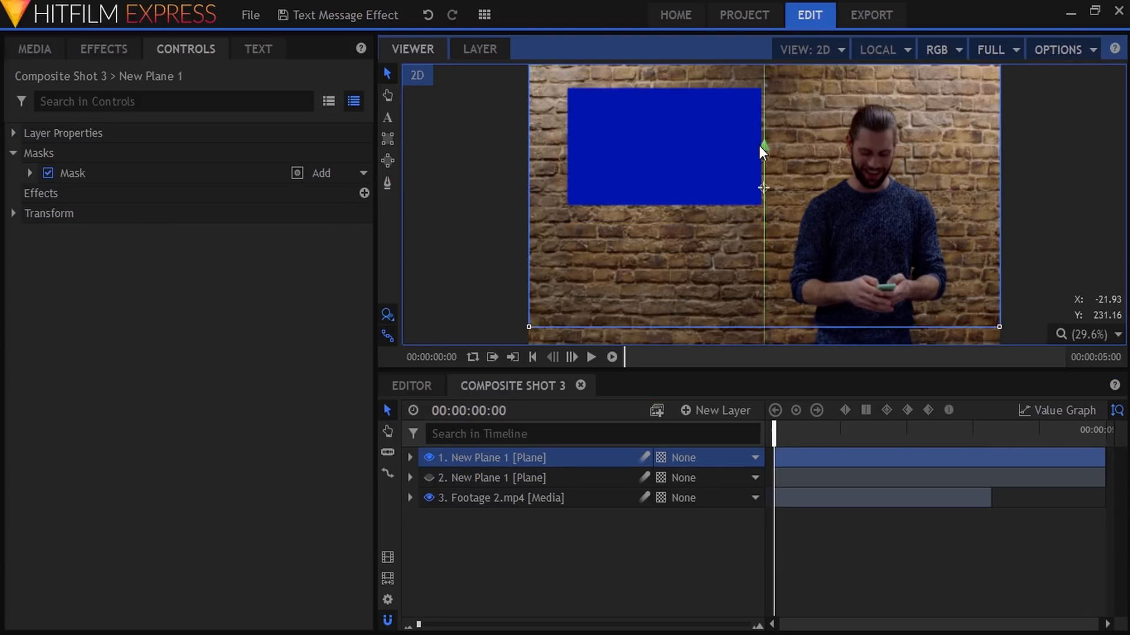
Draw a triangular freehand mask on the lower plane as a speech-bubble tail pointing toward the man, and show that layer again.
left_click(505, 475)
left_click(390, 182)
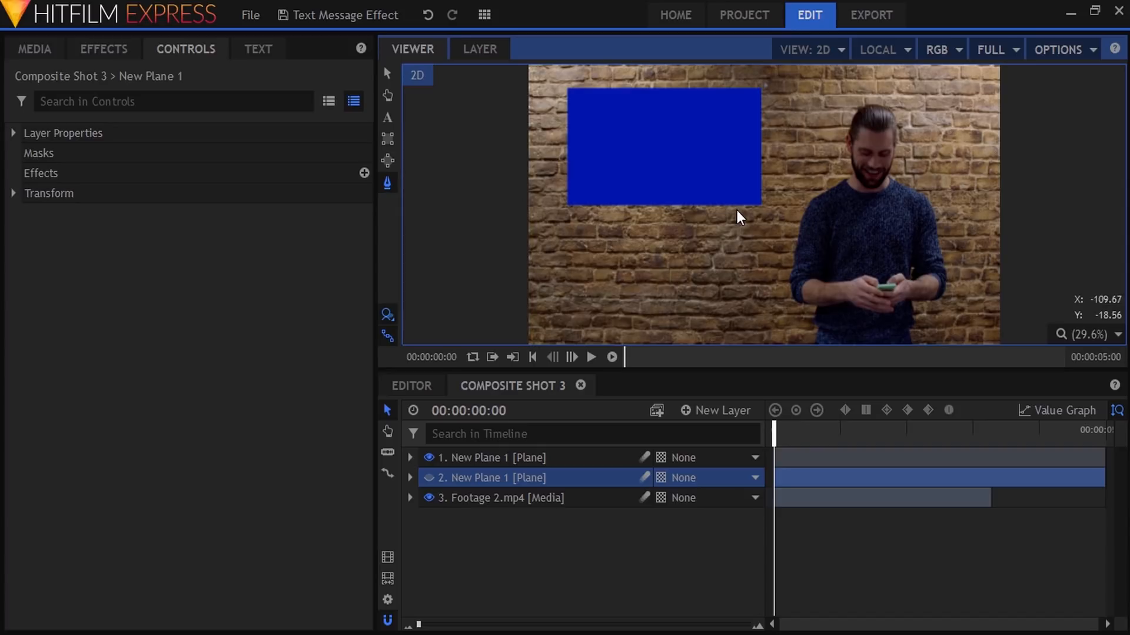
left_click(712, 191)
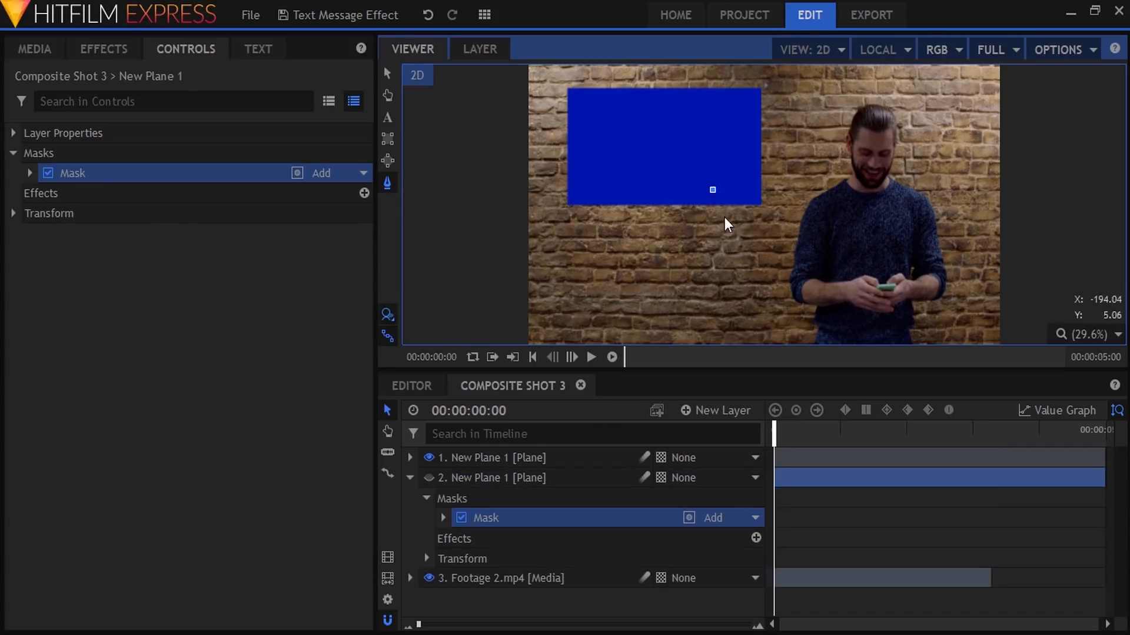
left_click(757, 243)
left_click(737, 187)
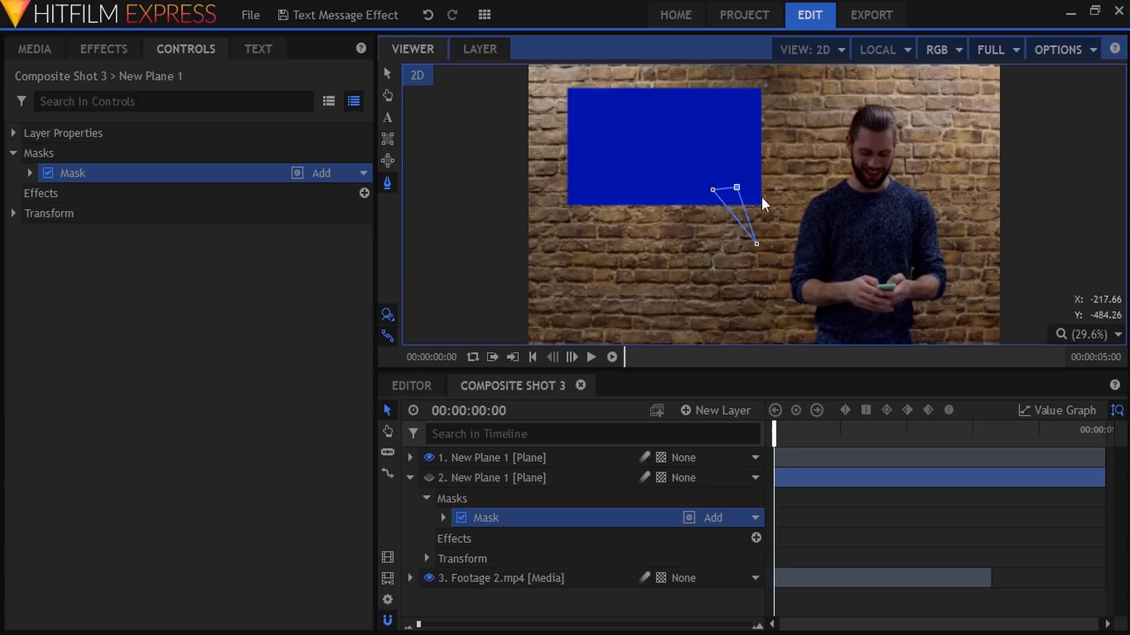
left_click(429, 478)
left_click(411, 478)
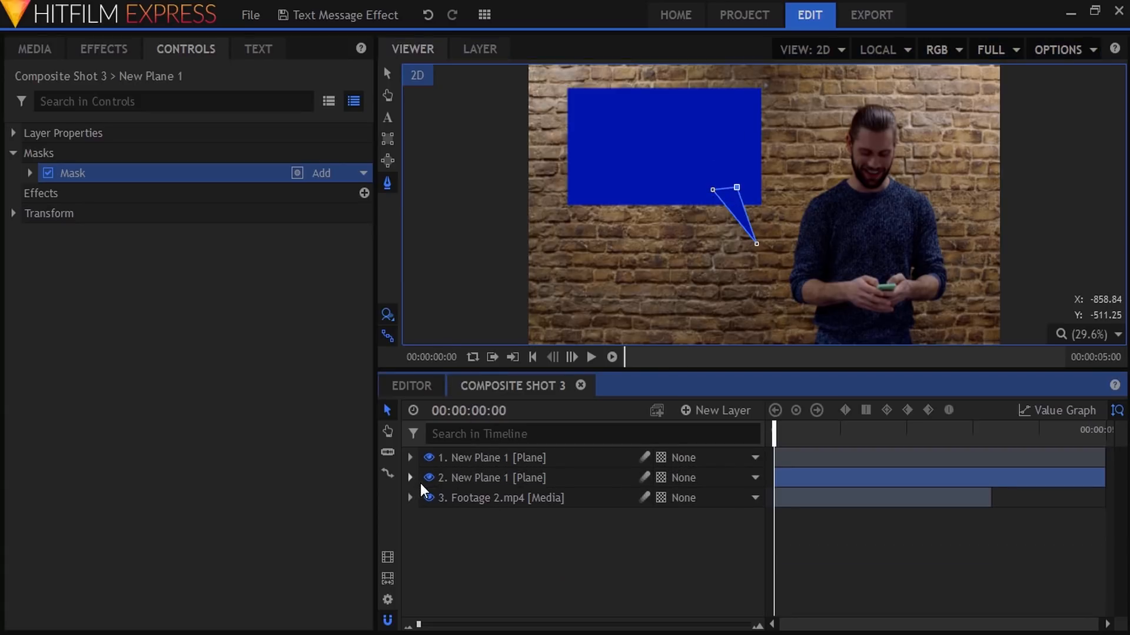
left_click(527, 529)
Combine the rectangle and tail plane layers into a new composite shot.
left_click(500, 478)
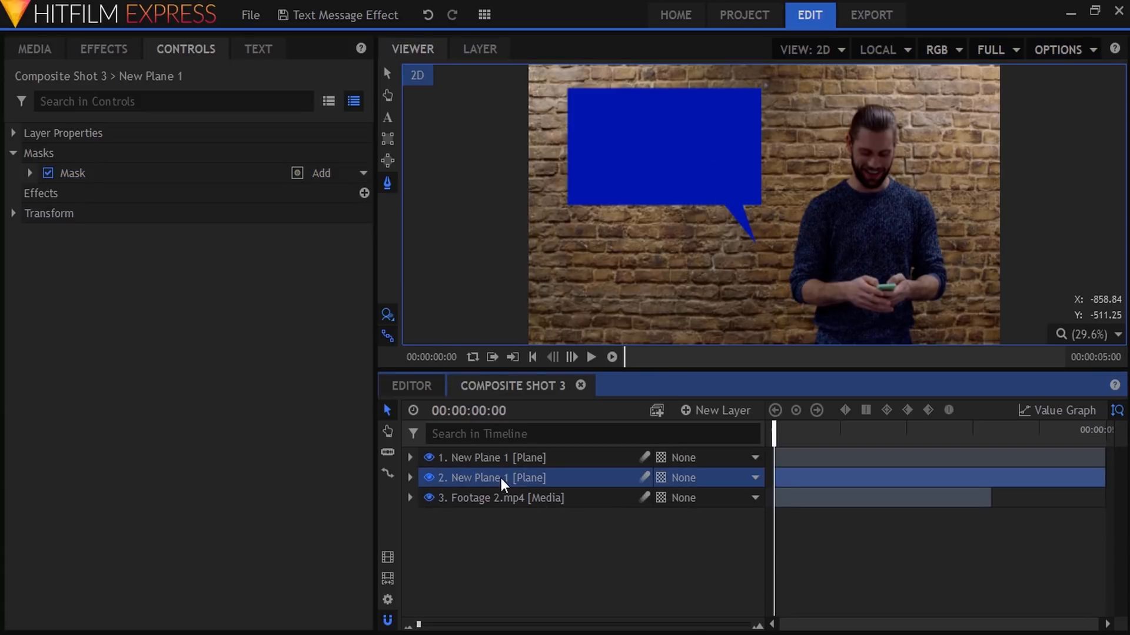
left_click(496, 464, "ctrl")
right_click(495, 465)
left_click(563, 315)
left_click(697, 351)
Copy the text layer from New Text Composite Shot into Composite Shot 4, accepting the addition of a camera.
left_click(27, 51)
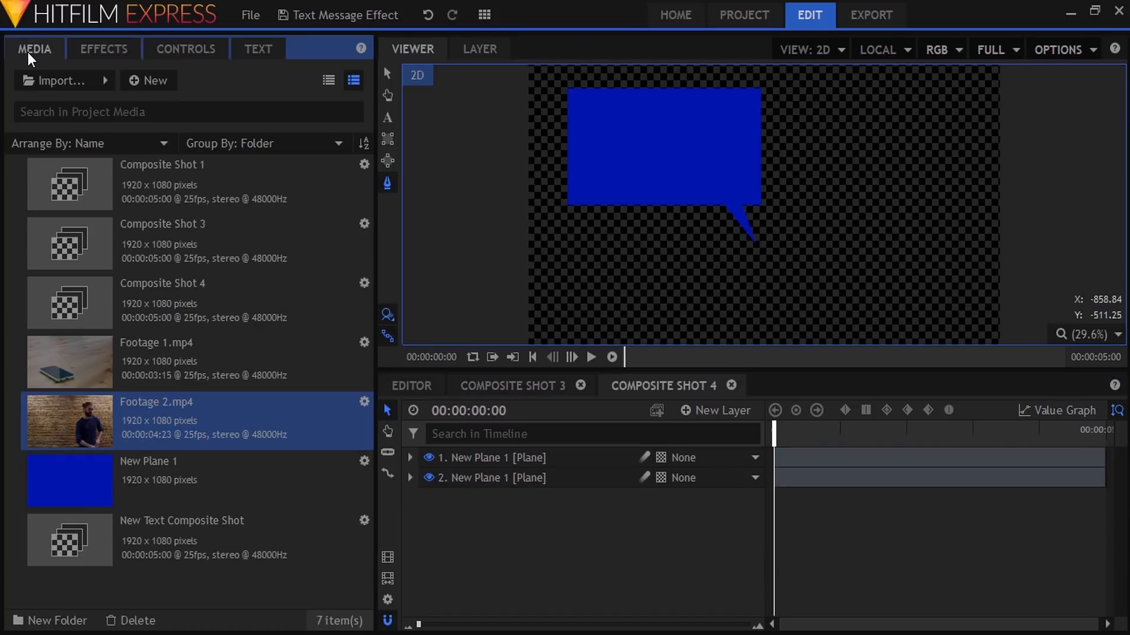
double_click(133, 201)
left_click(507, 481)
double_click(508, 481)
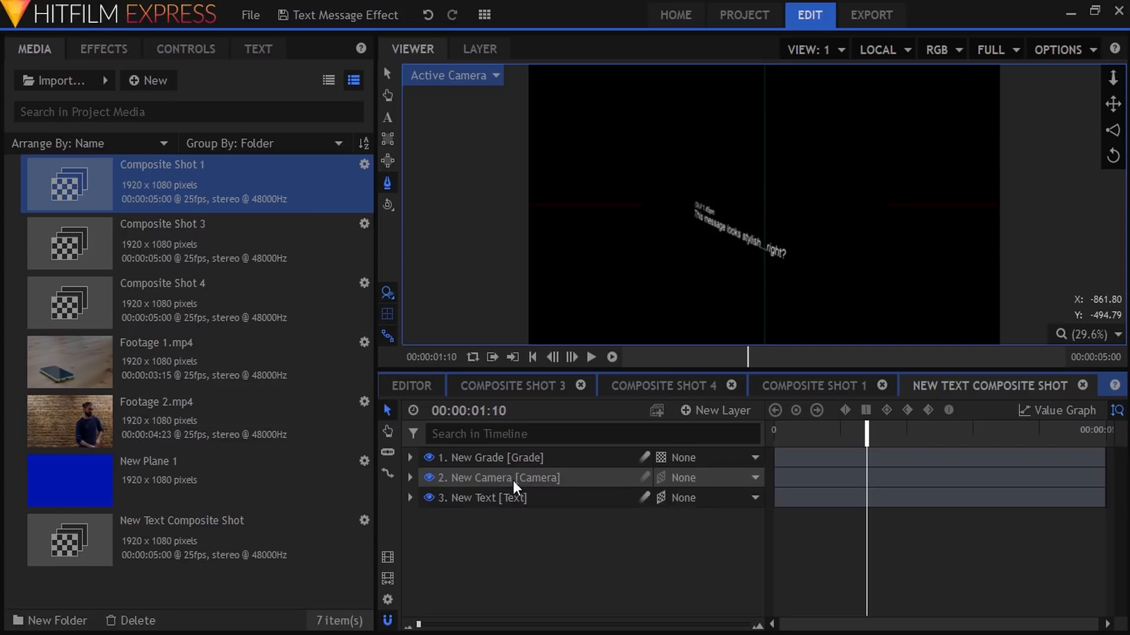
left_click(503, 496)
left_click(664, 385)
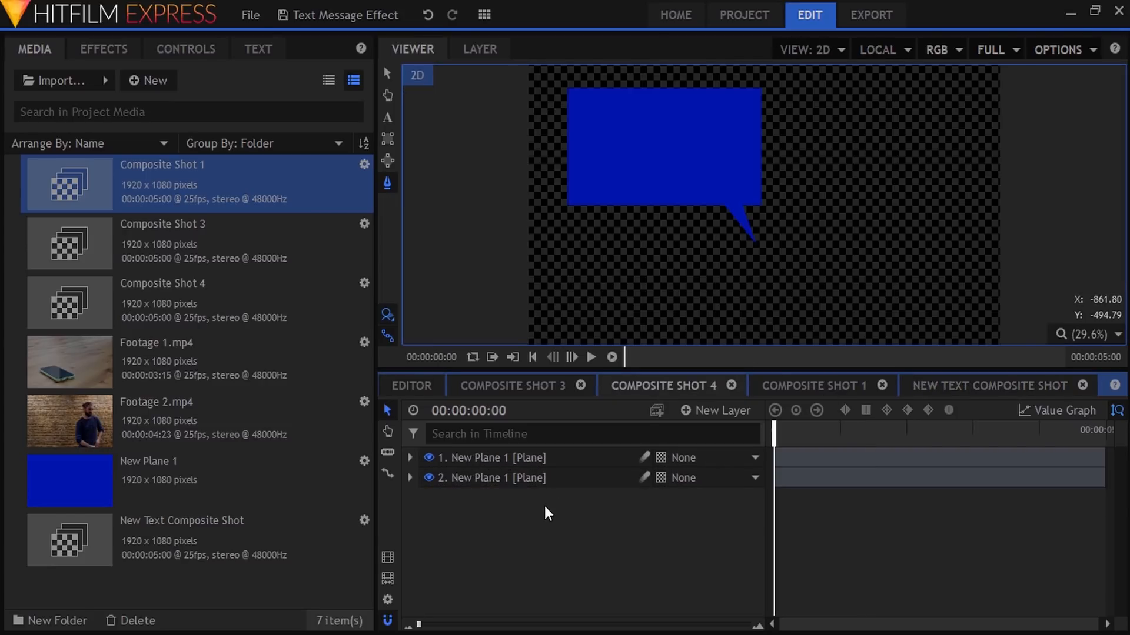
key("ctrl+v")
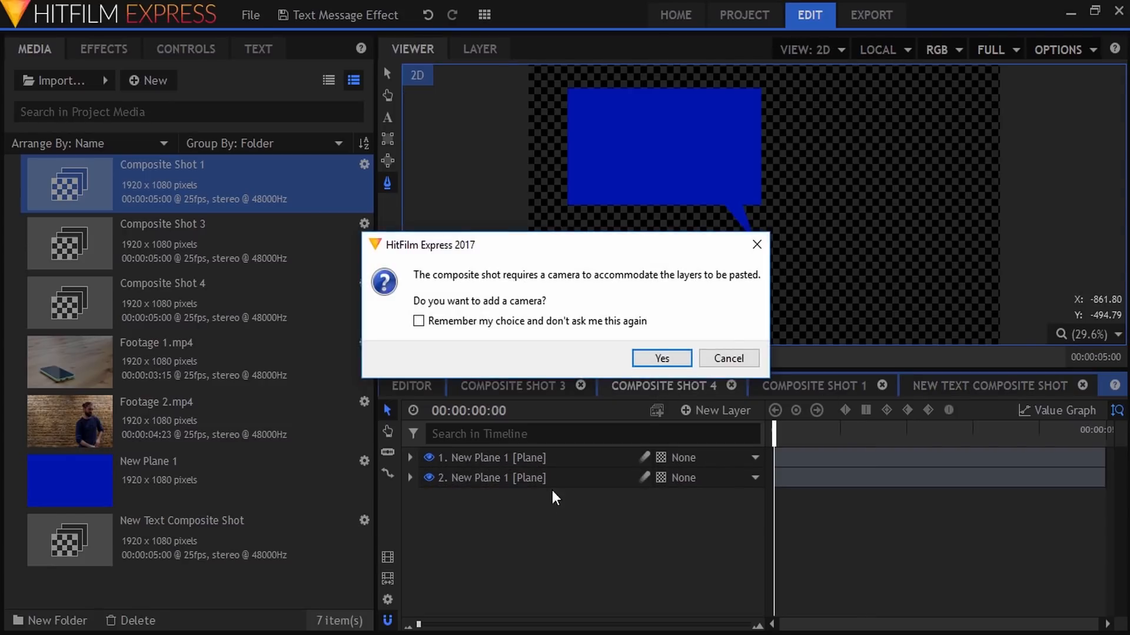
left_click(653, 353)
Delete the added camera layer from Composite Shot 4.
left_click(530, 464)
key("Delete")
left_click(653, 371)
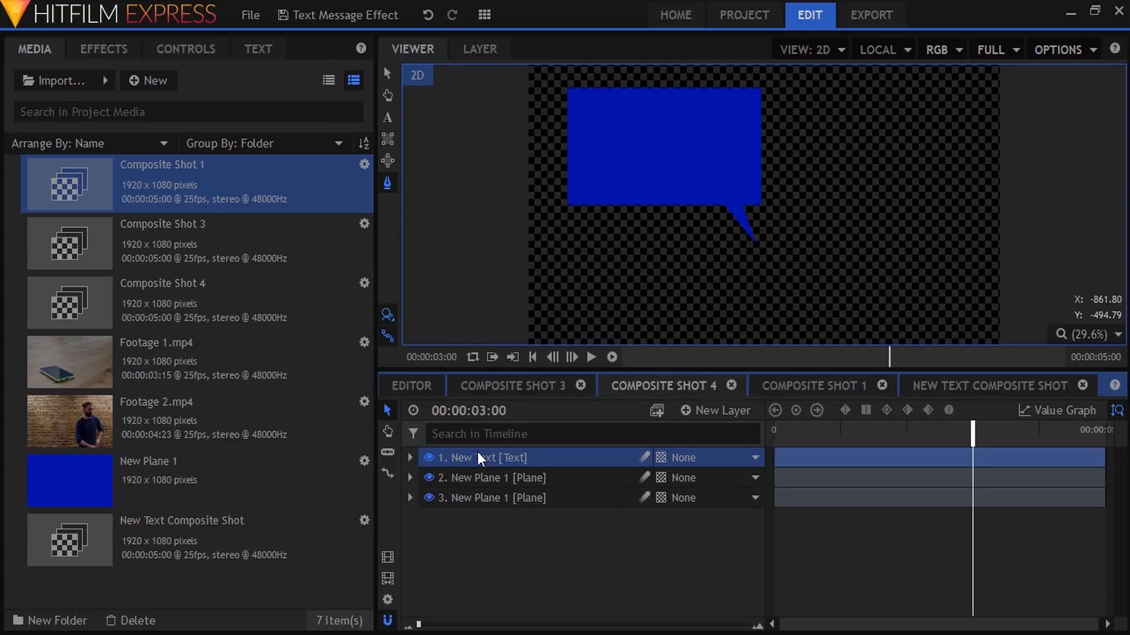
Reset the text layer's transform and position the text inside the upper part of the blue message box.
scroll(804, 246, "down", 2)
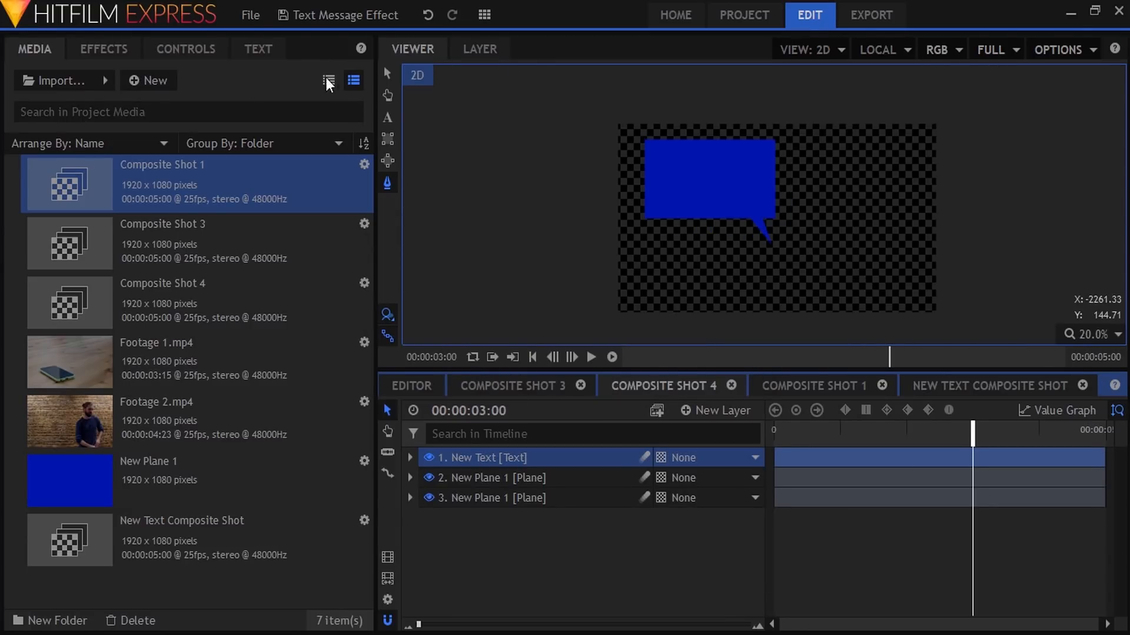
left_click(387, 73)
left_click_drag(763, 239, 723, 177)
right_click(478, 458)
left_click(518, 350)
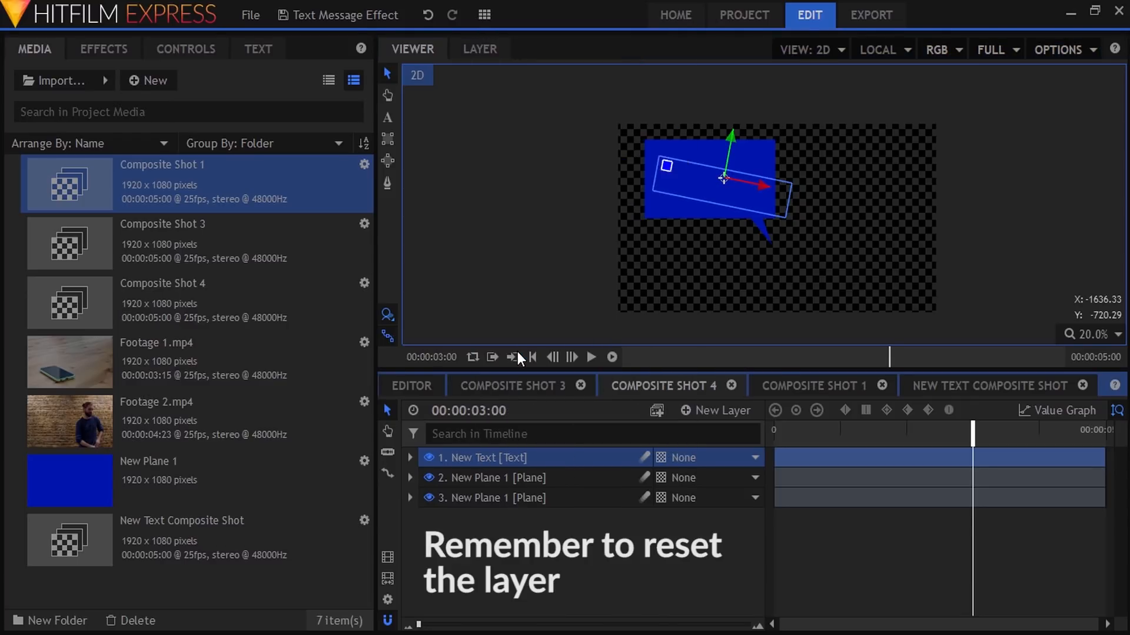
left_click_drag(767, 210, 726, 133)
scroll(707, 167, "up", 2)
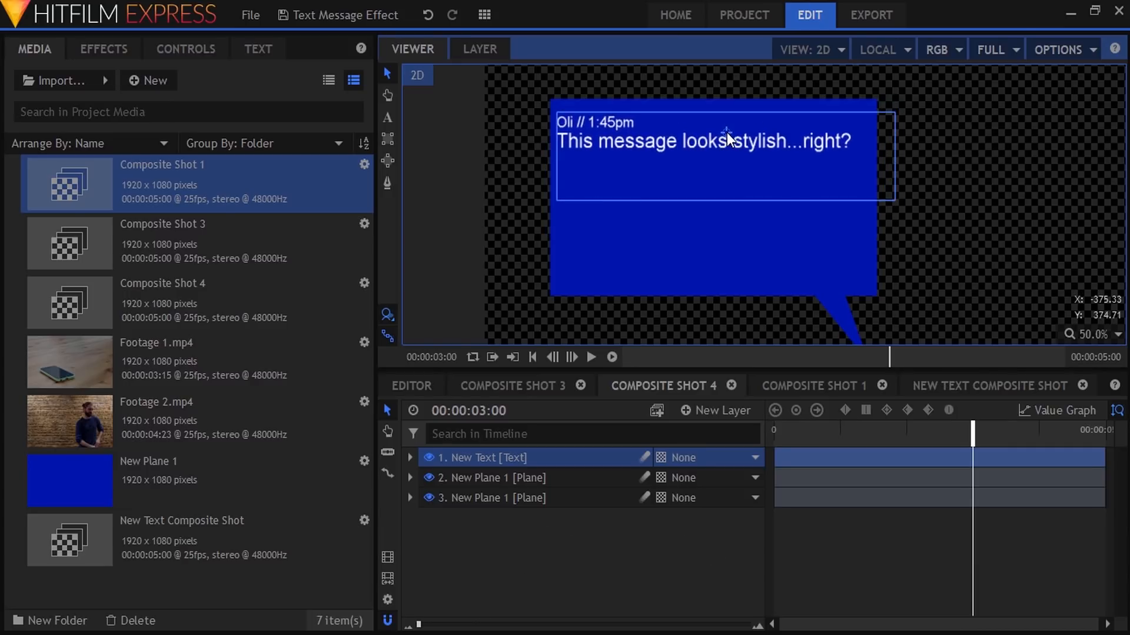
Set the message sentence's font size to 105 and fit the text box within the blue message box.
left_click(389, 118)
left_click_drag(863, 153, 556, 144)
left_click(254, 49)
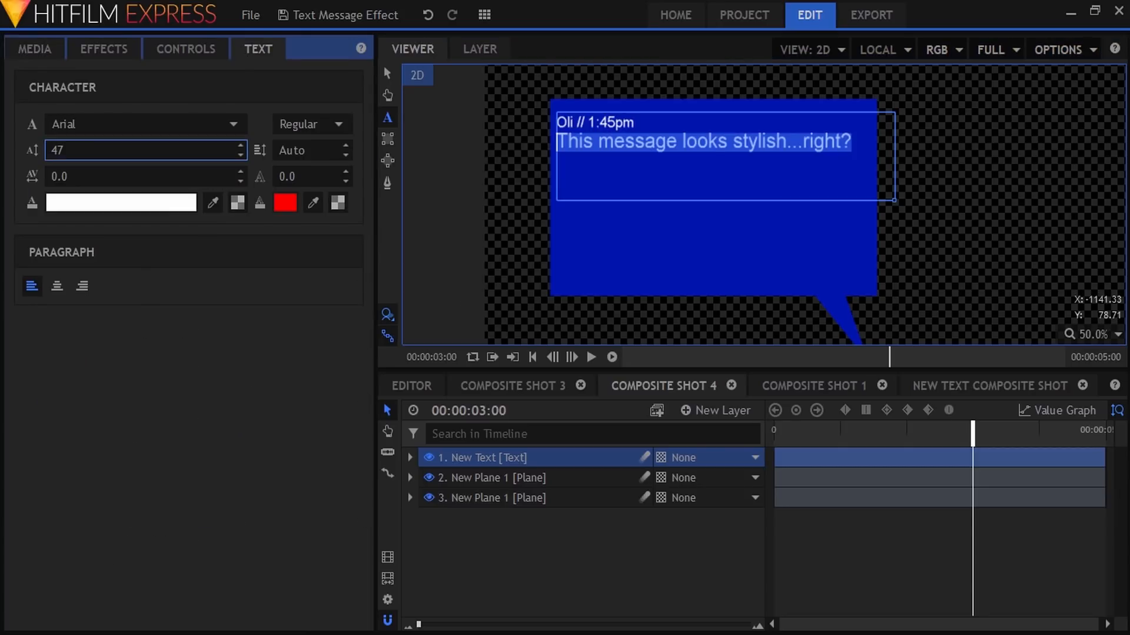
type("100")
key("Return")
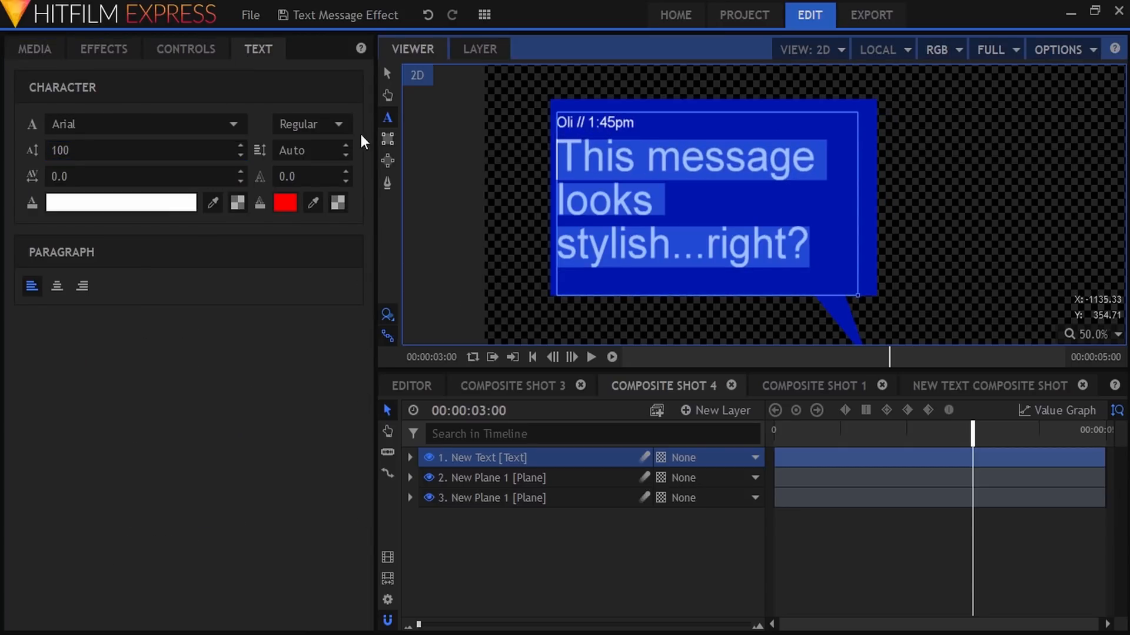
left_click_drag(88, 155, 89, 155)
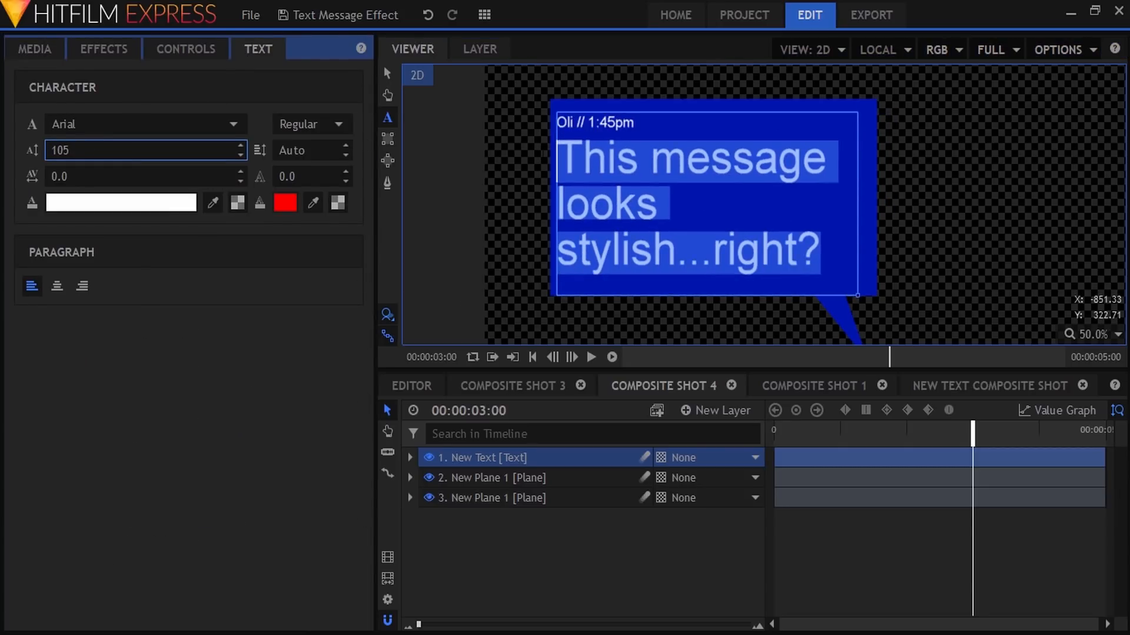
left_click(670, 204)
Set the font size of the sender and time line to 54.
left_click_drag(678, 130, 561, 122)
left_click_drag(638, 124, 561, 122)
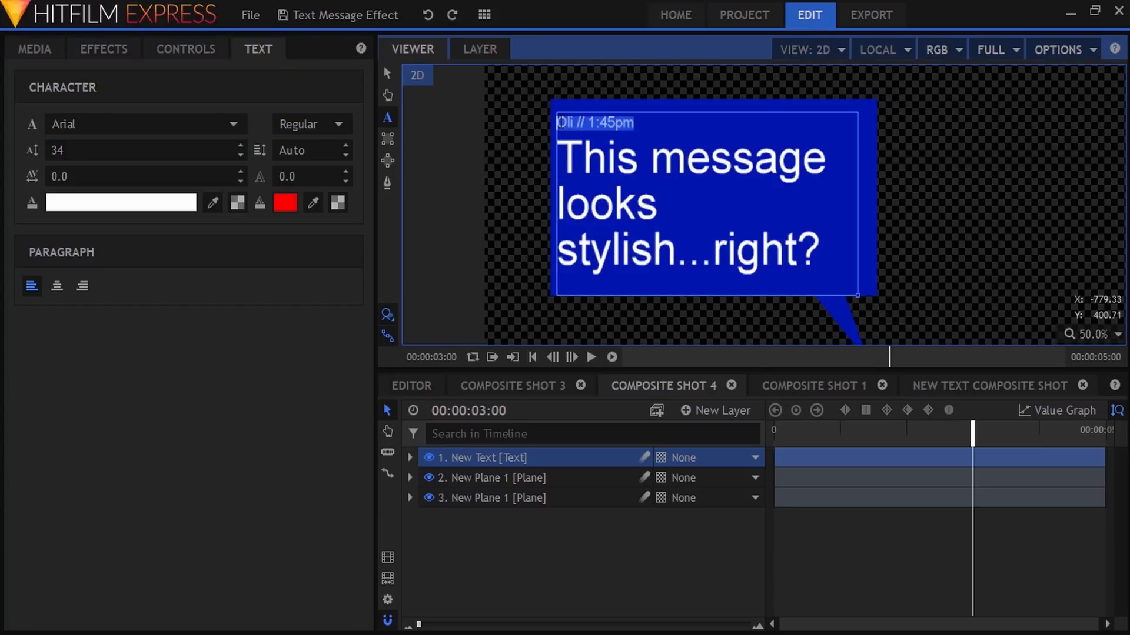
left_click_drag(95, 151, 108, 151)
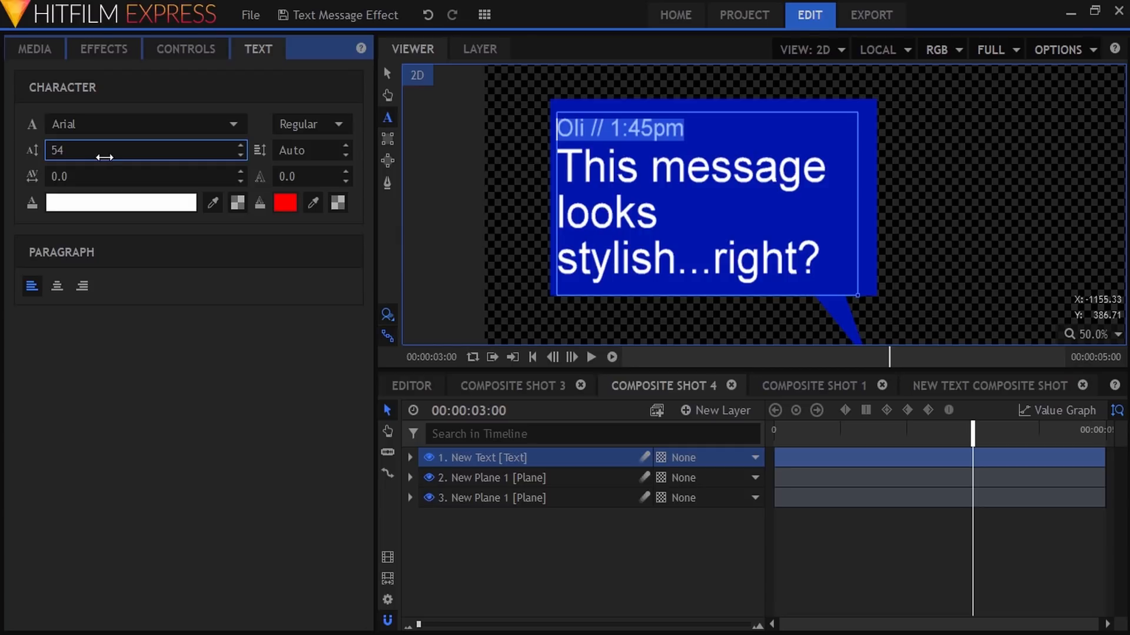
left_click(481, 537)
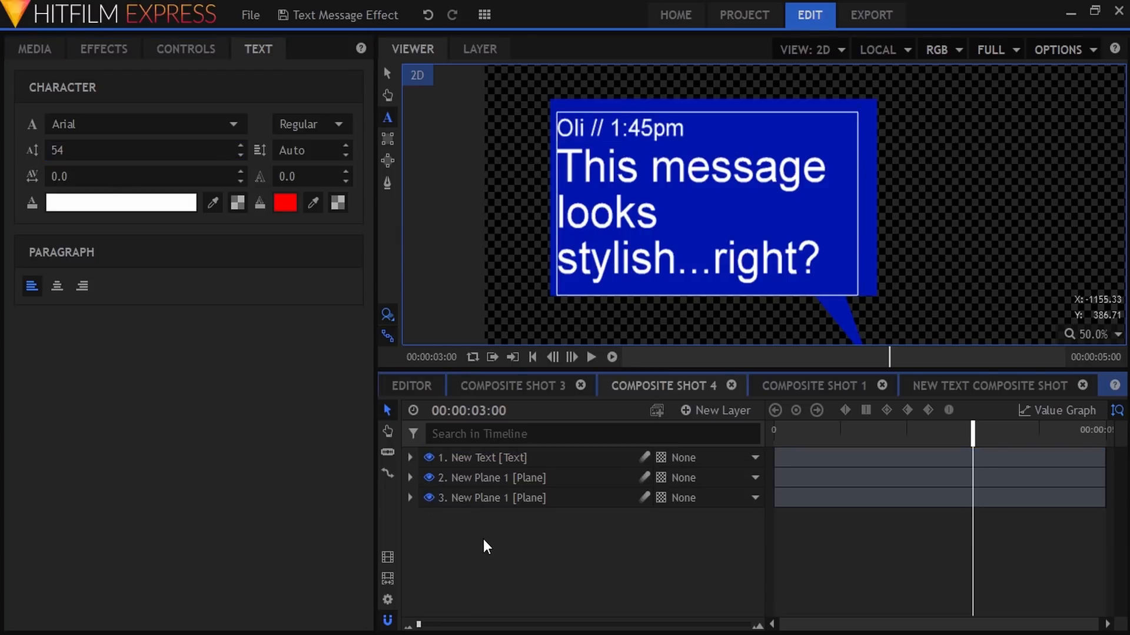
Draw a one-line-high rectangular mask on the text layer, just outside the message box's left edge and level with "This message".
left_click(479, 459)
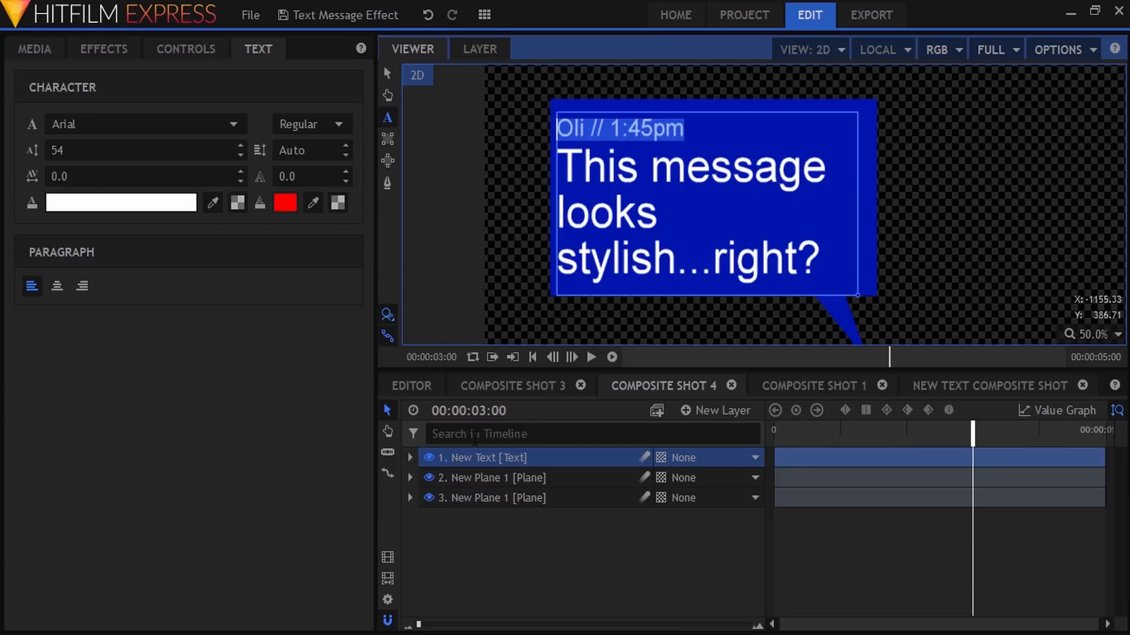
left_click(388, 140)
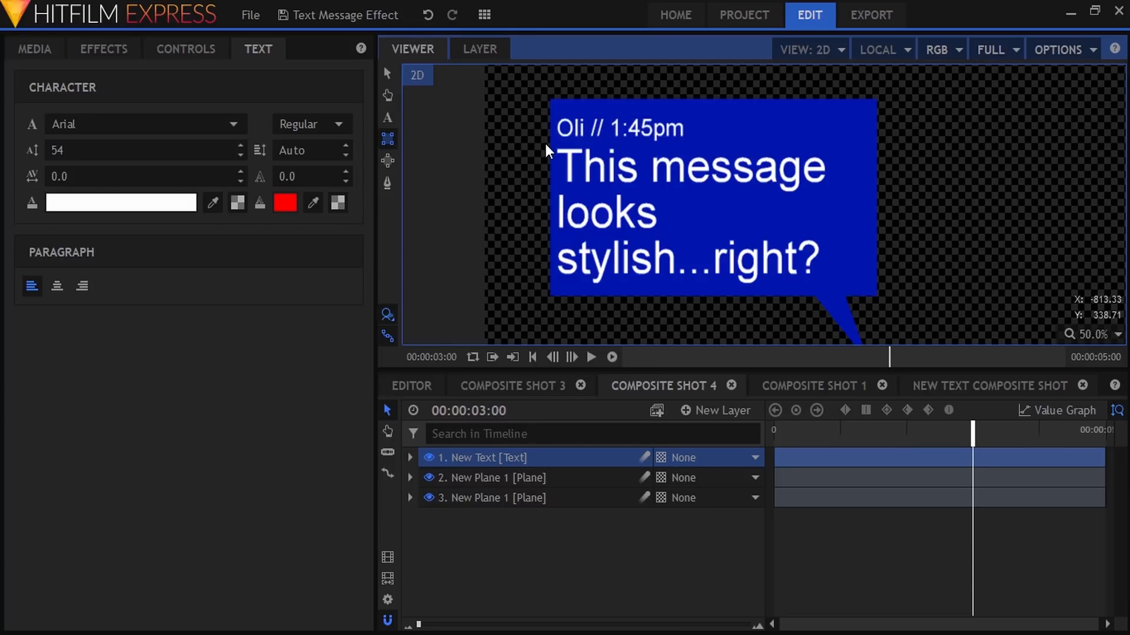
left_click_drag(553, 146, 320, 184)
left_click_drag(502, 245, 644, 238)
key("v")
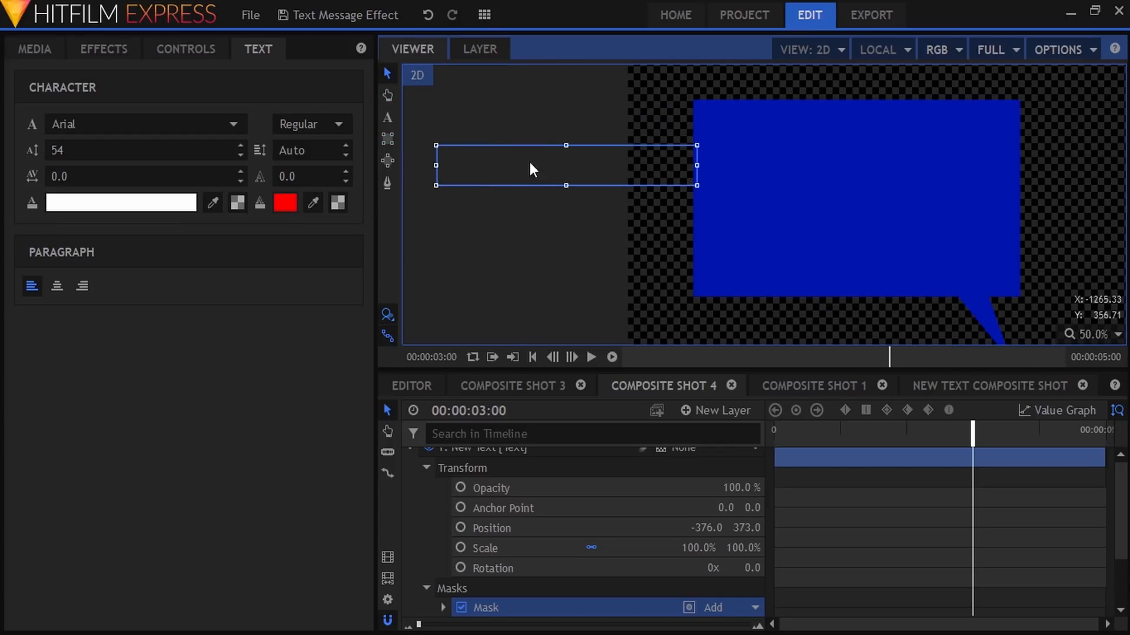
left_click_drag(564, 186, 565, 184)
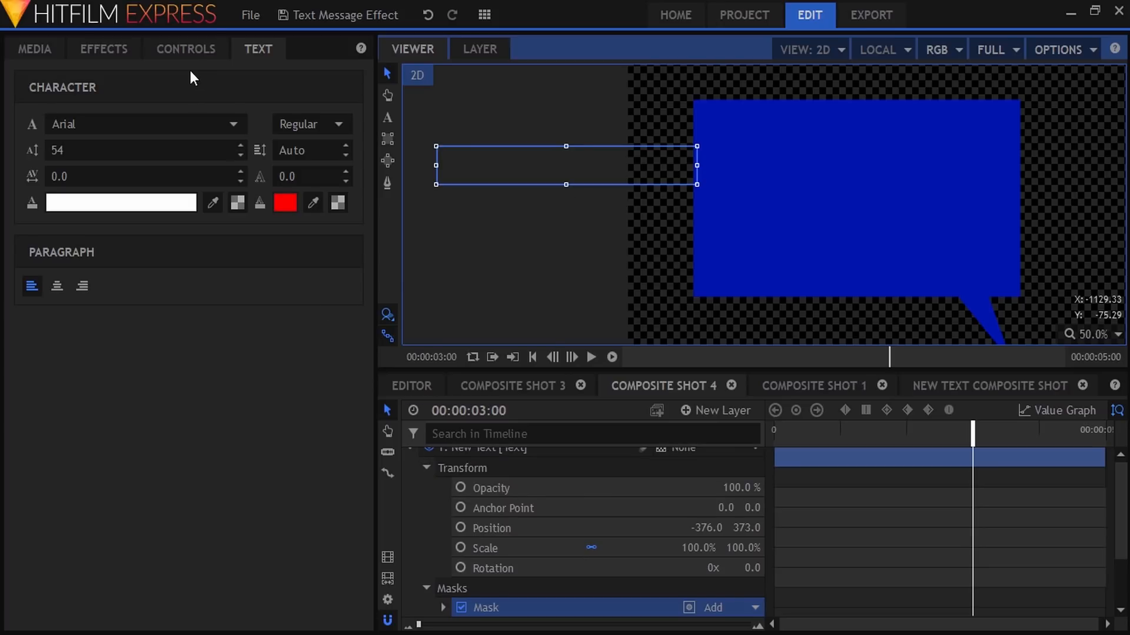
Enable keyframing for the text mask's Position at 00:00:00:05, with a starting value of 0.0, 0.0.
left_click(184, 51)
left_click(28, 193)
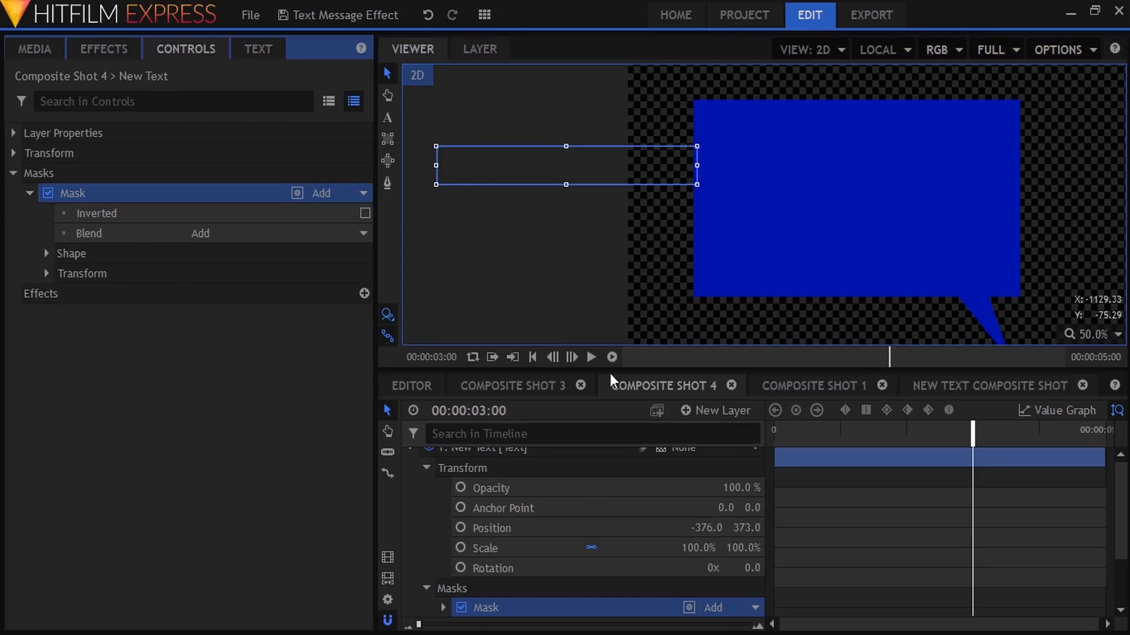
left_click(532, 357)
left_click(572, 357)
left_click(572, 357)
left_click(572, 357)
left_click(572, 357)
left_click(571, 357)
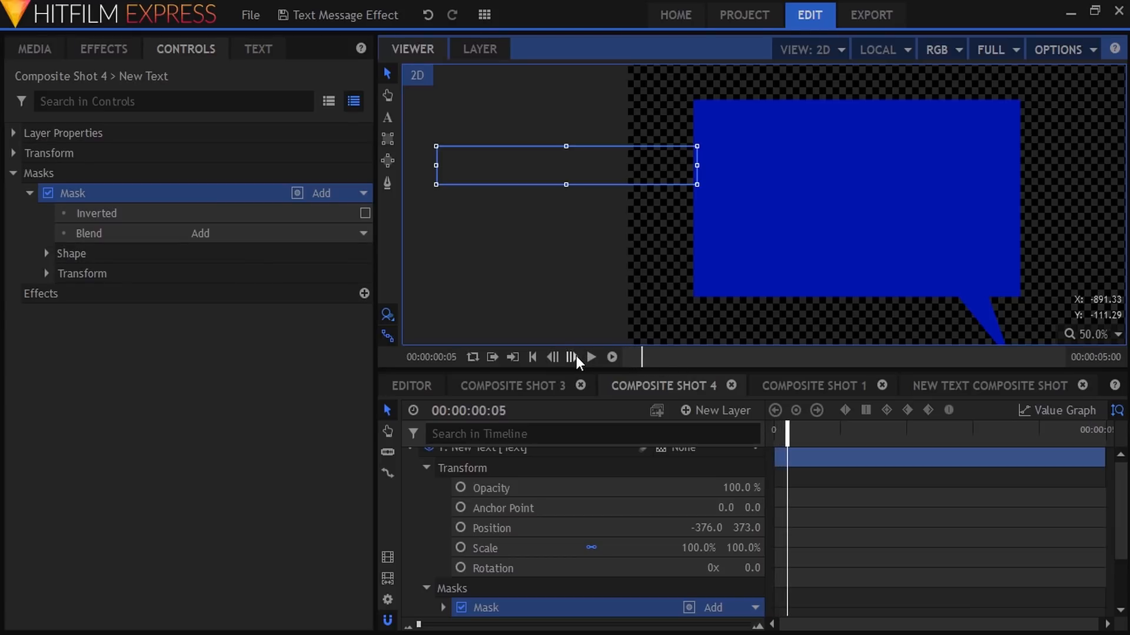
left_click(46, 274)
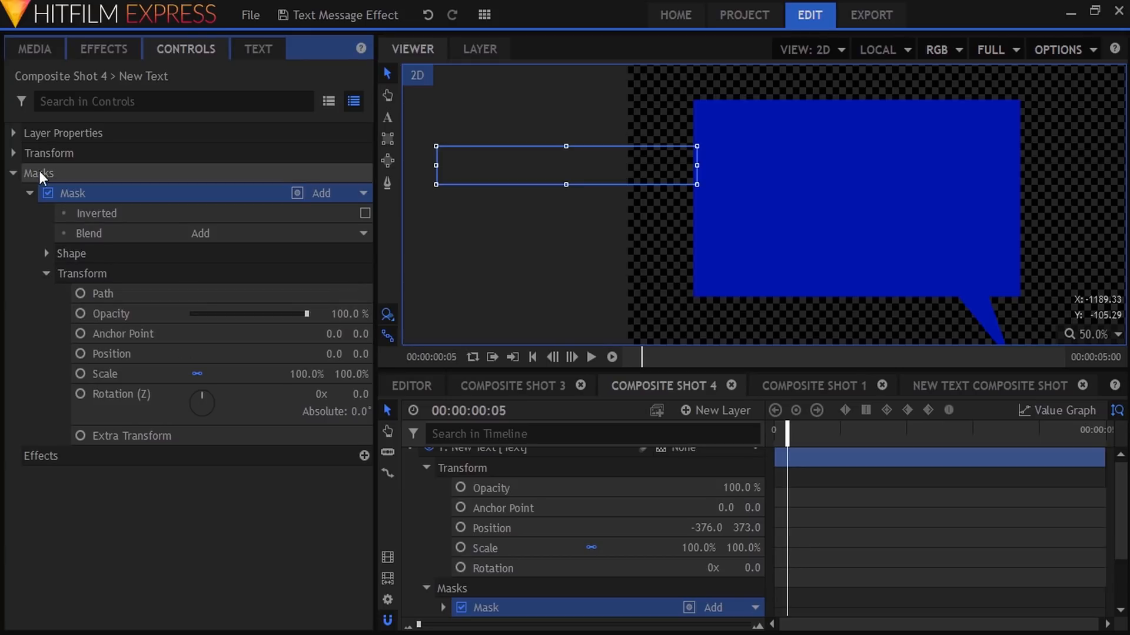
scroll(442, 524, "up", 1)
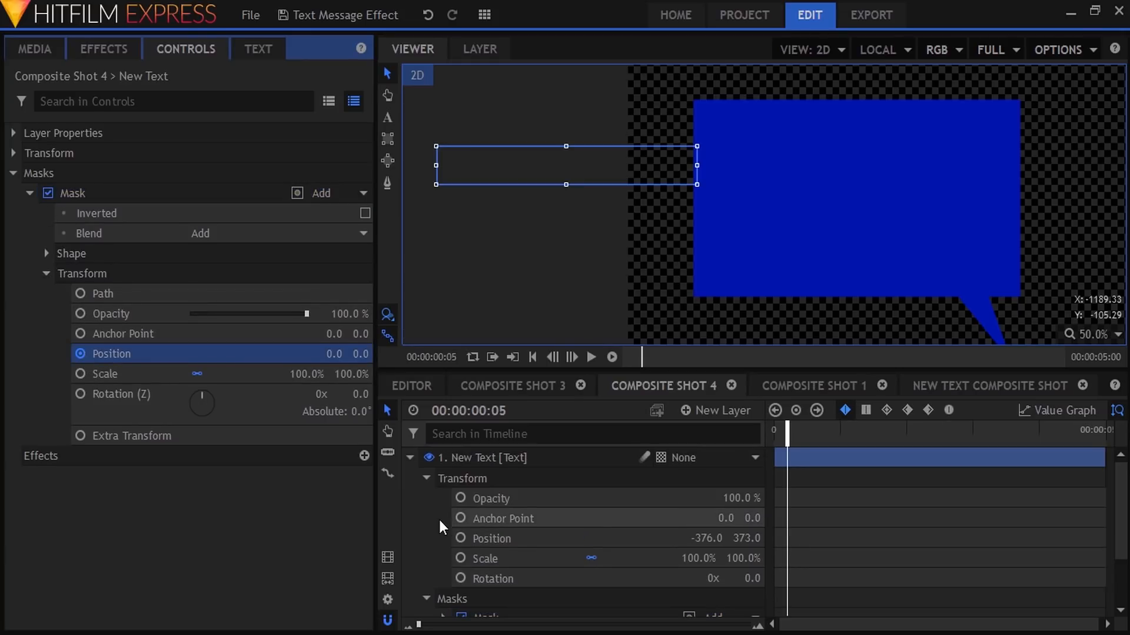
left_click(410, 457)
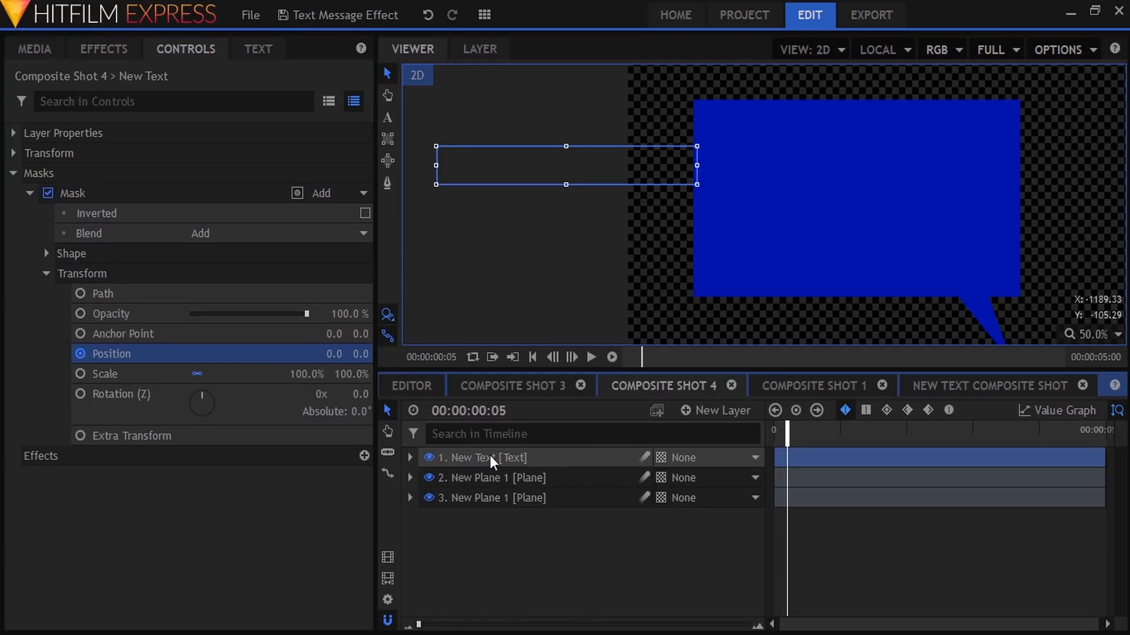
Keyframe the mask's Position X at 77, 128 and 154 on frames 6, 7 and 8, revealing "T", "Th" and "Thi".
left_click(574, 358)
left_click_drag(335, 352, 380, 352)
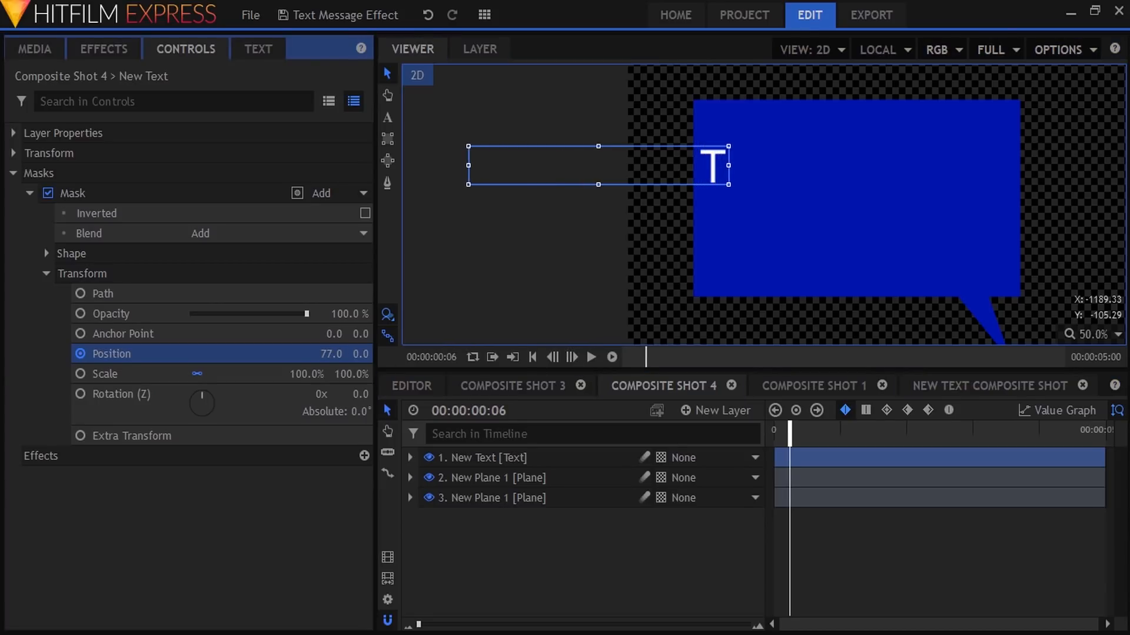
left_click(572, 357)
left_click_drag(328, 353, 354, 353)
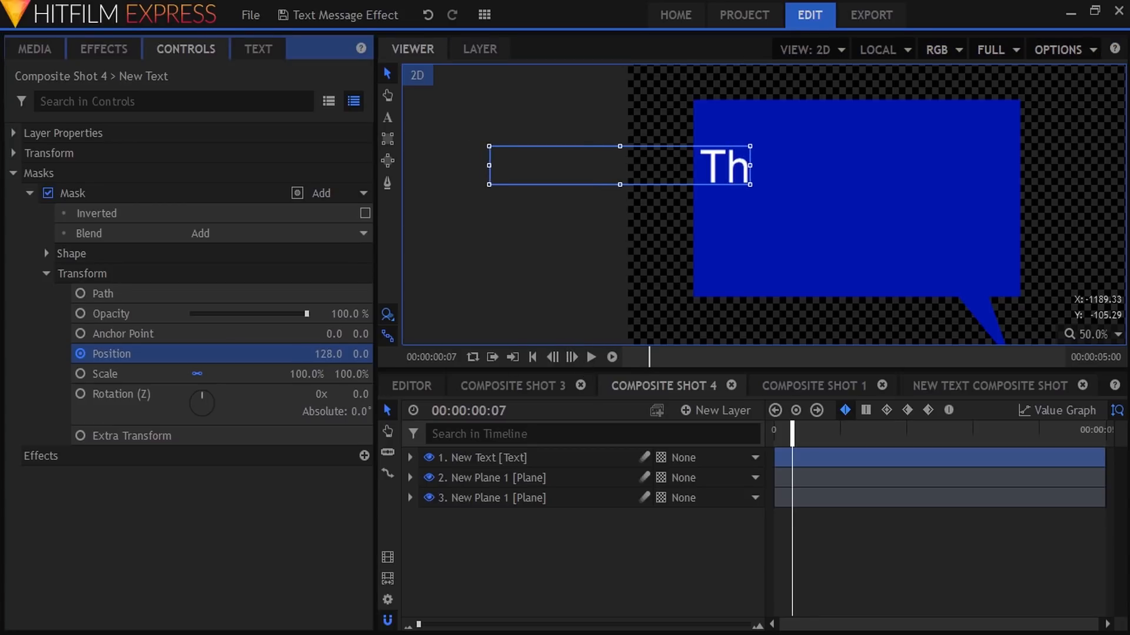
left_click(572, 357)
left_click_drag(313, 350, 333, 351)
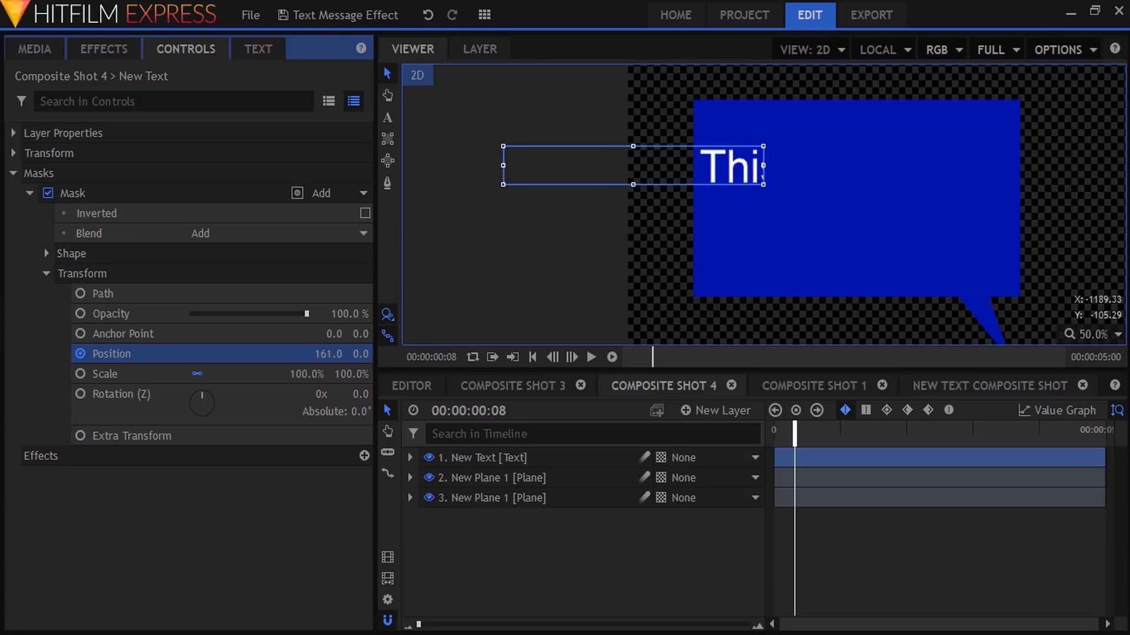
Keyframe the mask's Position to reveal "This" at frame 9 and "This m" at frame 11, with X at 319 on frame 11.
left_click(572, 357)
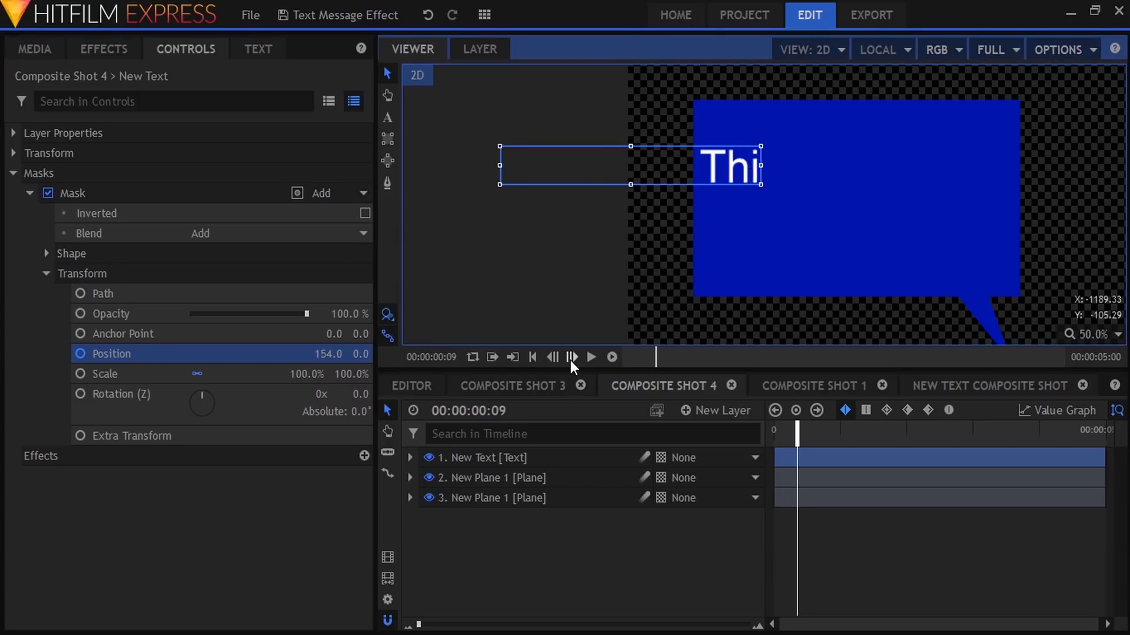
left_click(553, 358)
left_click(571, 357)
left_click_drag(332, 354, 370, 354)
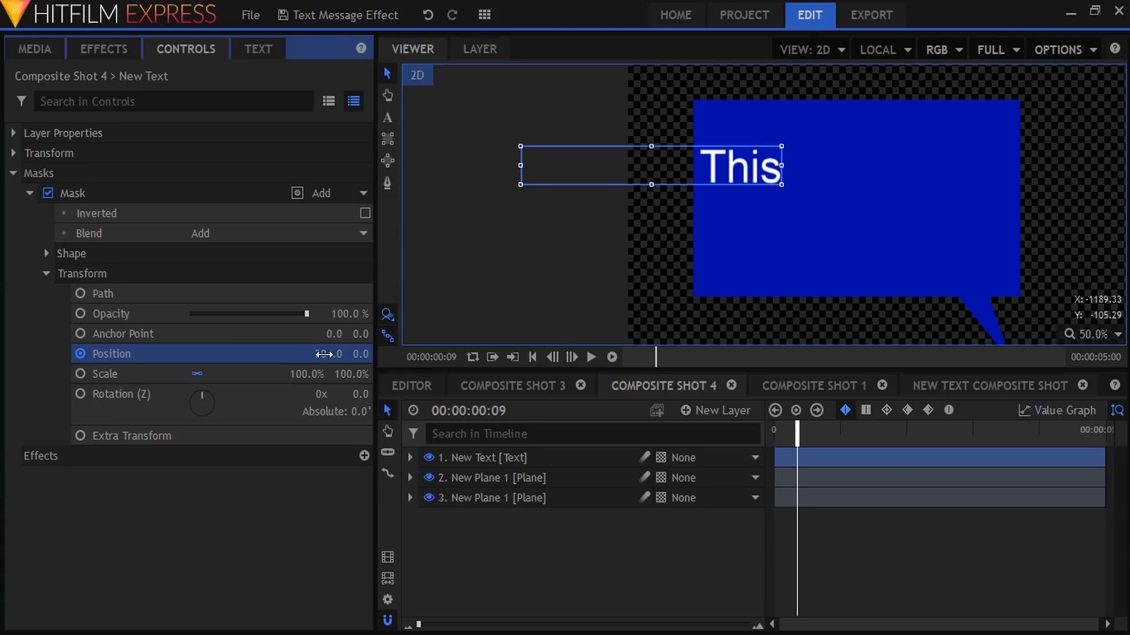
left_click(572, 357)
left_click(552, 357)
left_click(572, 358)
left_click(572, 357)
left_click_drag(319, 354, 376, 354)
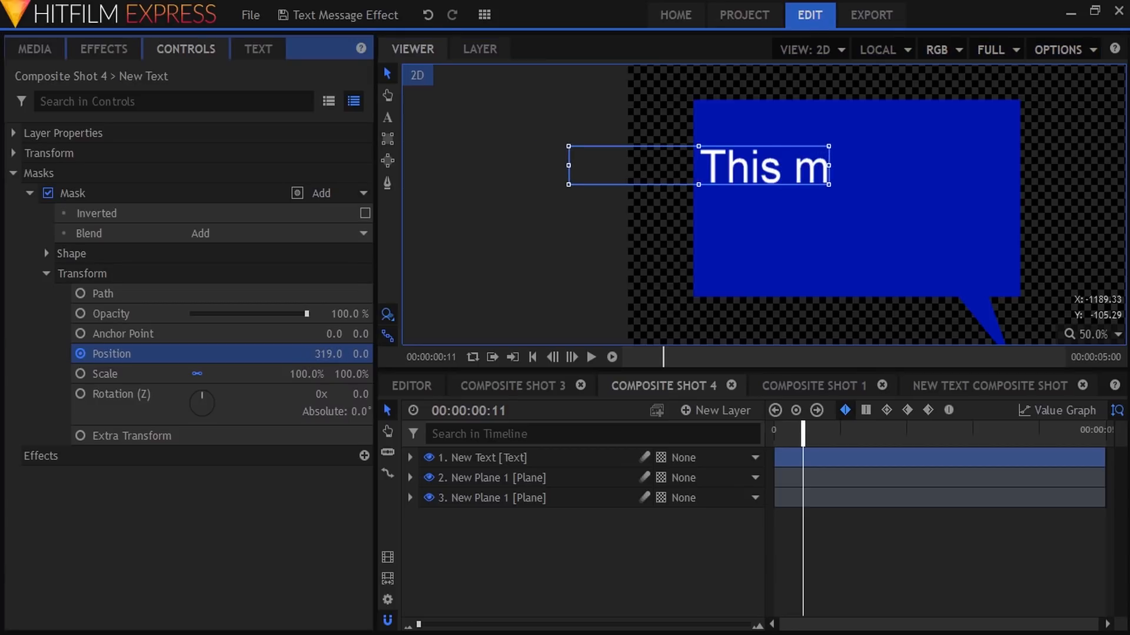
Keyframe the mask's Position X at 381 on frame 12 and 431 on frame 13, revealing "This me" and "This mes".
left_click(571, 357)
left_click_drag(306, 360, 343, 360)
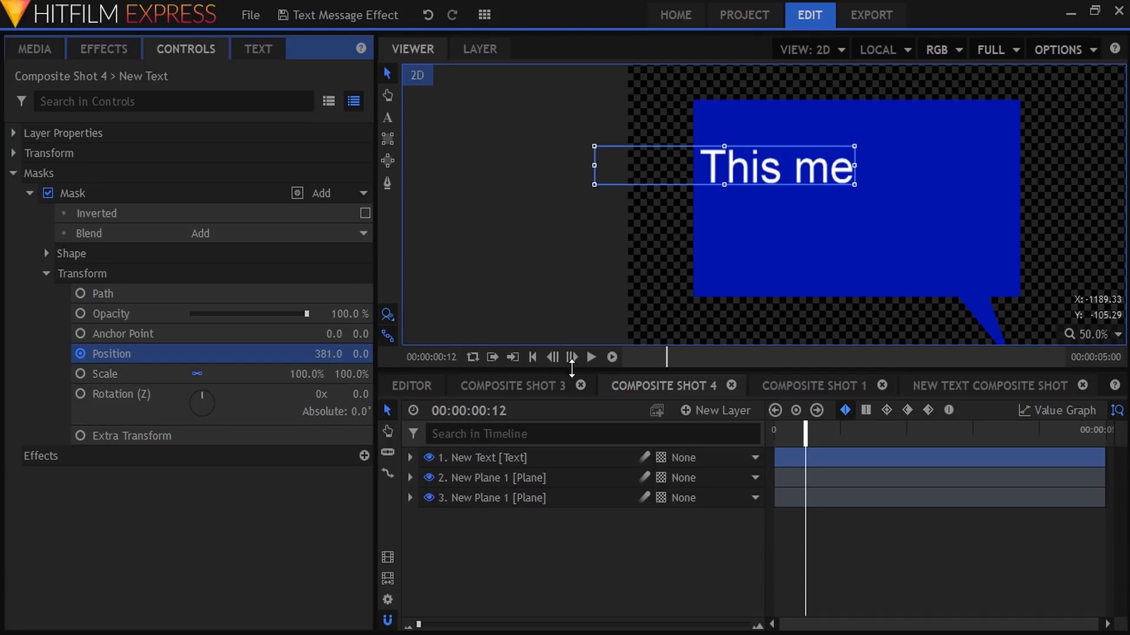
left_click(571, 357)
left_click_drag(327, 356, 360, 355)
Keyframe the mask's Position from frame 14 to frame 16, reaching X 601 to reveal the next letters of "message" up to the "g".
left_click(571, 357)
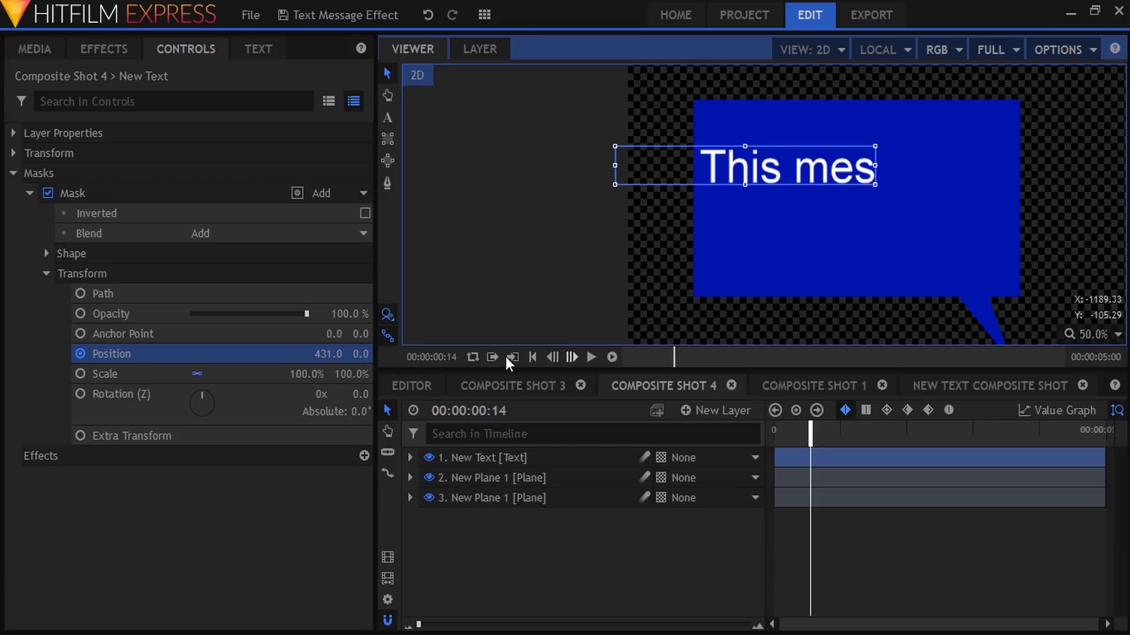
left_click_drag(325, 353, 355, 355)
left_click(571, 357)
left_click(573, 357)
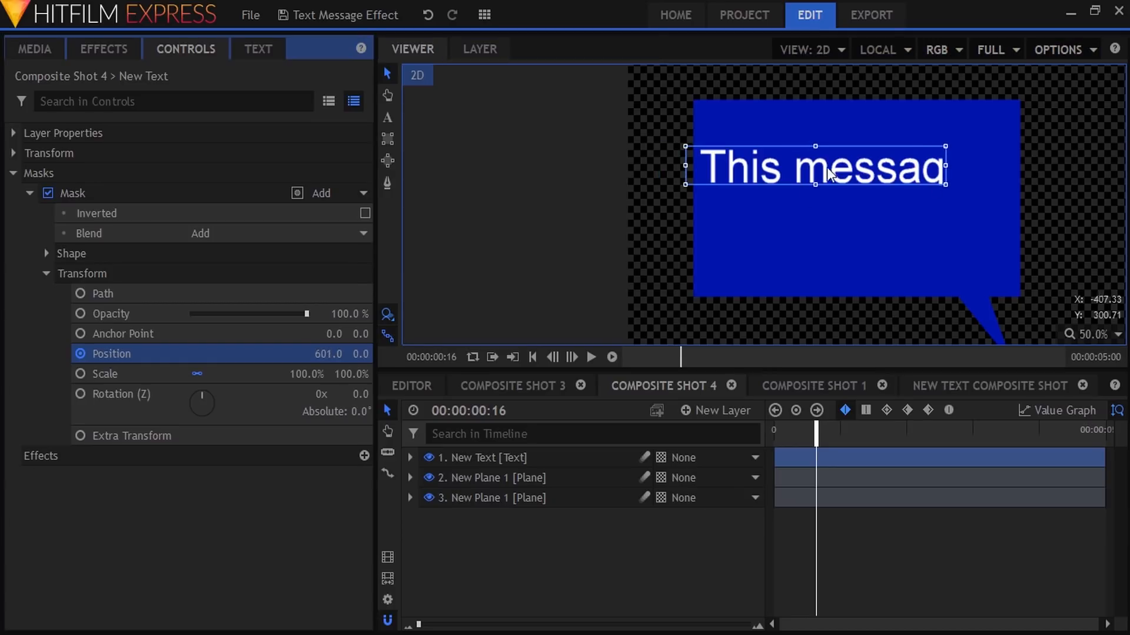
Enlarge the mask to cover the full letter height and keyframe its Position X at 646 on frame 17 to reveal "This message".
left_click_drag(815, 185, 816, 196)
left_click_drag(816, 135, 841, 157)
left_click(571, 357)
left_click_drag(317, 356, 347, 362)
At frame 18, draw a second rectangular mask left of the "looks" line and enable keyframing for its Position.
left_click(571, 357)
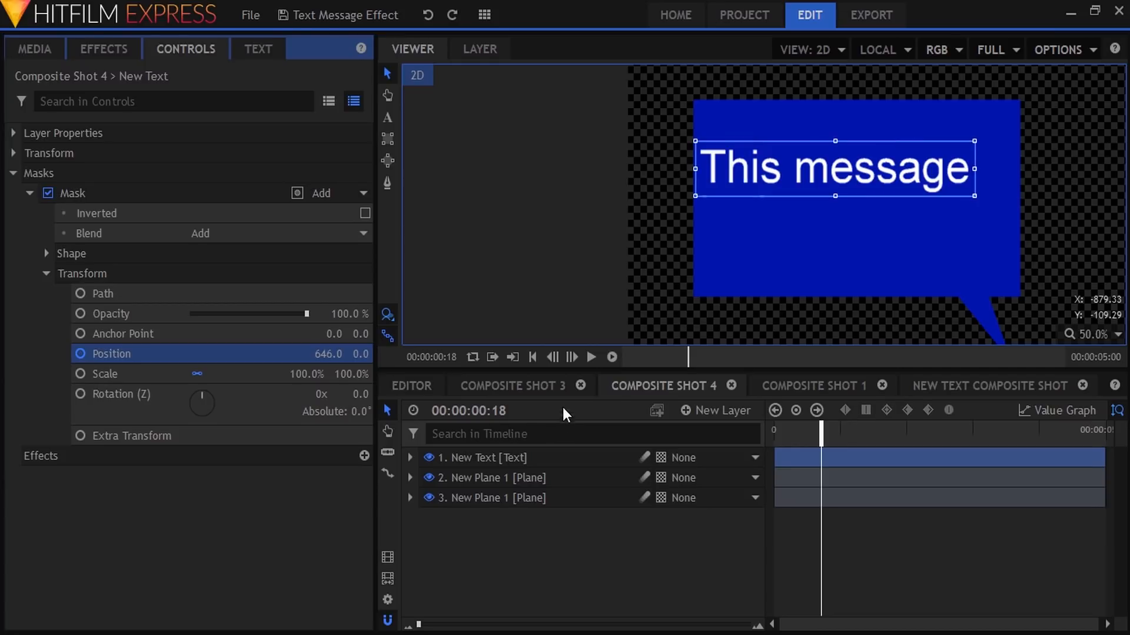
left_click(387, 139)
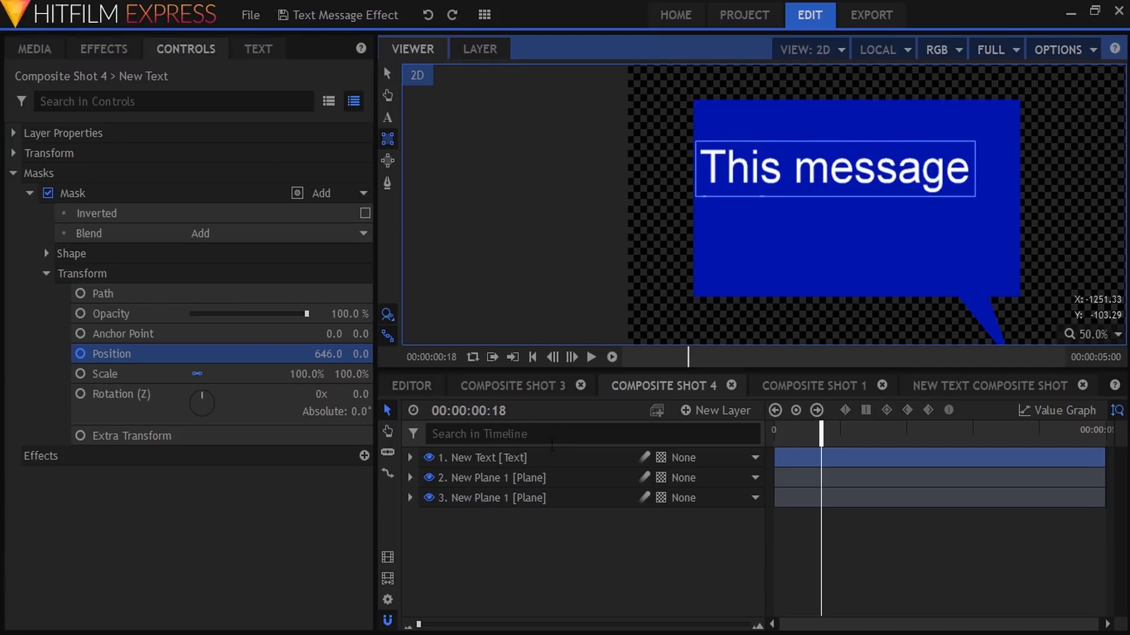
left_click_drag(700, 192, 487, 238)
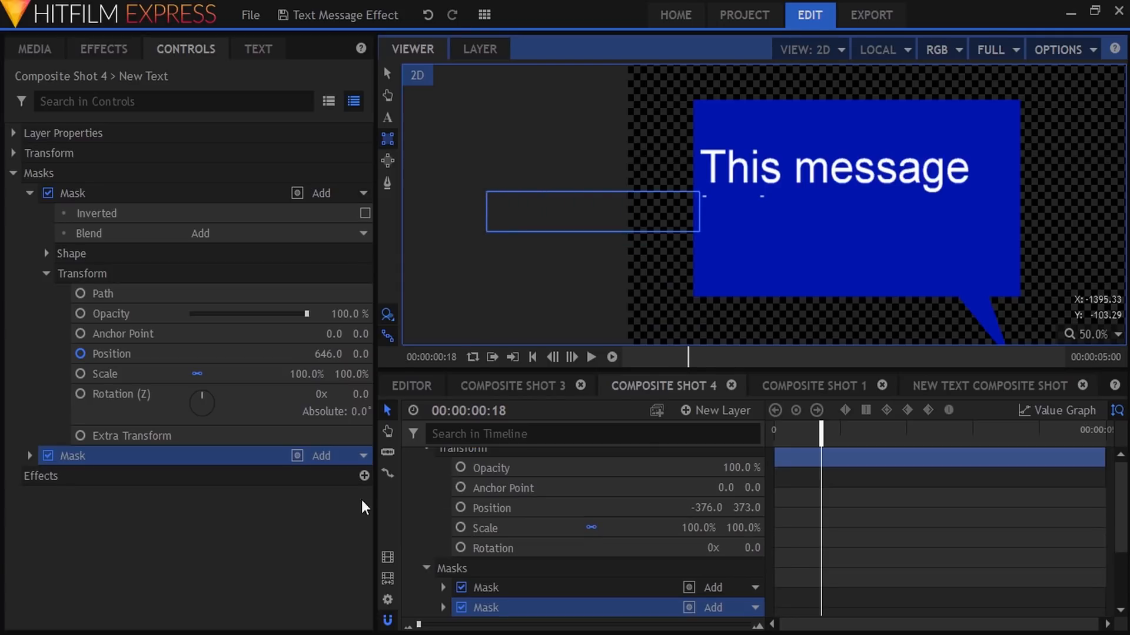
scroll(406, 517, "up", 2)
left_click(410, 458)
left_click(81, 376)
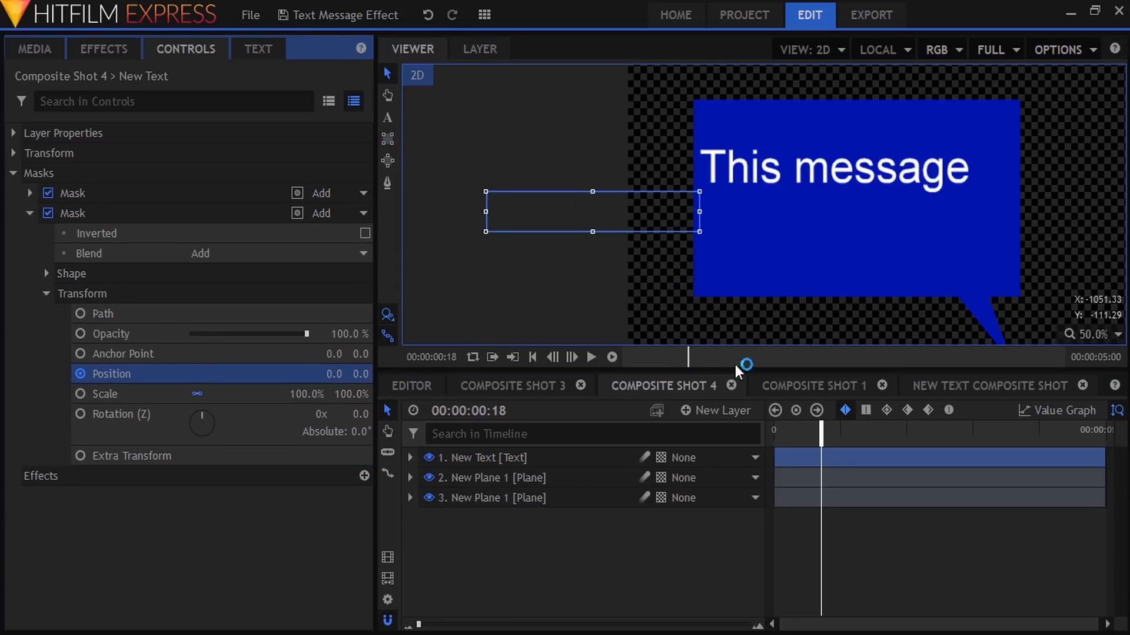
Keyframe the second mask's Position across the following frames to reveal the word "looks" letter by letter.
left_click(572, 358)
left_click(572, 357)
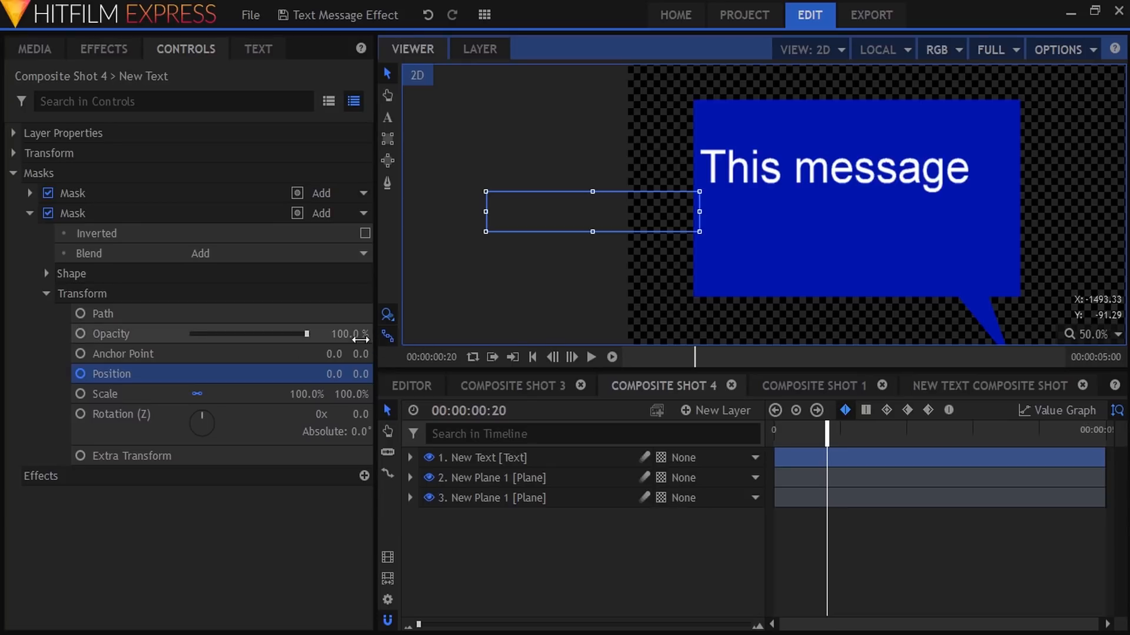
left_click_drag(330, 374, 465, 386)
left_click(571, 357)
left_click(572, 357)
left_click_drag(328, 374, 451, 375)
left_click(572, 358)
left_click(572, 357)
left_click(572, 358)
left_click(572, 357)
At frame 24, draw a third rectangular mask at the start of the "stylish...right?" line and enable keyframing for its Position.
left_click(555, 358)
left_click(555, 358)
left_click(555, 358)
left_click_drag(719, 249, 522, 280)
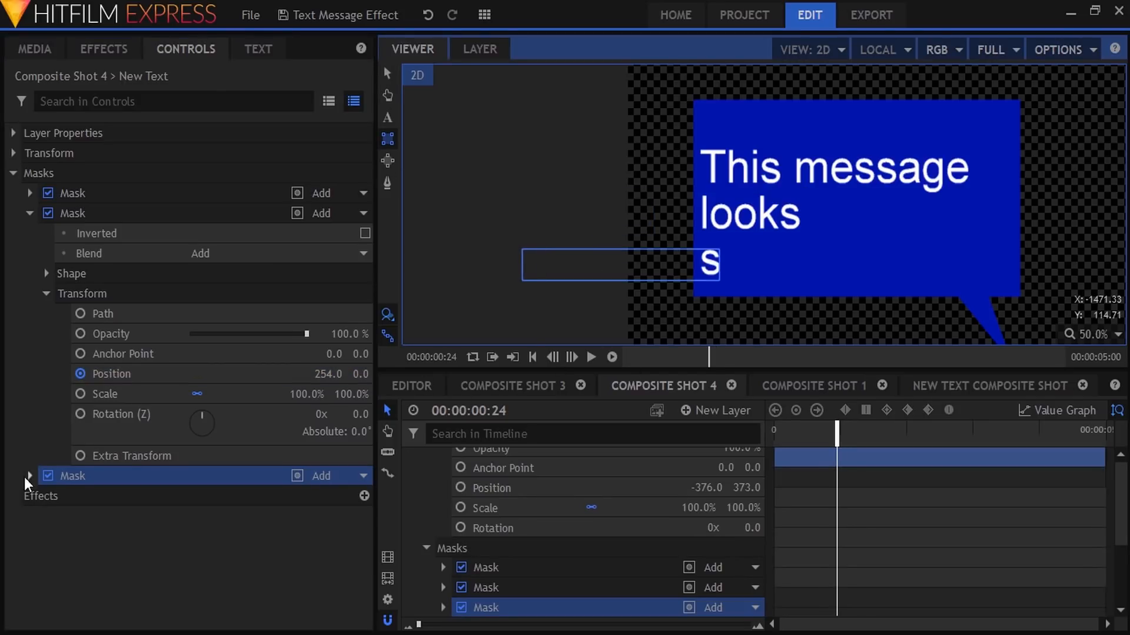
left_click(29, 476)
left_click(47, 536)
left_click(47, 556)
scroll(89, 529, "down", 3)
left_click_drag(349, 516, 354, 516)
left_click_drag(321, 517, 367, 517)
left_click(80, 518)
Raise the third mask's upper edge and keyframe its Position frame by frame to reveal the letters of "stylish...right?".
left_click(572, 357)
left_click(572, 357)
left_click(387, 73)
left_click_drag(623, 247, 623, 238)
left_click(572, 357)
left_click_drag(320, 518, 353, 518)
left_click(572, 357)
left_click_drag(317, 518, 341, 522)
left_click(572, 357)
left_click(572, 357)
left_click(572, 357)
left_click_drag(312, 519, 352, 518)
left_click(572, 357)
left_click(571, 357)
left_click(572, 357)
left_click(572, 357)
left_click(572, 357)
Widen the third mask on both sides and keyframe its Position to uncover the rest of "stylish...right?".
left_click_drag(696, 262, 684, 264)
left_click(573, 357)
left_click_drag(315, 518, 327, 518)
left_click(574, 357)
left_click_drag(948, 262, 967, 262)
left_click(552, 357)
left_click(553, 358)
left_click_drag(315, 519, 340, 518)
Change all Position keyframes of the text layer's first mask to constant interpolation.
scroll(206, 377, "up", 3)
left_click(13, 173)
left_click(411, 457)
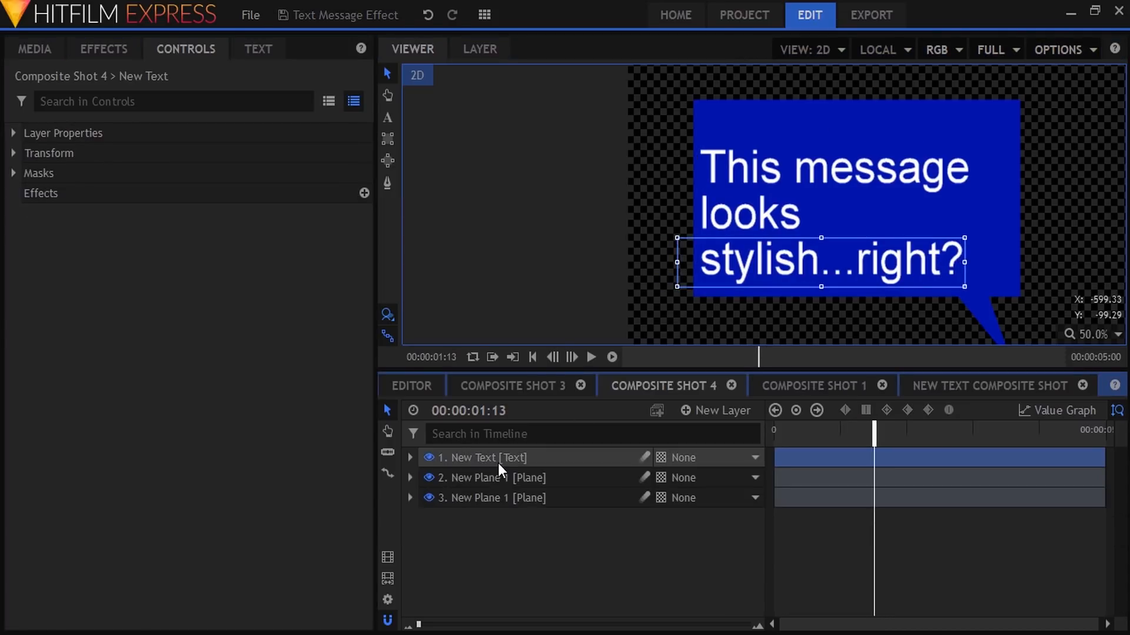
left_click(495, 553)
left_click(410, 457)
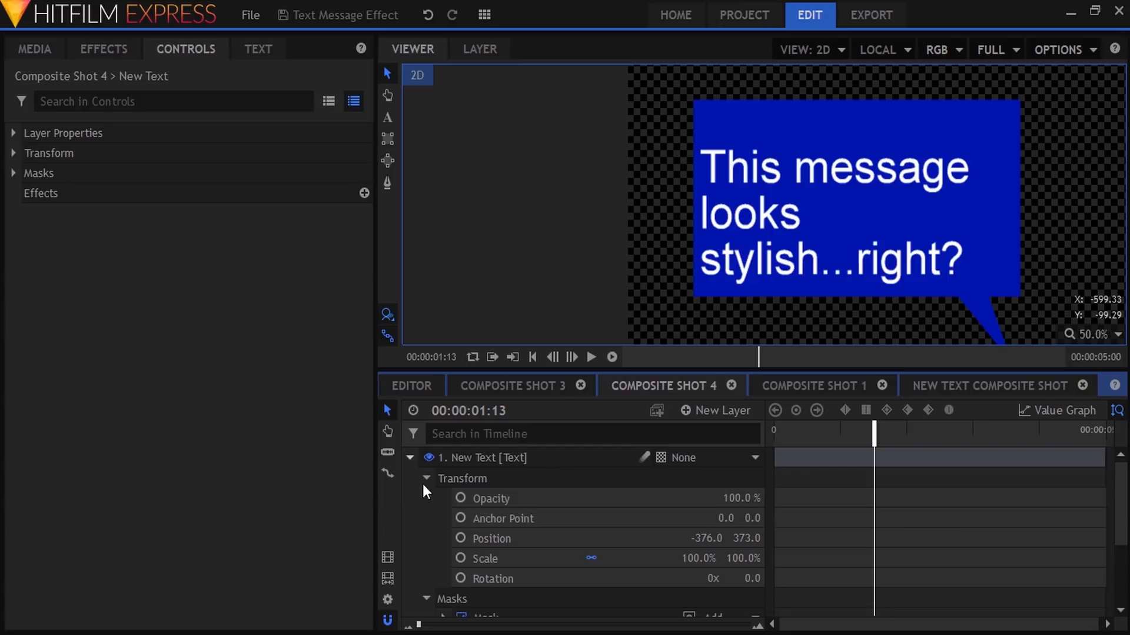
left_click(427, 478)
left_click(442, 518)
left_click(442, 577)
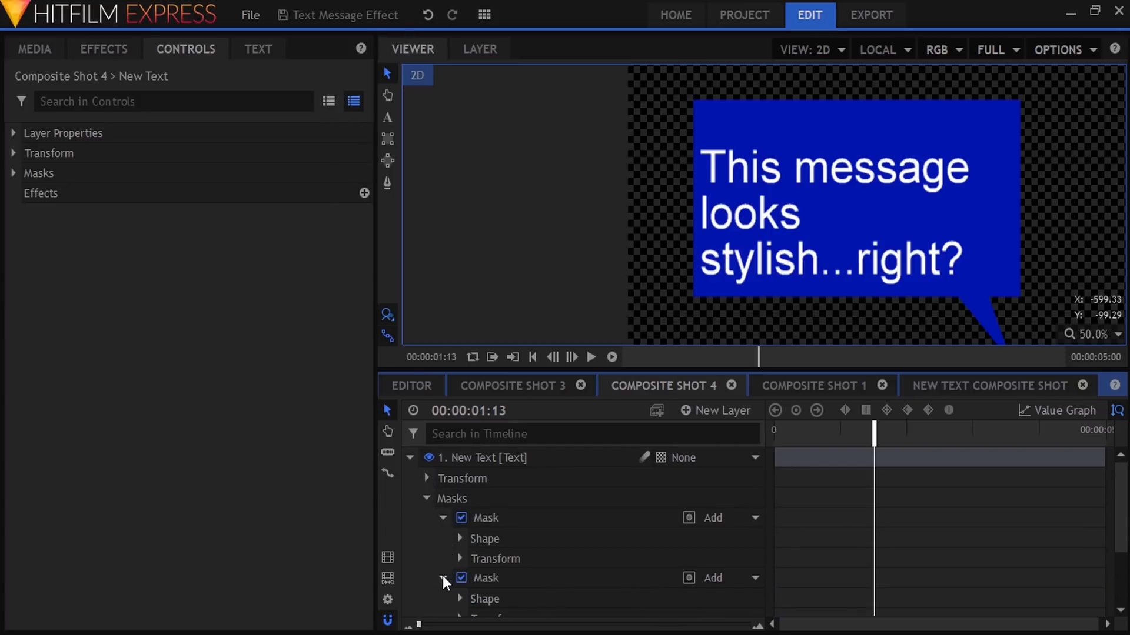
left_click(460, 559)
scroll(458, 559, "down", 3)
left_click(788, 530)
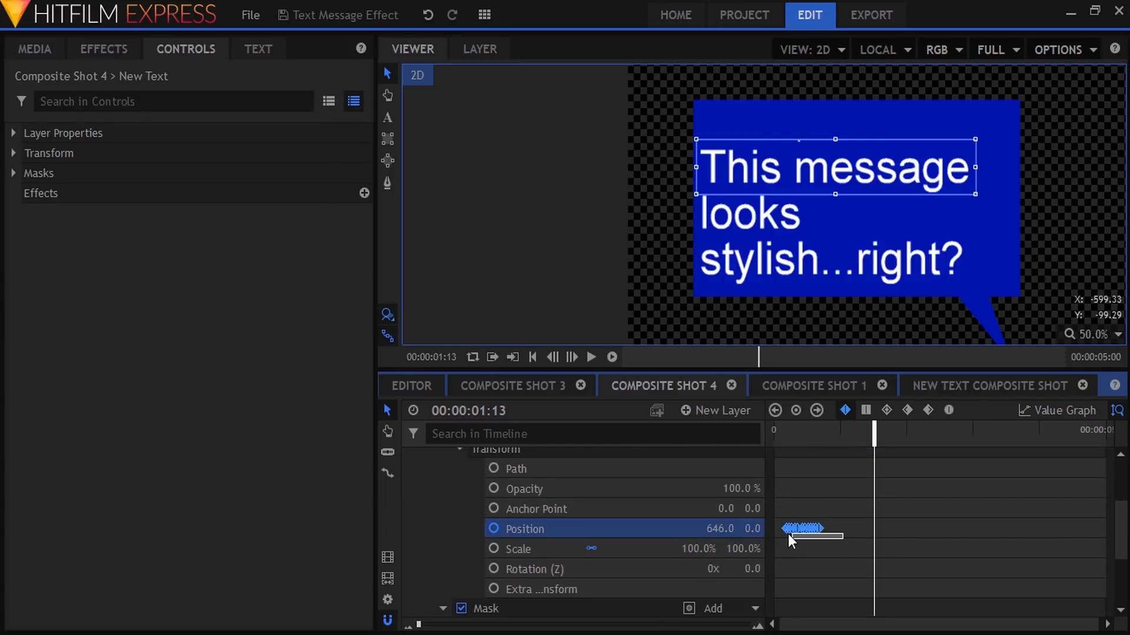
left_click(866, 410)
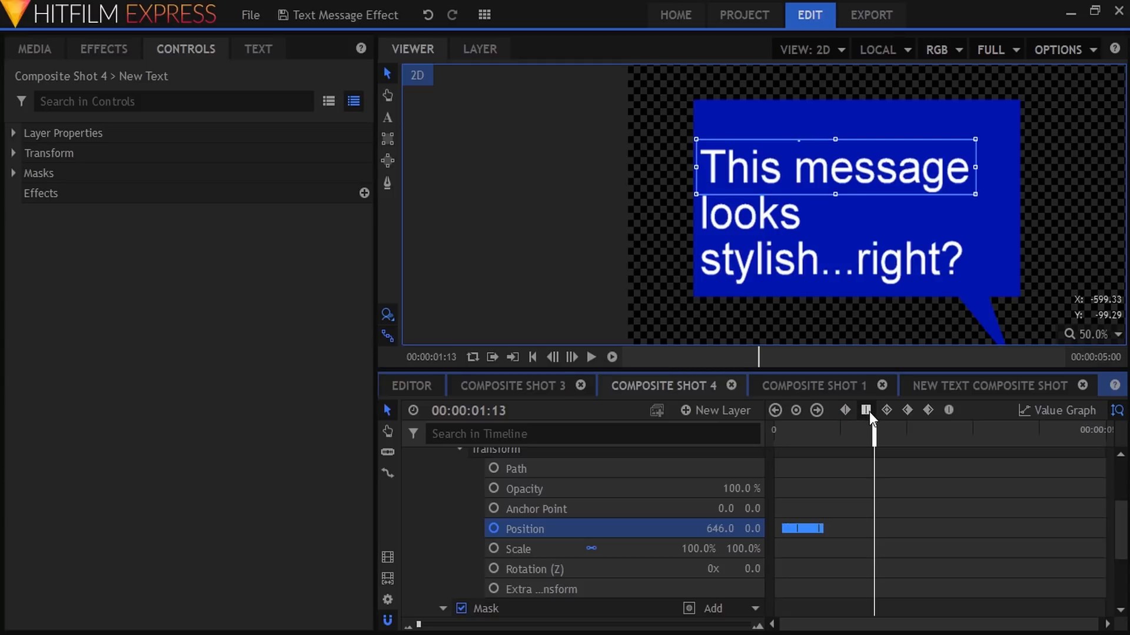
Change all Position keyframes of the text layer's second mask to constant interpolation.
scroll(453, 505, "up", 3)
left_click(442, 519)
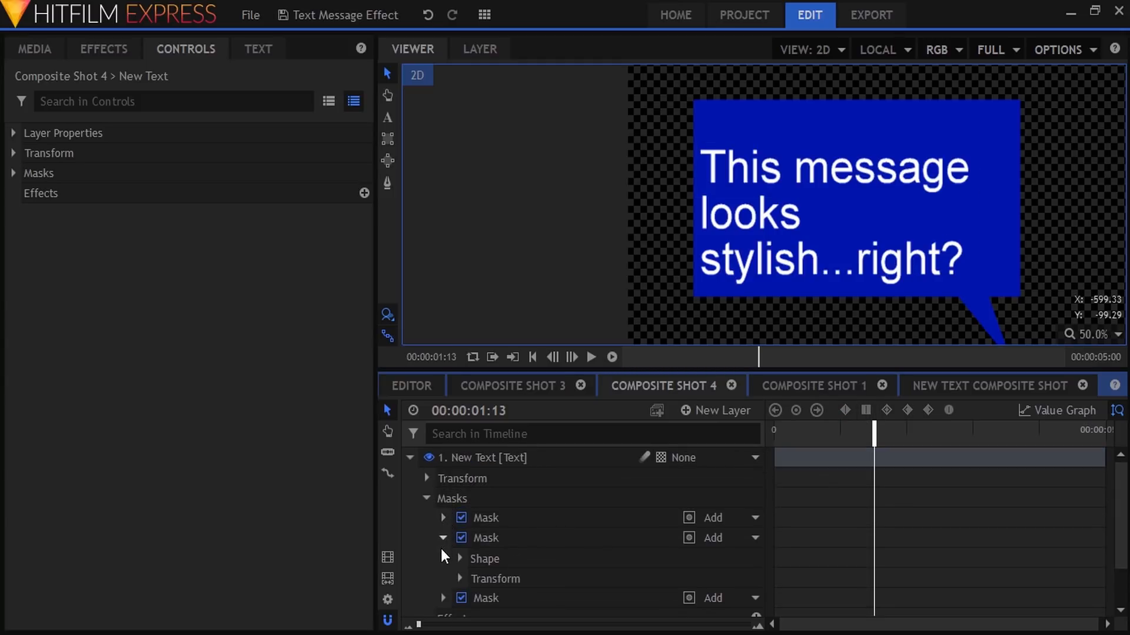
left_click(459, 578)
scroll(459, 579, "down", 3)
left_click(824, 495)
left_click(865, 410)
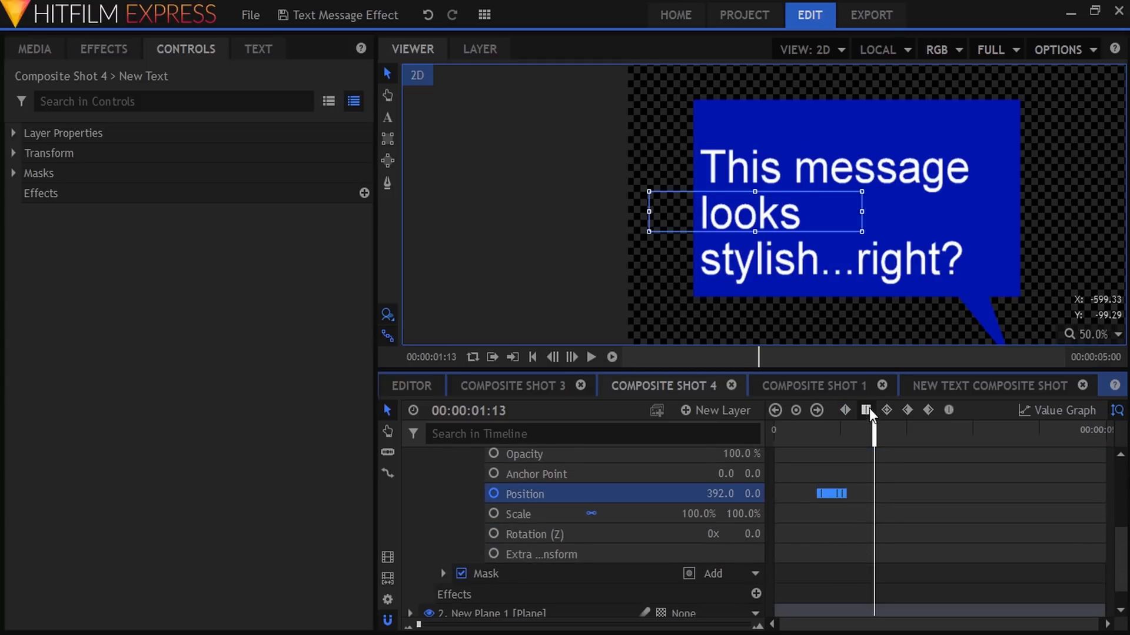
Change all Position keyframes of the text layer's third mask to constant interpolation and collapse the layer's properties.
scroll(460, 527, "up", 2)
left_click(460, 524)
left_click(444, 485)
left_click(443, 547)
left_click(459, 587)
scroll(501, 582, "down", 3)
left_click_drag(906, 523, 825, 497)
left_click(866, 410)
scroll(581, 545, "up", 3)
left_click(443, 489)
scroll(437, 507, "up", 1)
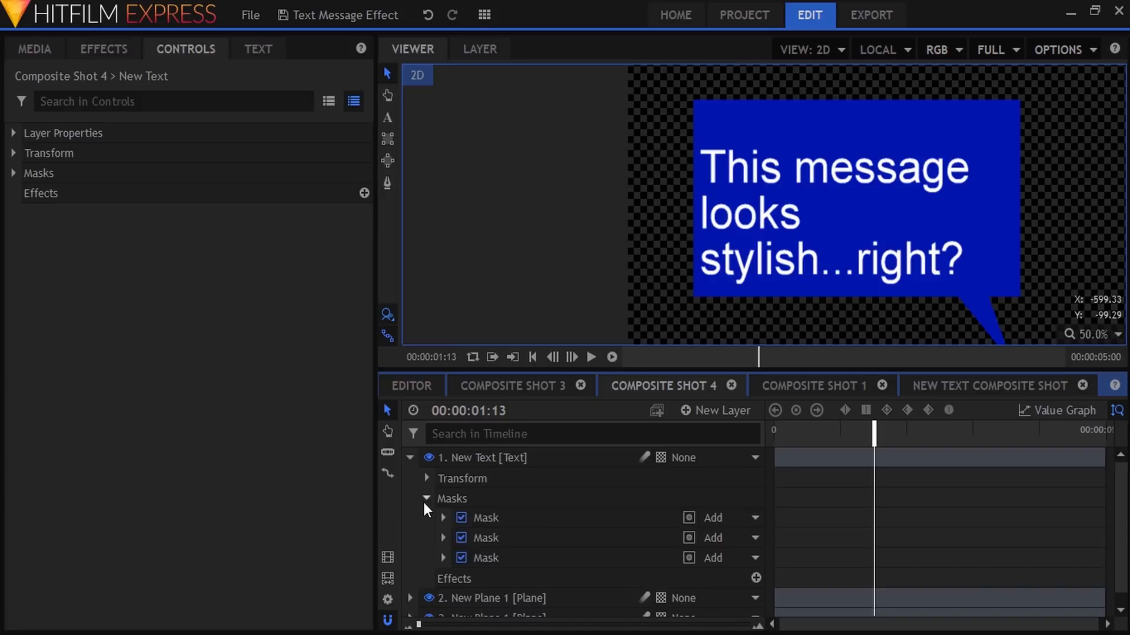
left_click(426, 499)
left_click(410, 458)
Set the opacity of the message box plane, layer 2, to 65%.
key("Home")
left_click(499, 478)
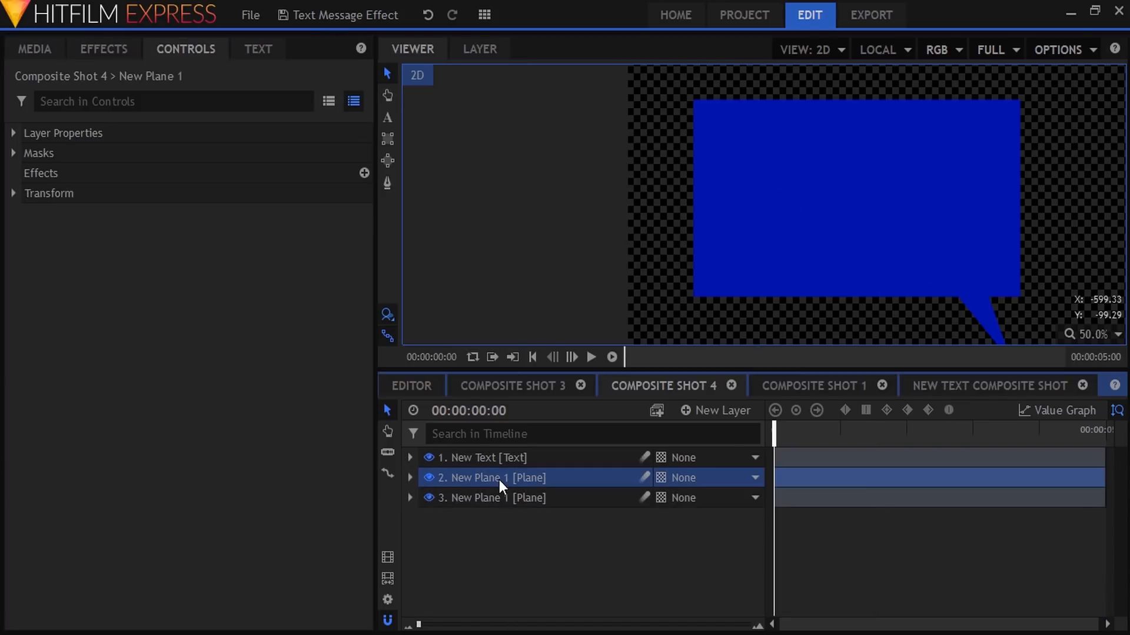
left_click(497, 483)
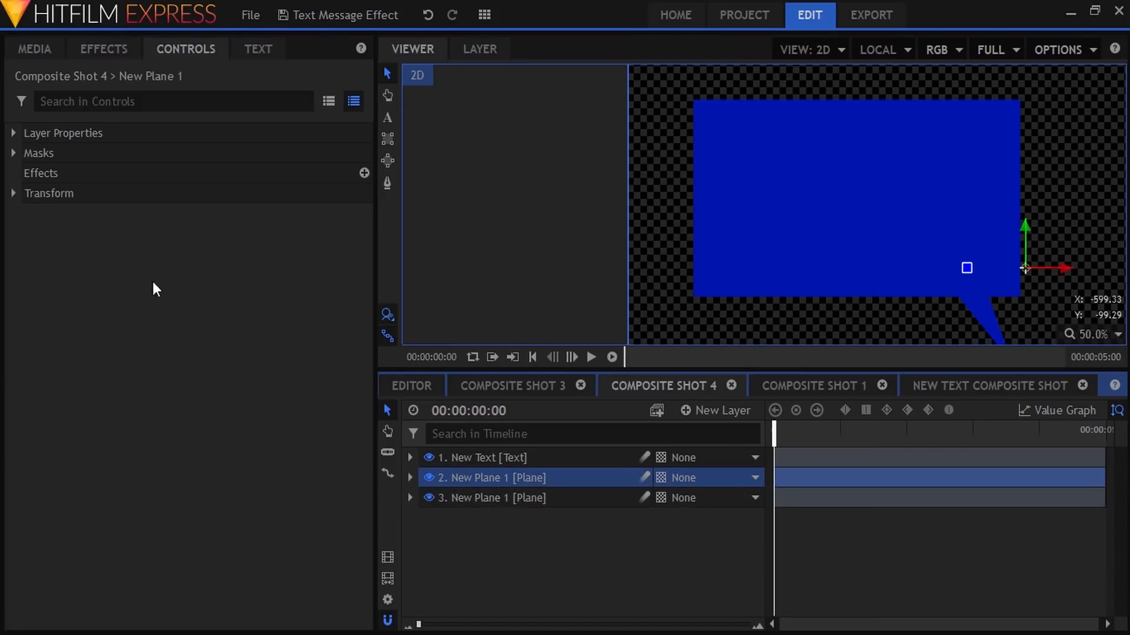
left_click(13, 193)
left_click(352, 214)
key("Return")
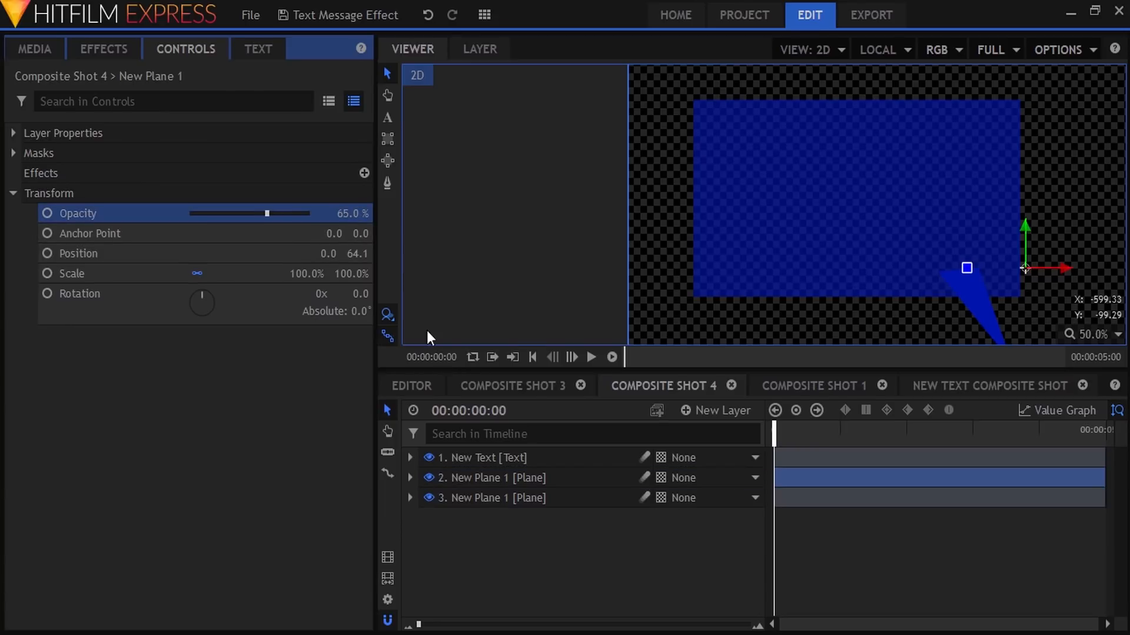
Set the opacity of the bubble's tail plane, layer 3, to 65%.
left_click(519, 505)
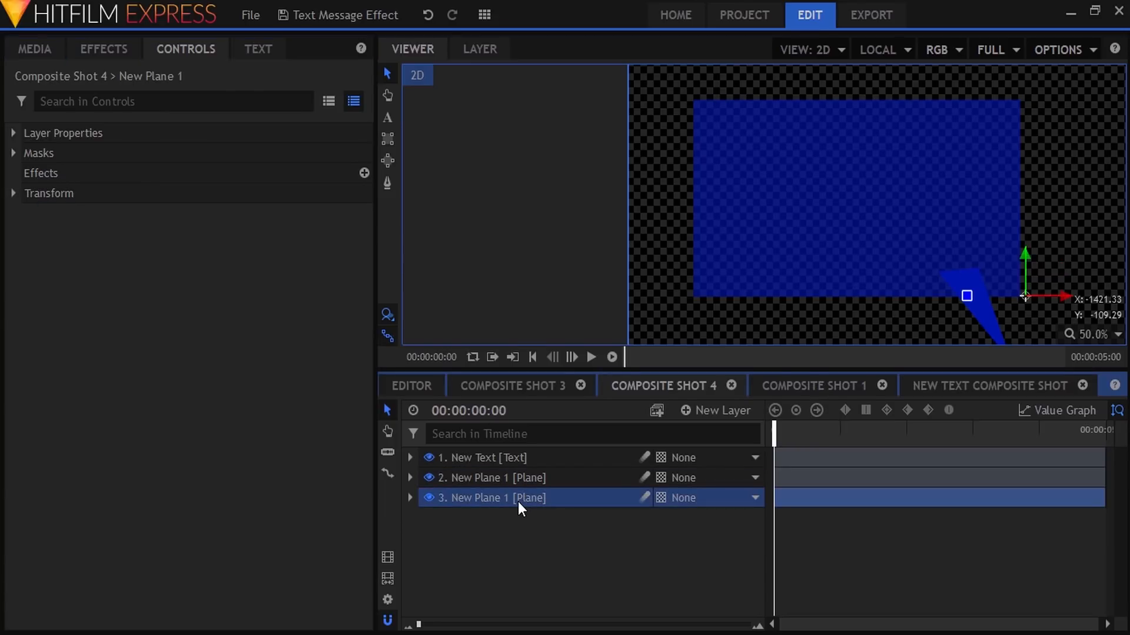
left_click(13, 193)
left_click(356, 214)
key("Return")
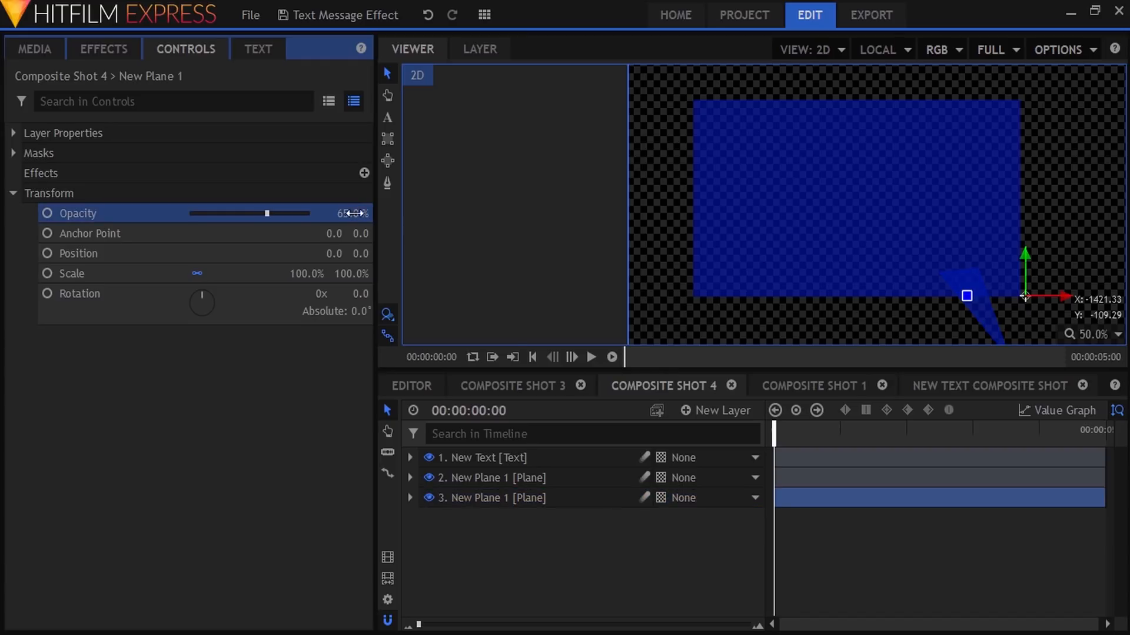
Move the tail mask's upper points down to the message box's lower edge so the two shapes do not overlap.
left_click(13, 153)
left_click(91, 174)
scroll(406, 161, "up", 3)
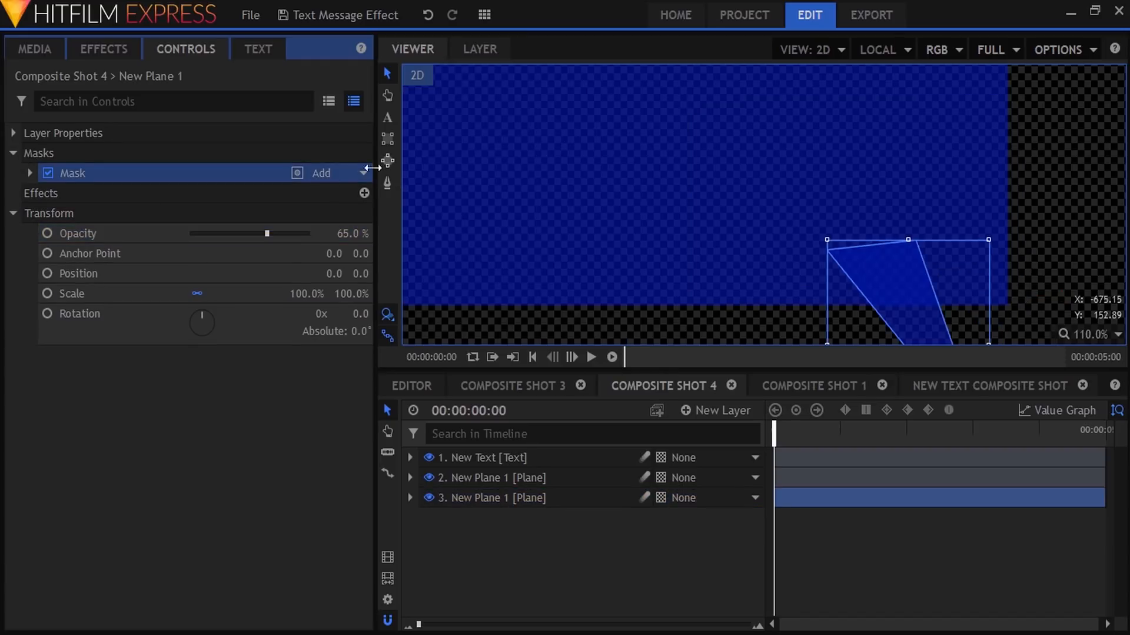
left_click_drag(826, 249, 833, 303)
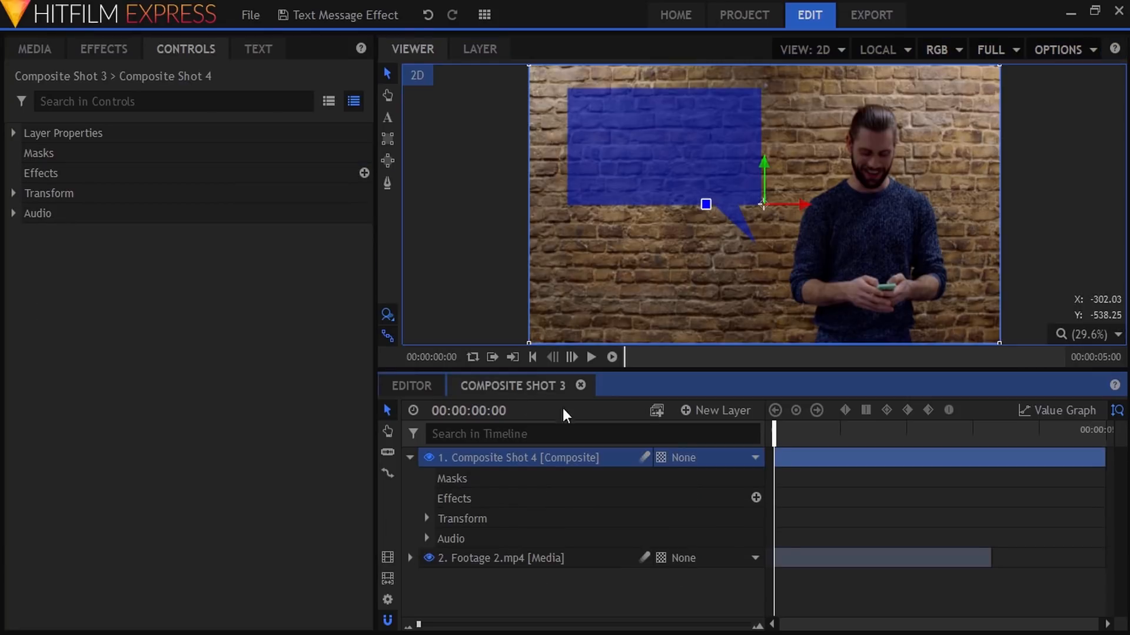
Play Composite Shot 3 from the start to check the message animation over the footage, and return to the first frame.
left_click(410, 458)
left_click_drag(773, 440, 686, 431)
key("space")
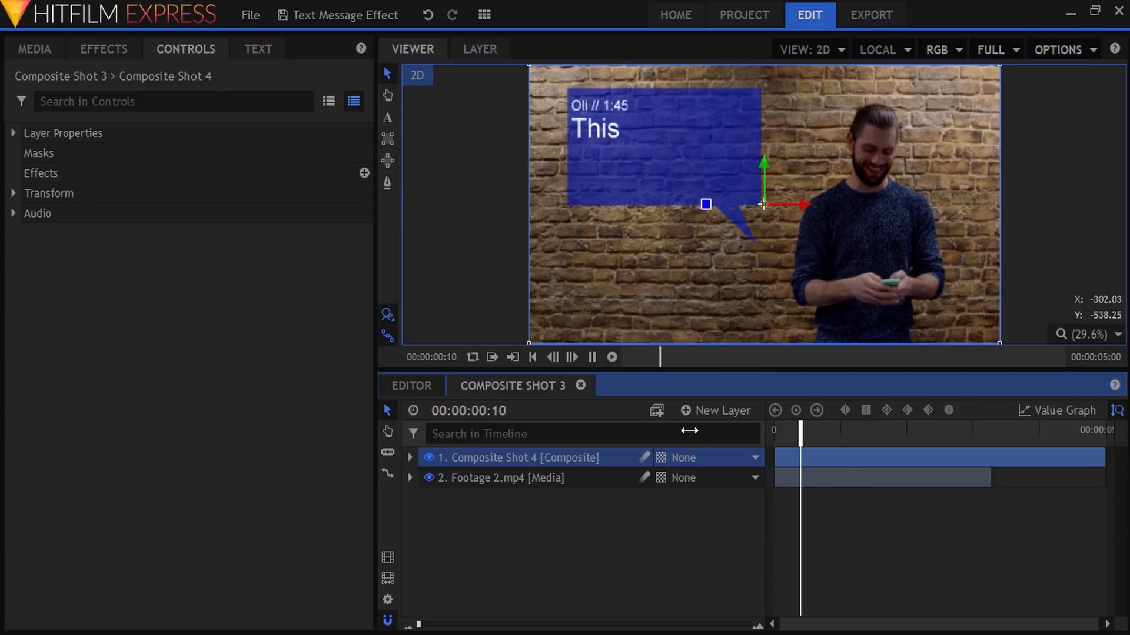
key("space")
left_click_drag(790, 438, 772, 439)
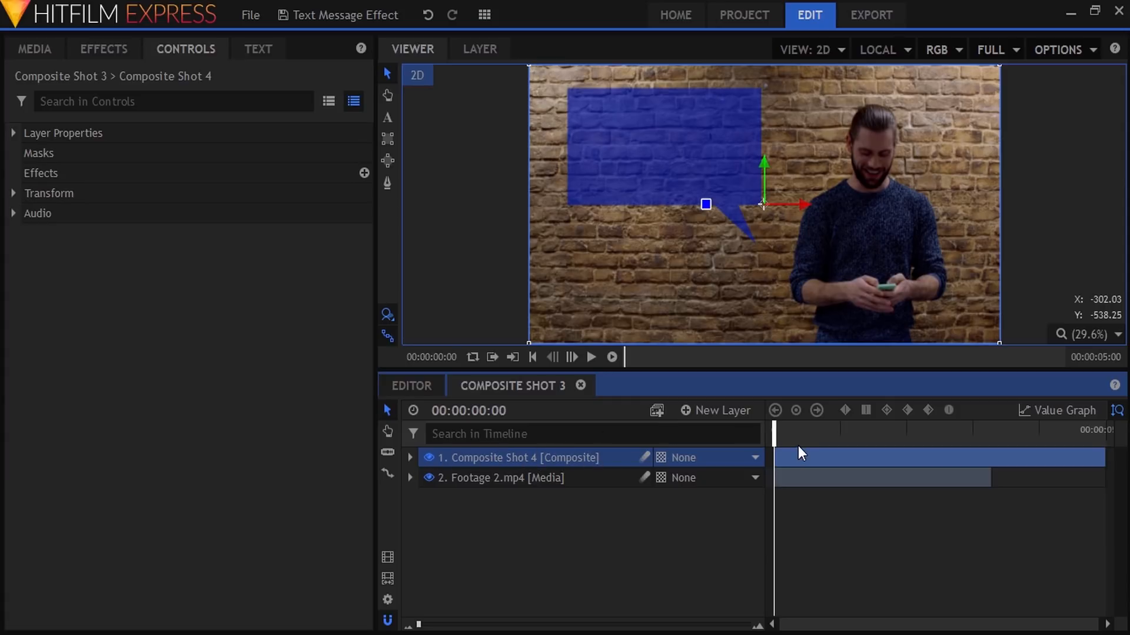
Set the Composite Shot 4 layer's anchor point to -46, -133 at the tail's tip and its position to about -64.1, -107.9.
left_click(16, 193)
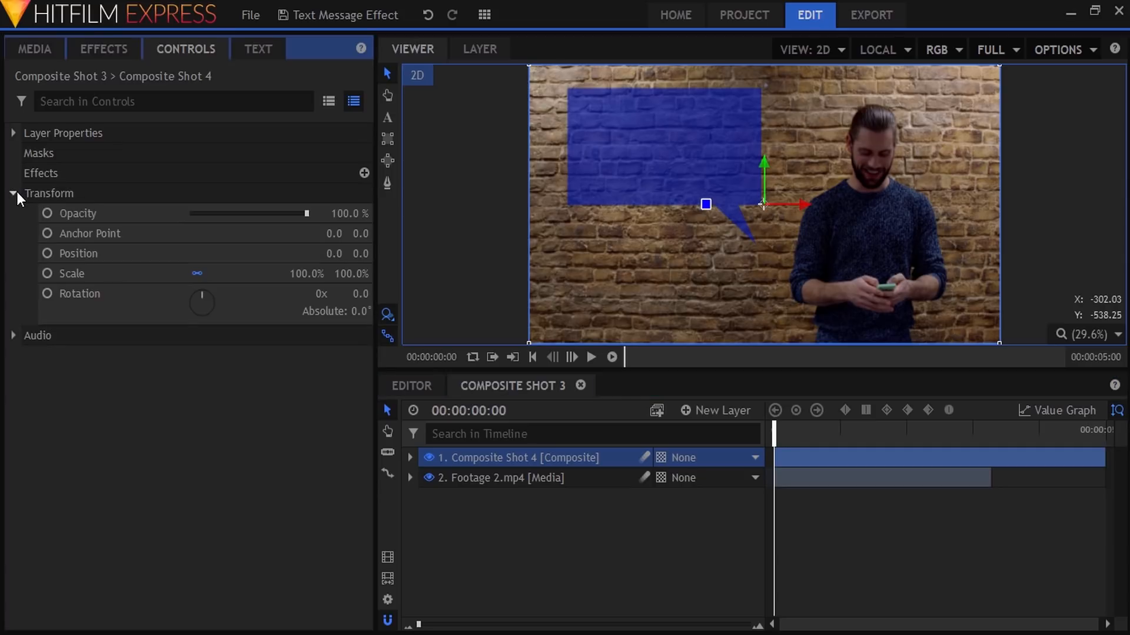
left_click_drag(365, 233, 316, 233)
left_click_drag(761, 207, 744, 235)
Enable Scale keyframing on the Composite Shot 4 layer at 00:00:00:00 with a value of 0%.
left_click(48, 273)
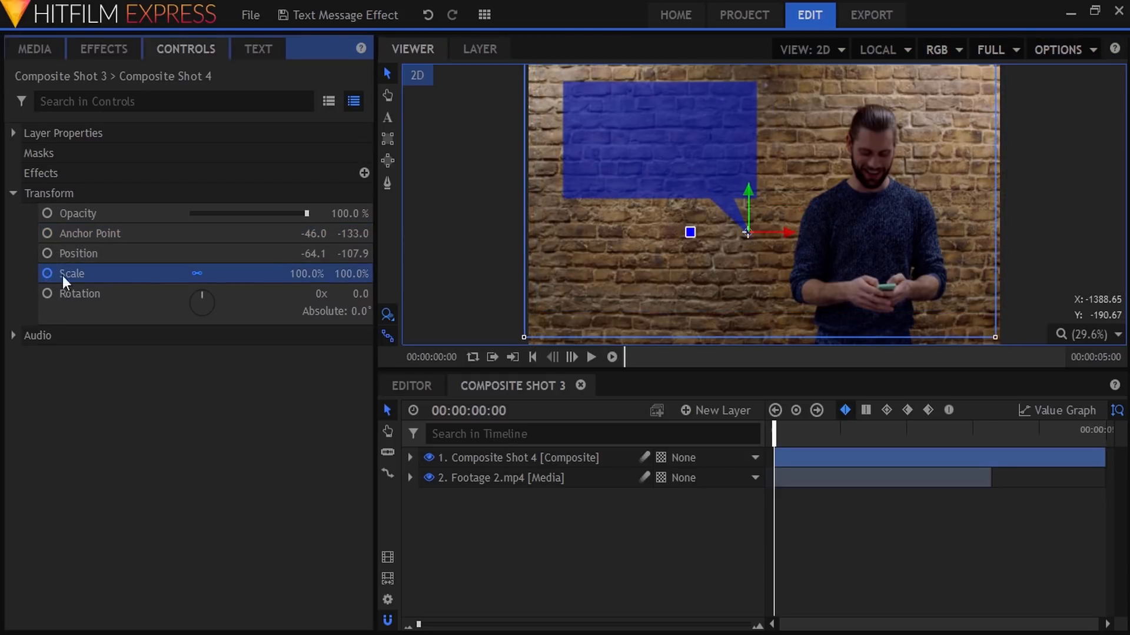
left_click(327, 274)
type("0")
key("Return")
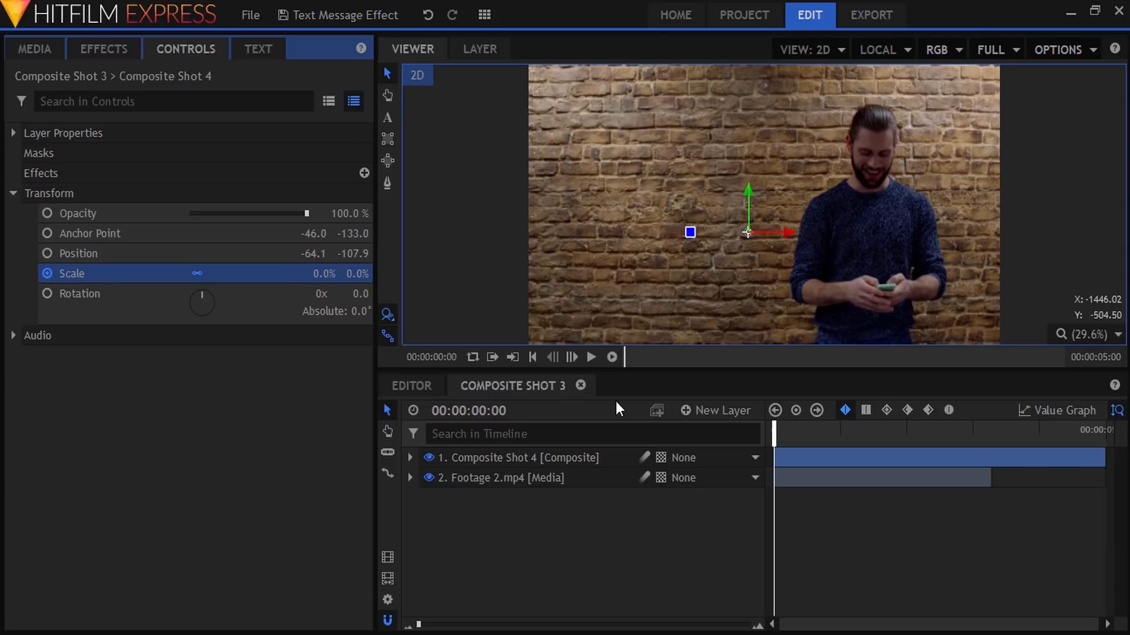
Set the Composite Shot 4 layer's scale to 100% at 00:00:00:05 so the message grows in over five frames.
left_click(576, 359)
left_click(576, 358)
left_click(572, 357)
left_click(572, 357)
left_click(571, 357)
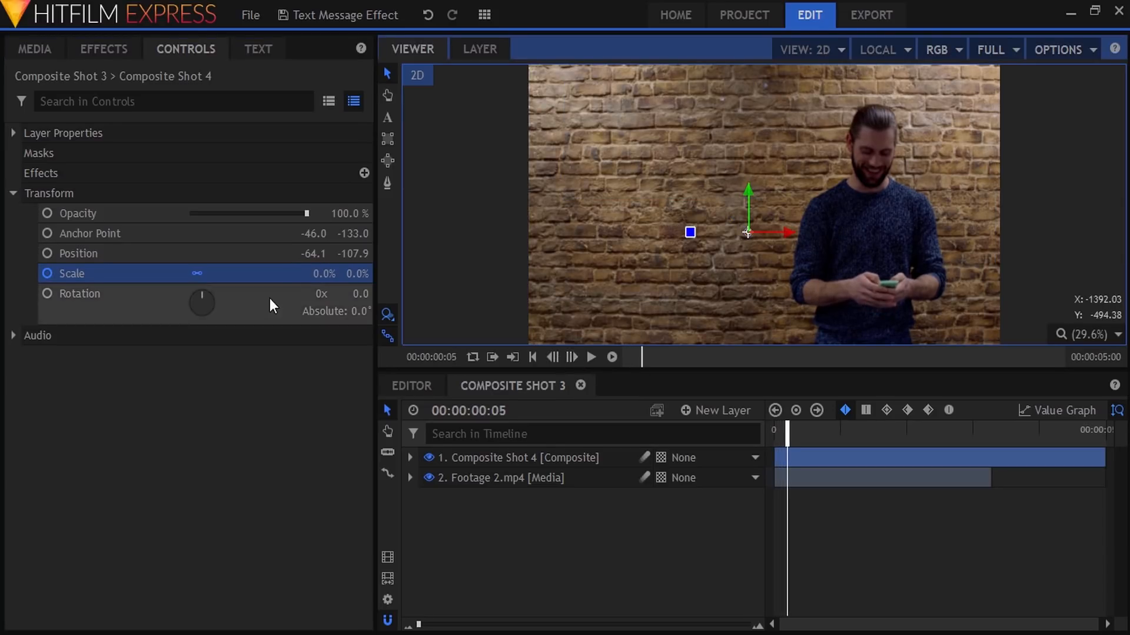
left_click(316, 274)
type("100")
key("Return")
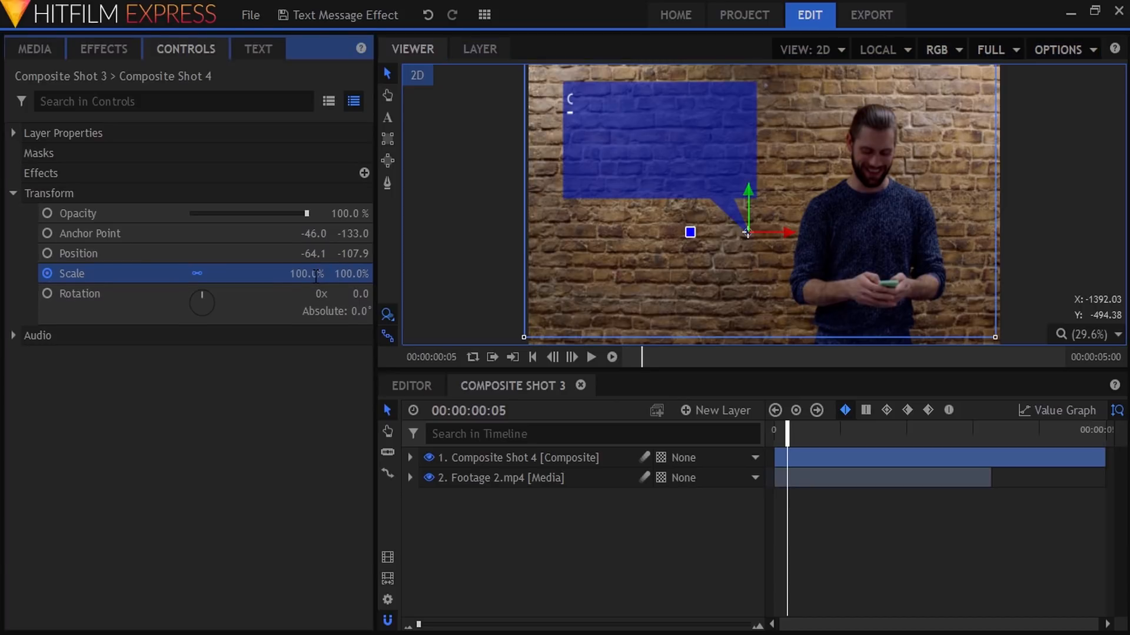
Enable motion blur on the Composite Shot 4 layer and play the scale-in animation from the first frame.
left_click(648, 457)
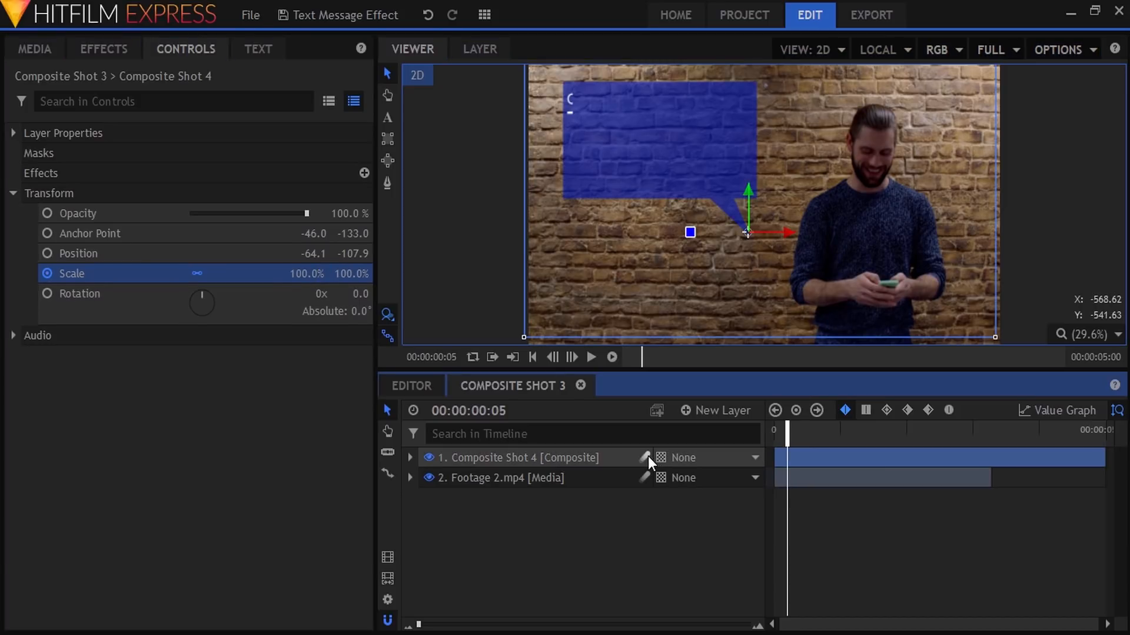
left_click_drag(787, 437, 709, 438)
left_click(567, 517)
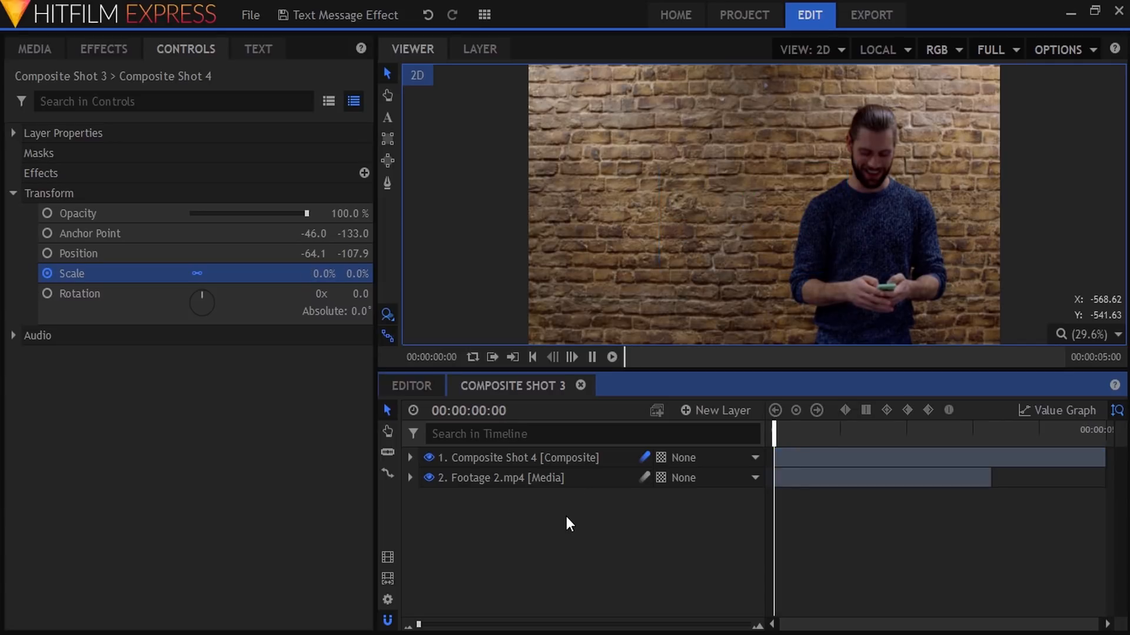
key("space")
key("space")
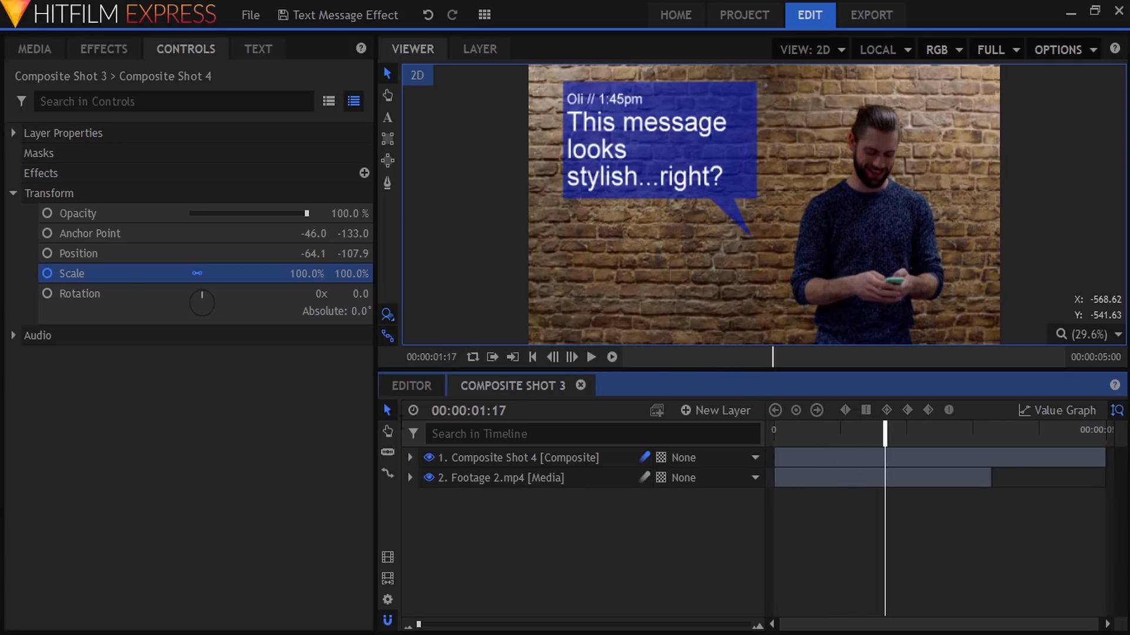
left_click(13, 195)
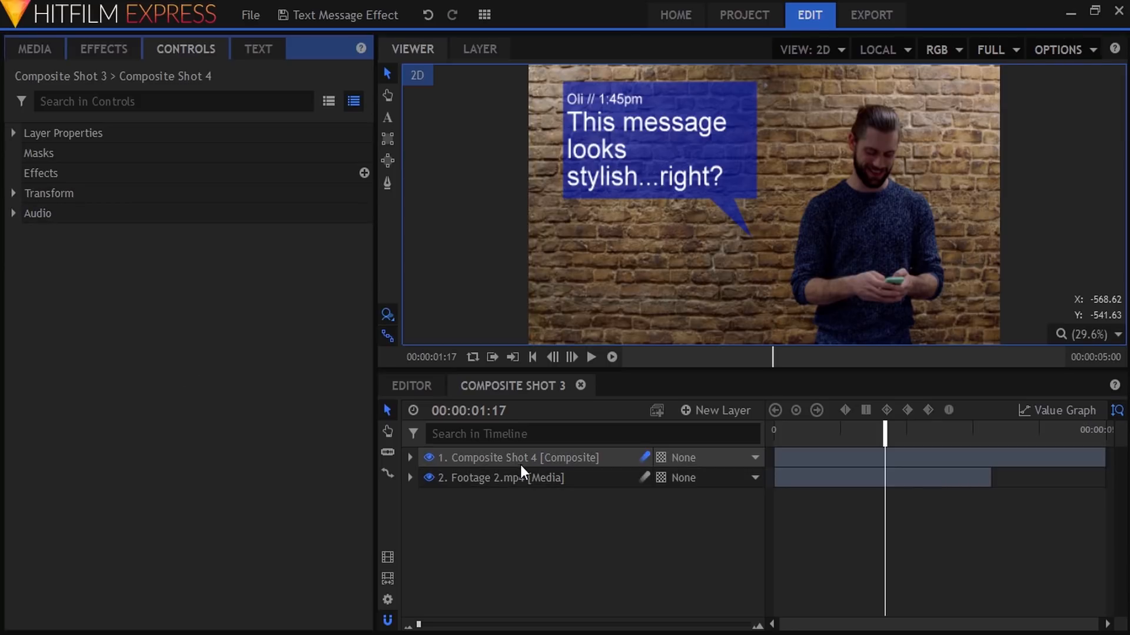
scroll(884, 337, "up", 3)
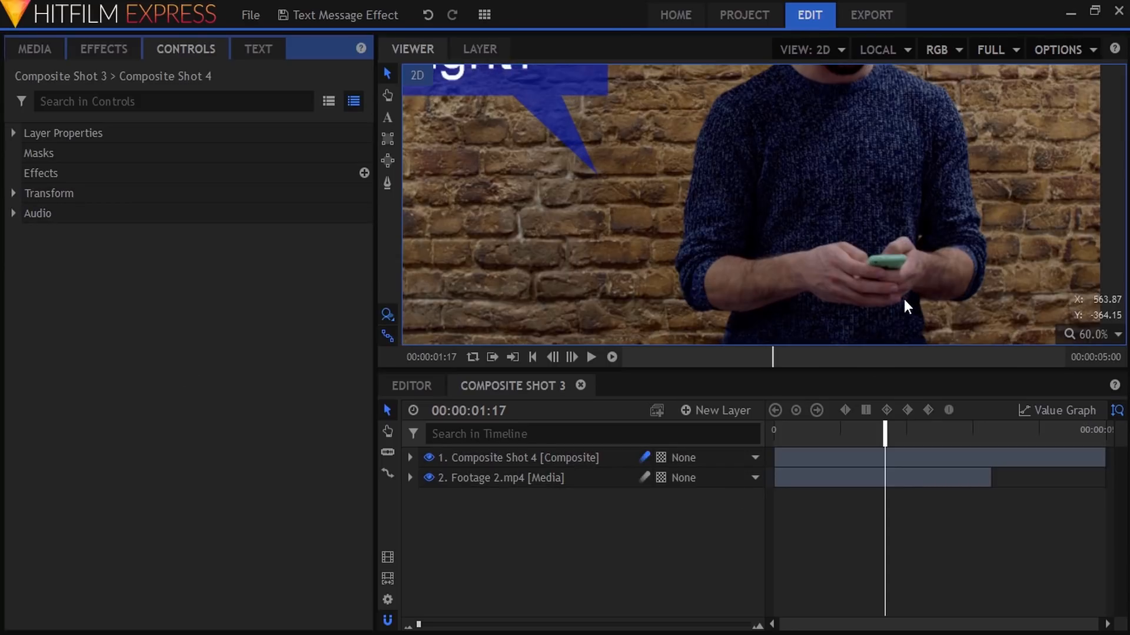
left_click(1089, 333)
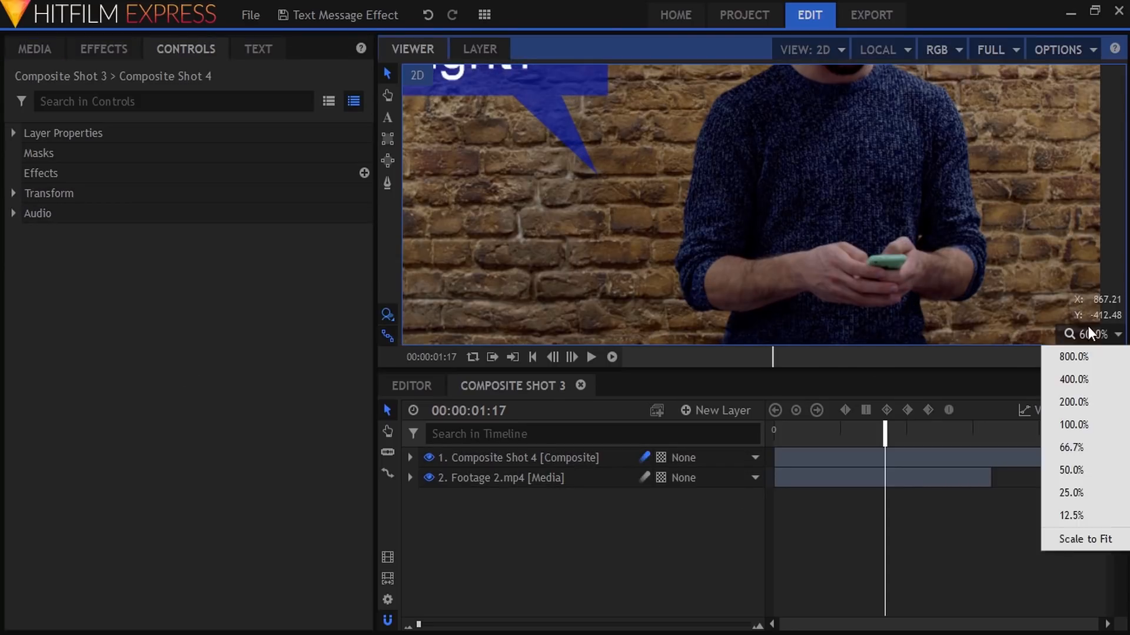
left_click(1068, 538)
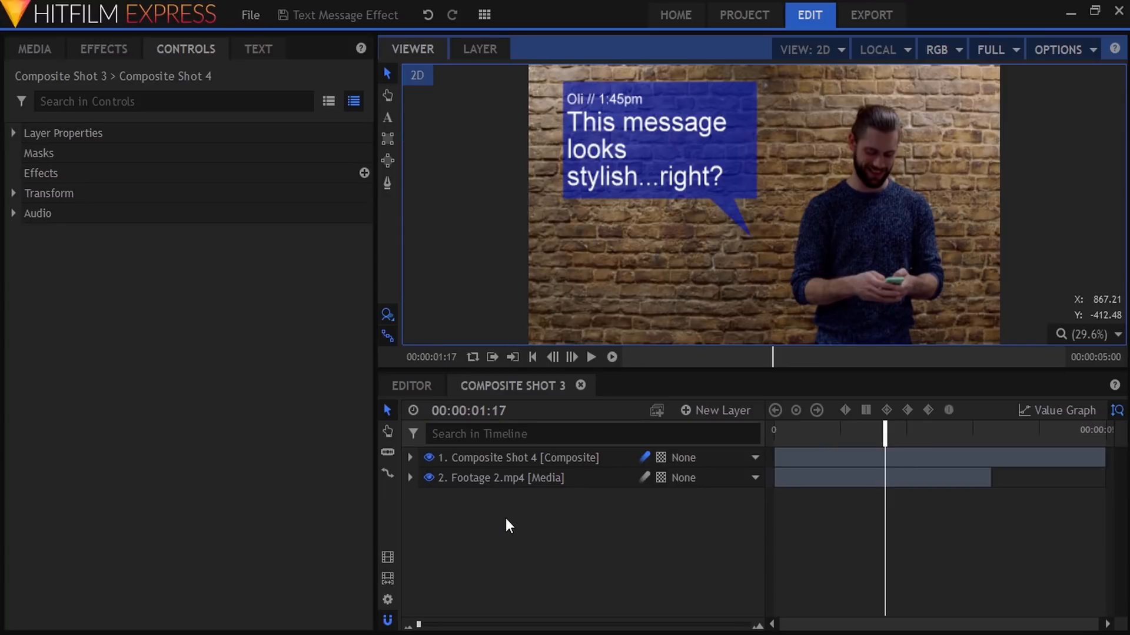
left_click(517, 476)
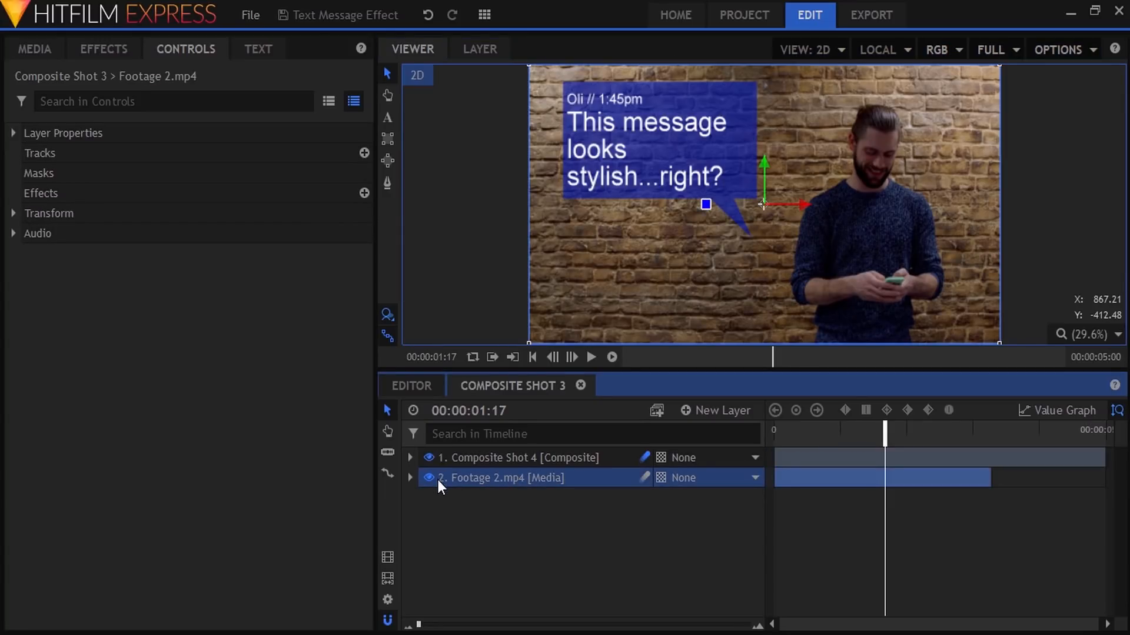
left_click(458, 508)
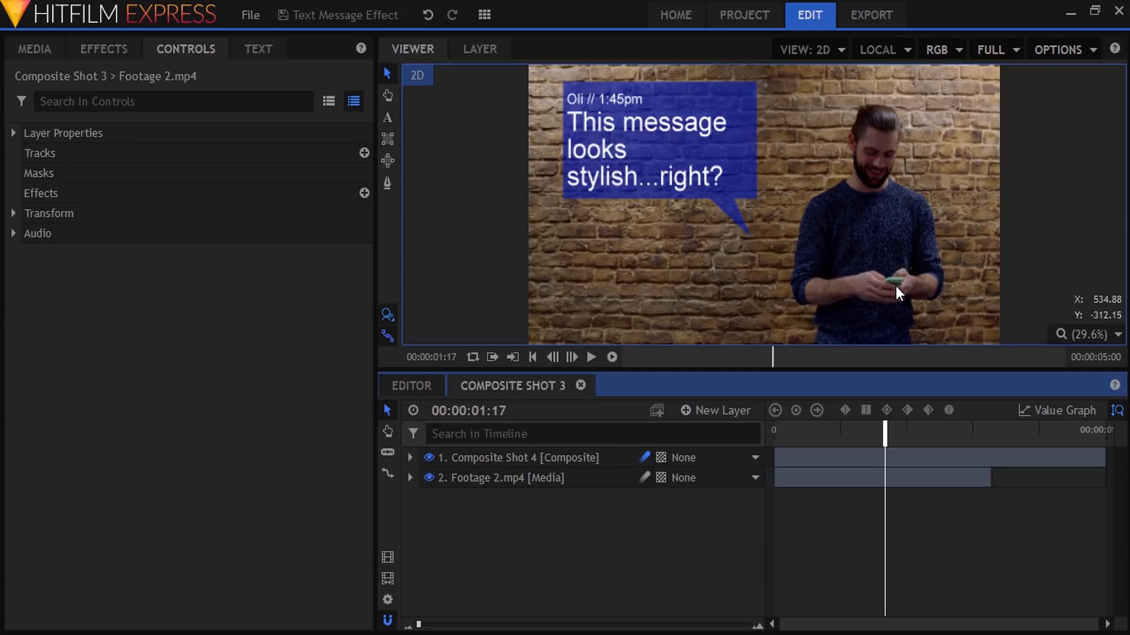
Trim the ends of the Composite Shot 4 and Footage 2.mp4 layers to 00:00:02:07.
left_click_drag(1100, 461, 991, 461)
left_click(537, 519)
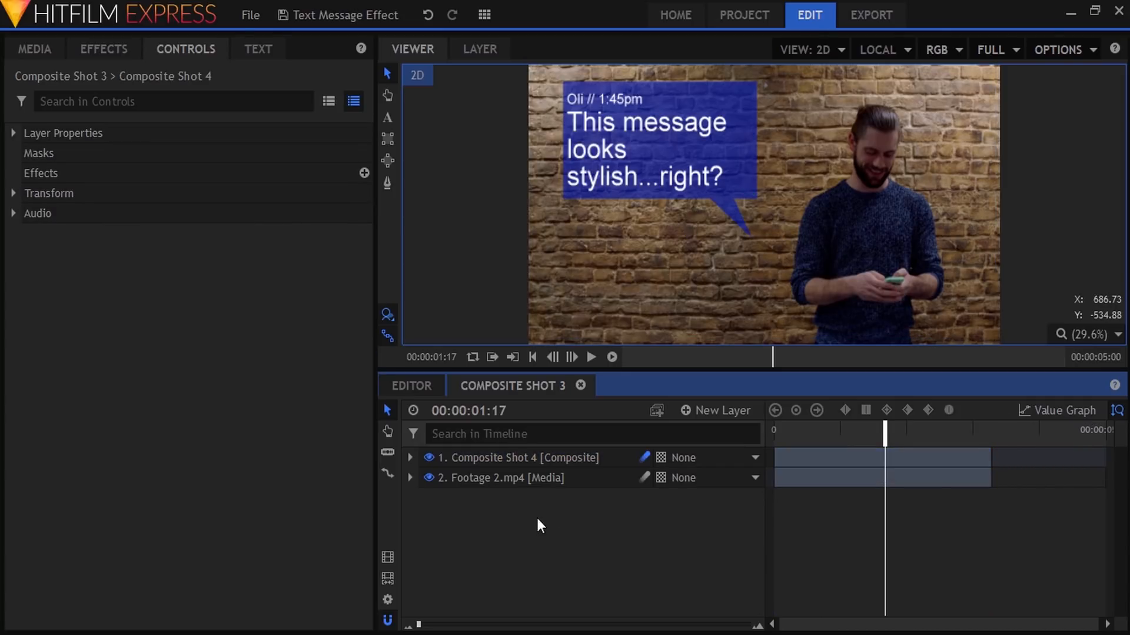
left_click(925, 432)
left_click_drag(990, 478, 924, 459)
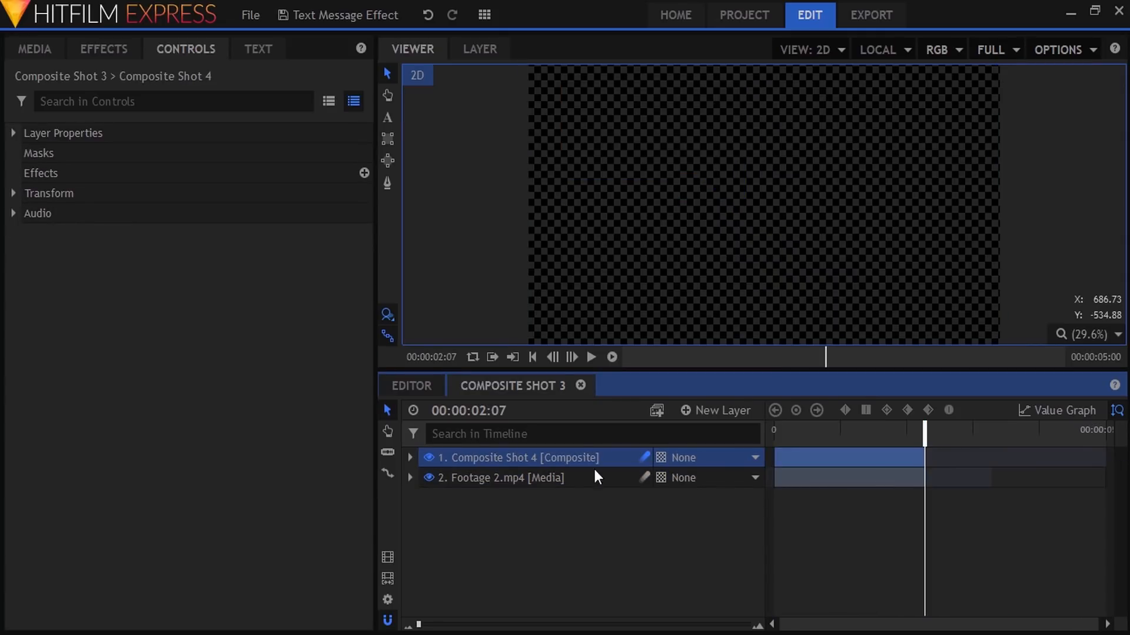
Add a new point layer to Composite Shot 3.
left_click(525, 477)
left_click(697, 411)
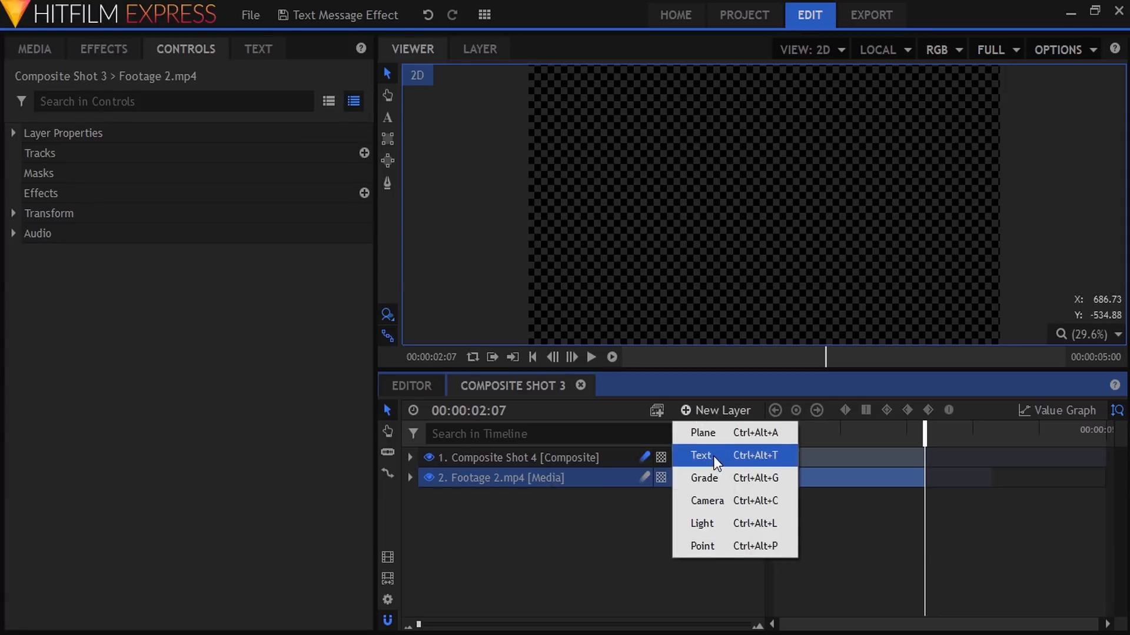
left_click(718, 545)
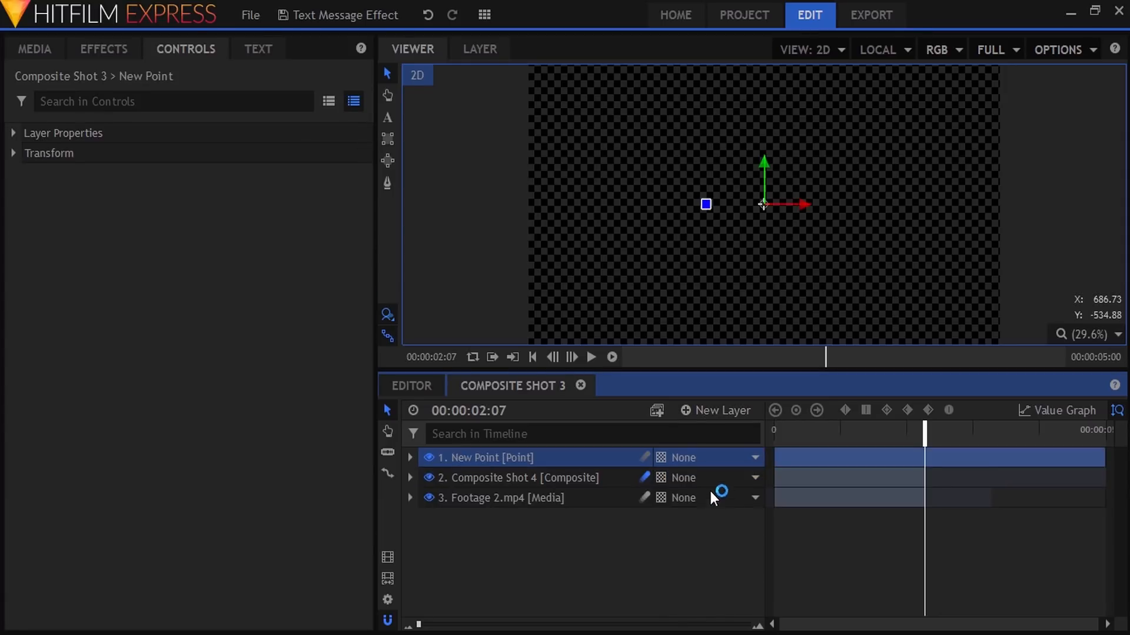
Hide the Composite Shot 4 layer at 00:00:01:03 and add a tracker to the Footage 2.mp4 layer.
left_click(847, 434)
left_click(473, 497)
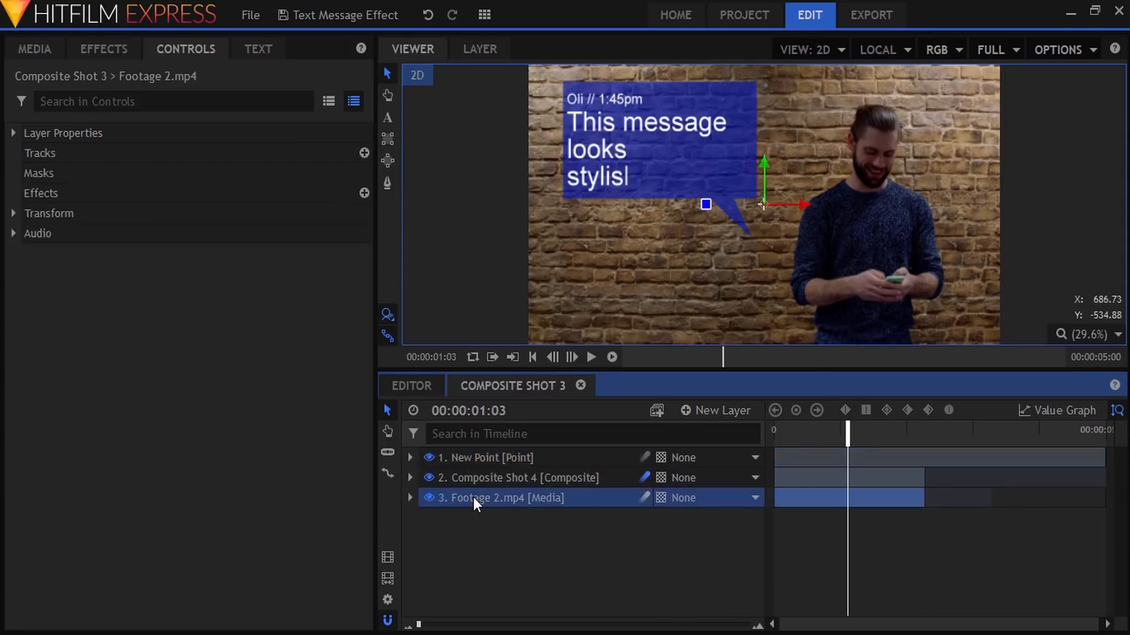
left_click(430, 477)
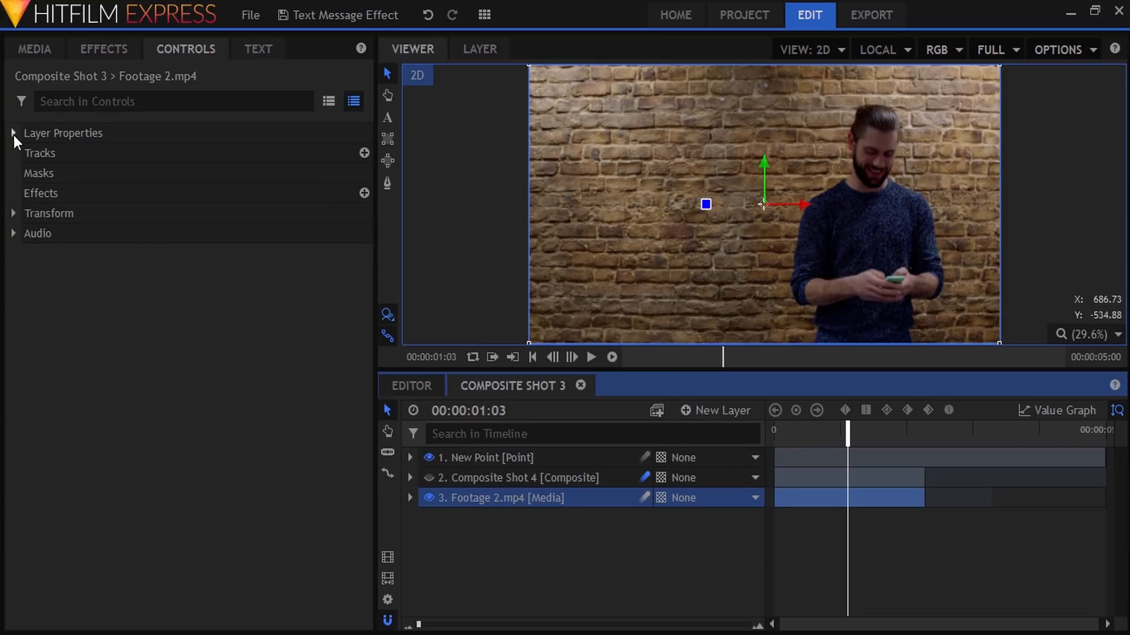
left_click(364, 153)
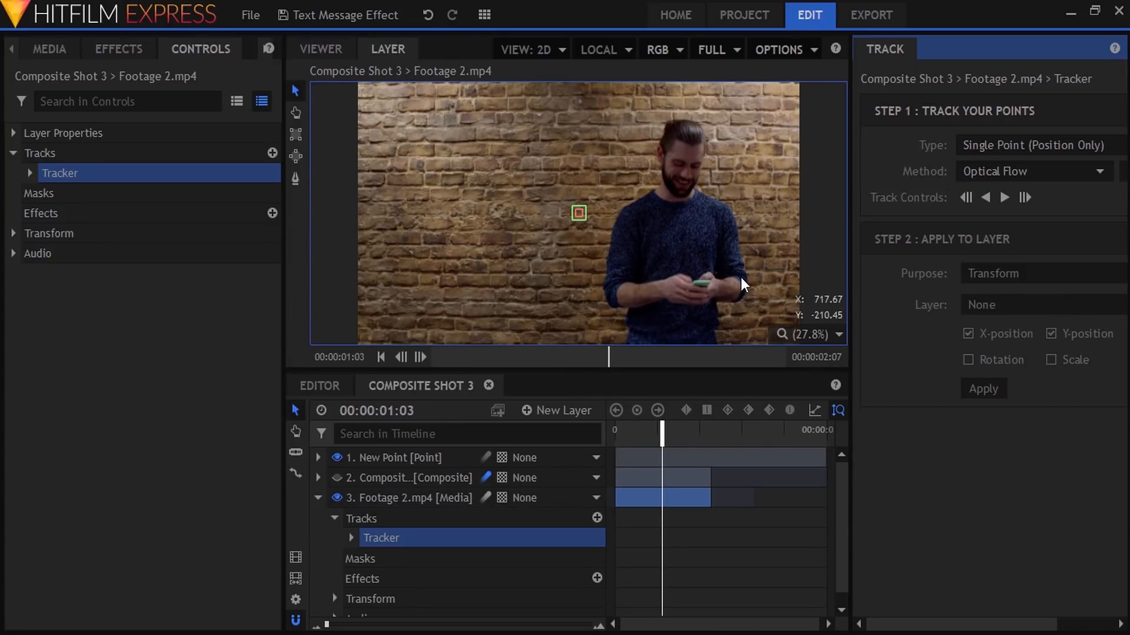
Place the tracker over the lower edge of the green phone and shrink its search area slightly.
scroll(740, 277, "up", 3)
left_click(396, 137)
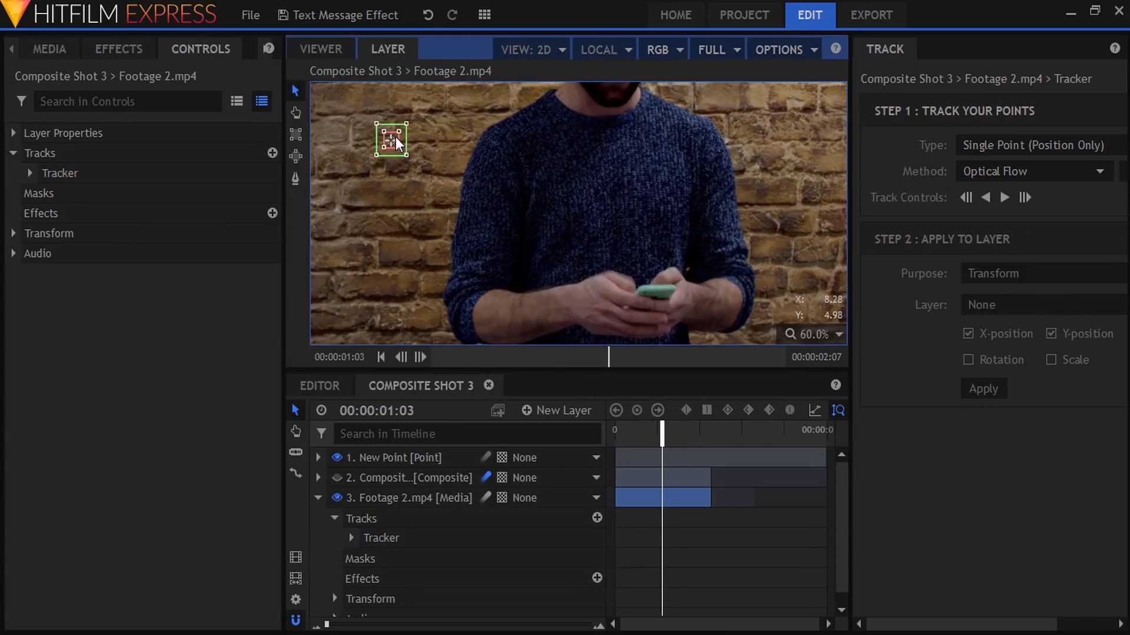
left_click_drag(396, 136, 616, 298)
scroll(673, 307, "up", 4)
scroll(673, 307, "up", 2)
left_click_drag(652, 333, 640, 324)
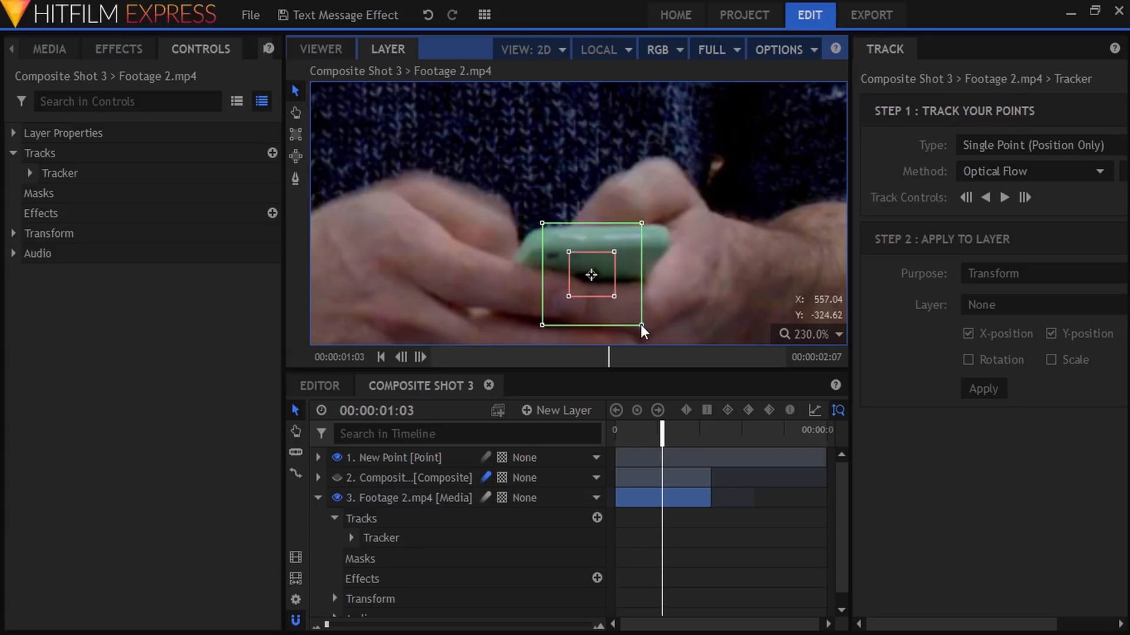
left_click(318, 498)
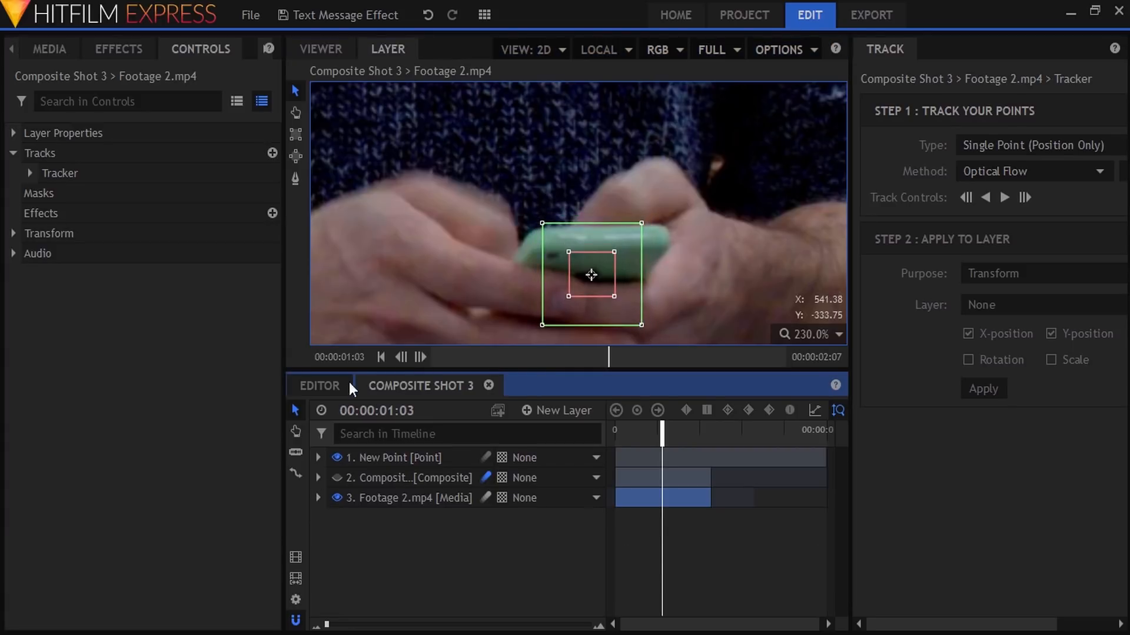
Track the phone forward from the first frame to 00:00:02:06 with the Optical Flow method.
left_click(379, 357)
left_click(1005, 197)
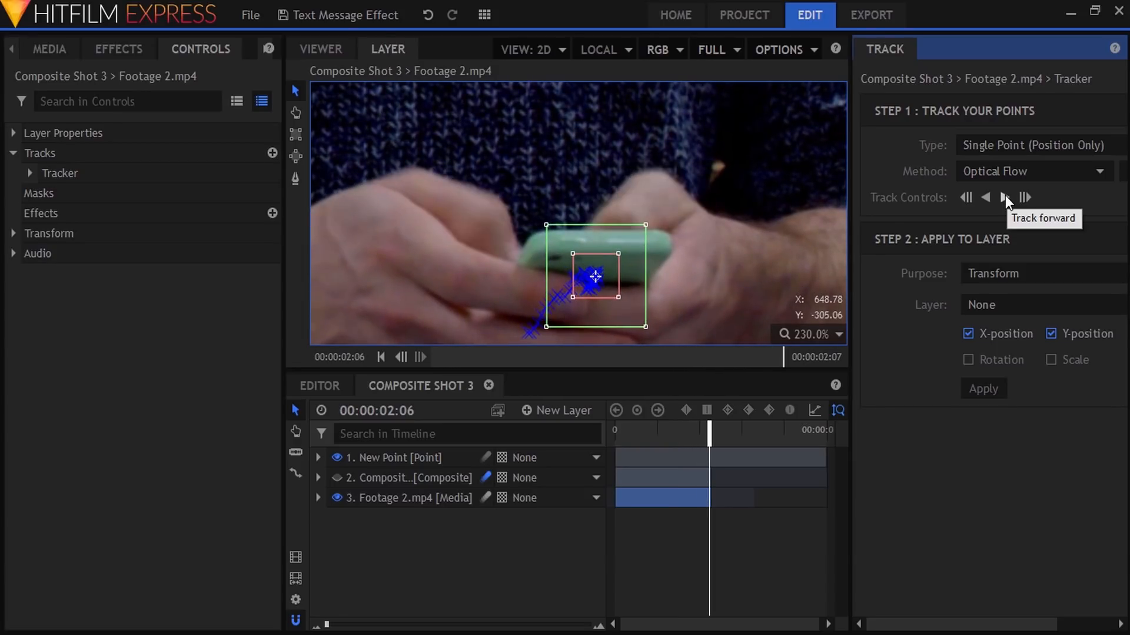
left_click(971, 199)
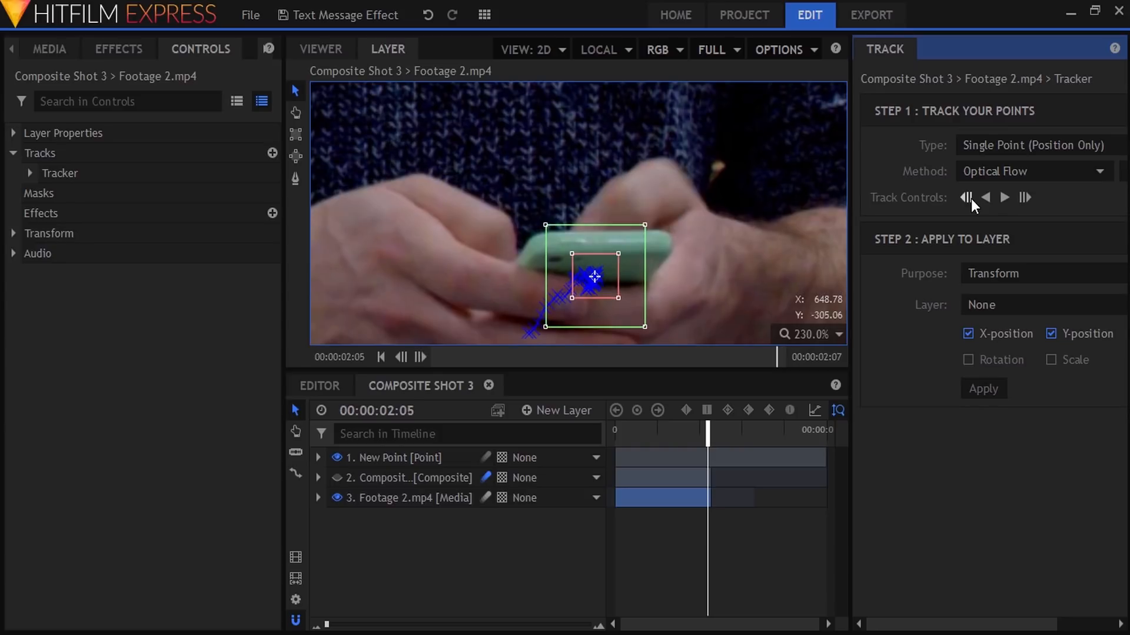
left_click(1024, 198)
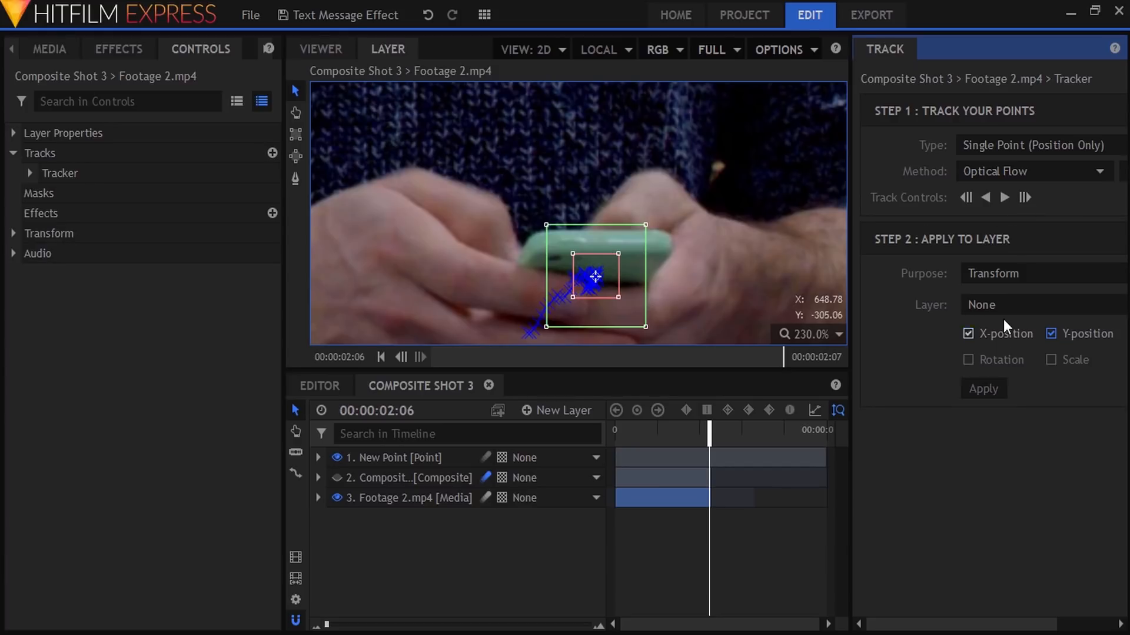
Apply the tracked X and Y position to the New Point layer's transform and return to the composite view.
left_click(996, 302)
left_click(962, 345)
left_click(986, 394)
left_click(321, 49)
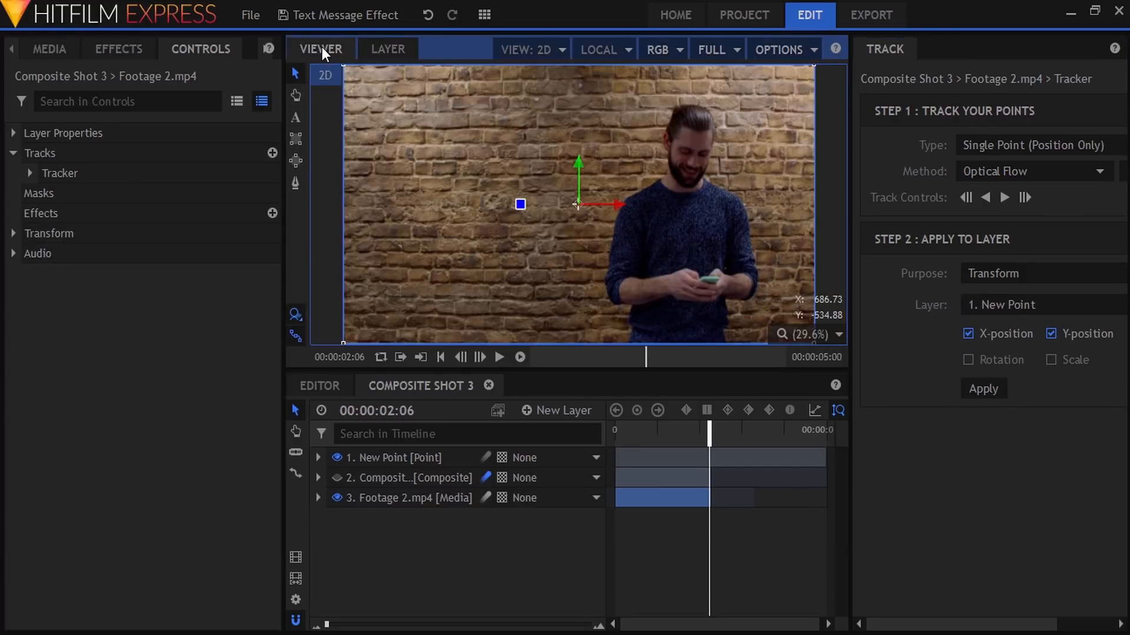
Widen the preview area, move to 00:00:00:18 and unhide the Composite Shot 4 layer.
left_click_drag(850, 106, 1002, 109)
left_click(724, 433)
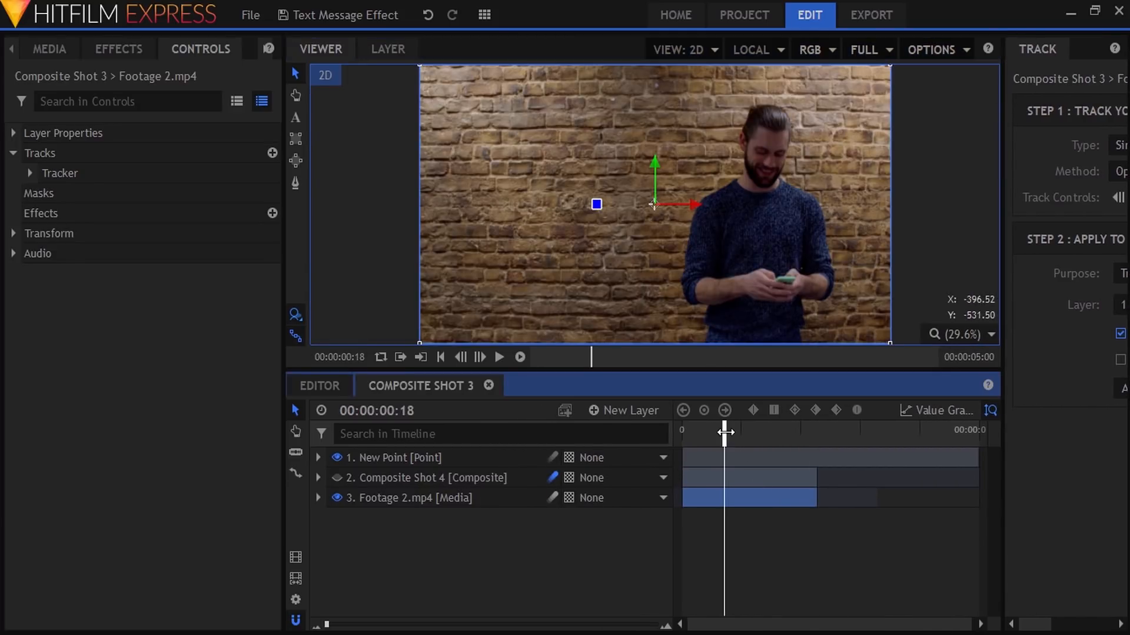
left_click(334, 478)
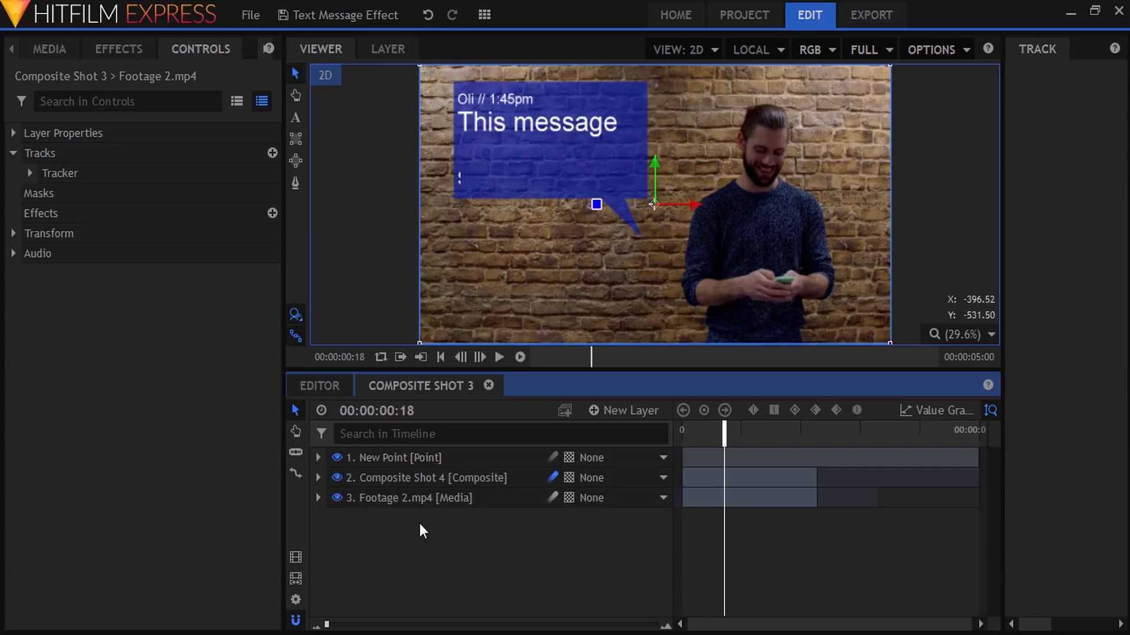
Parent the Composite Shot 4 layer to the New Point layer at the first frame.
left_click_drag(699, 438, 581, 435)
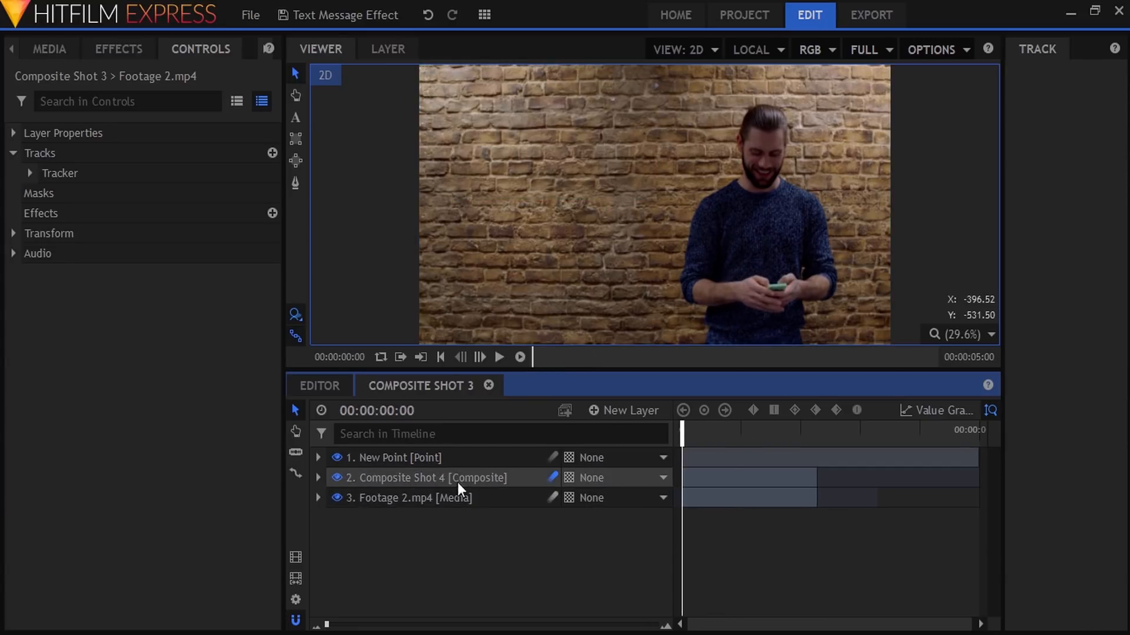
left_click(602, 481)
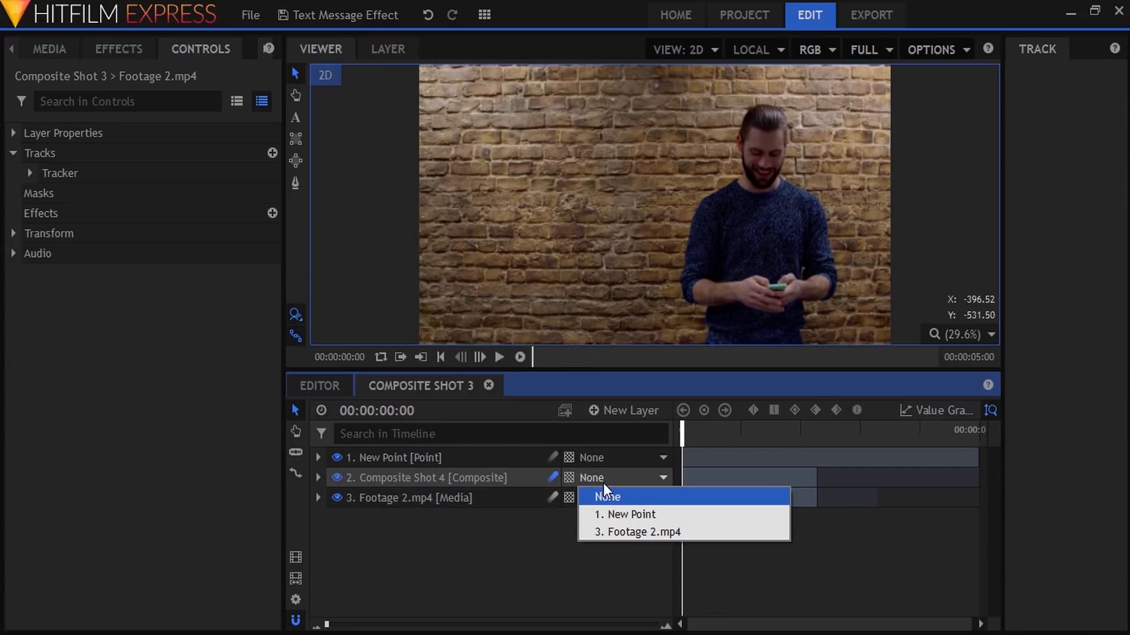
left_click(627, 514)
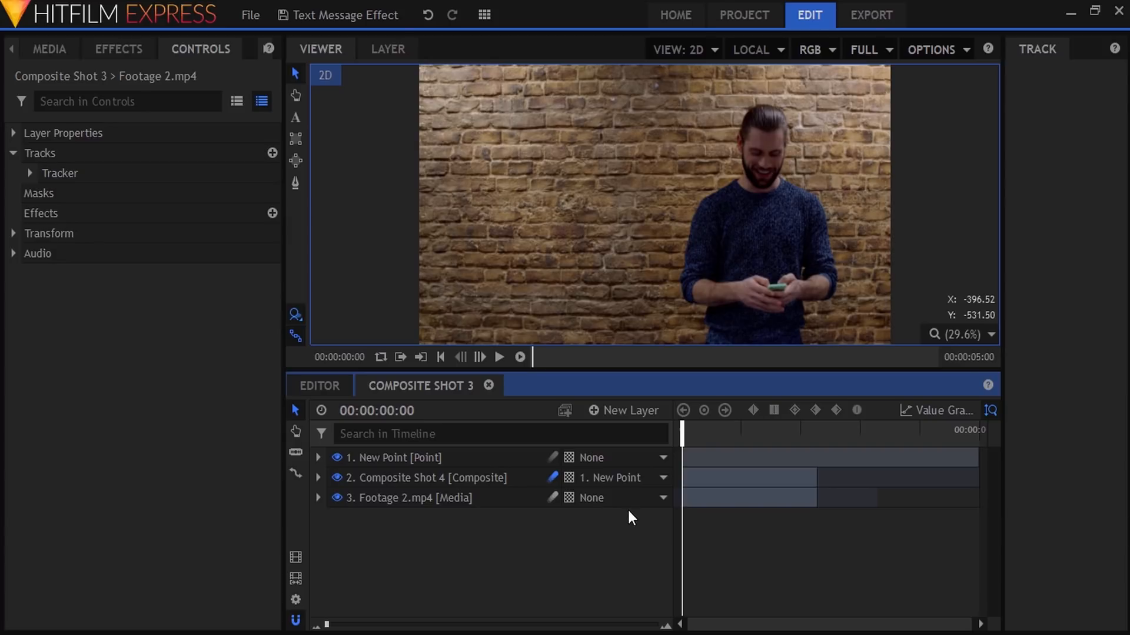